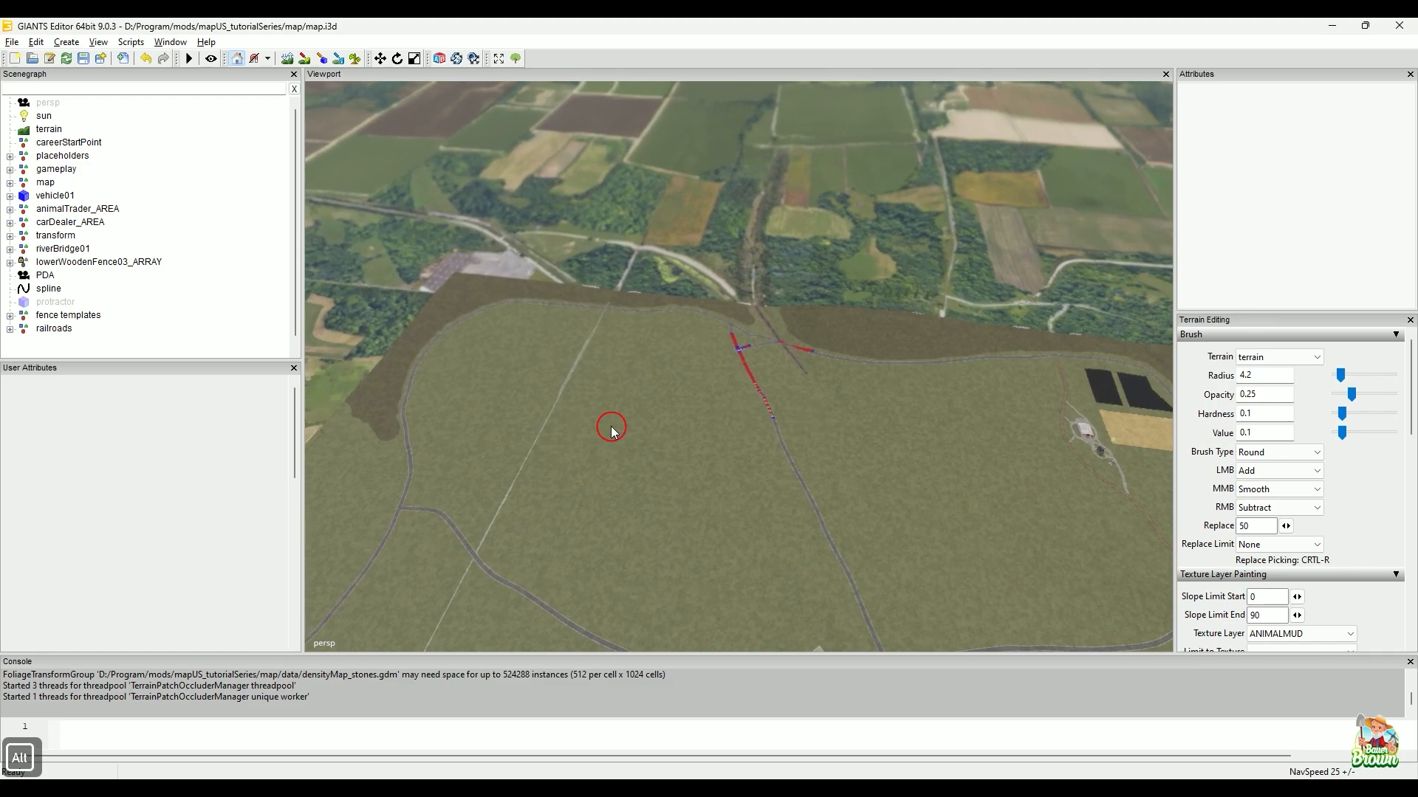
- Examine the map's road network, fields and surrounding landscape from several sides
alt+drag(947, 441, 596, 316)
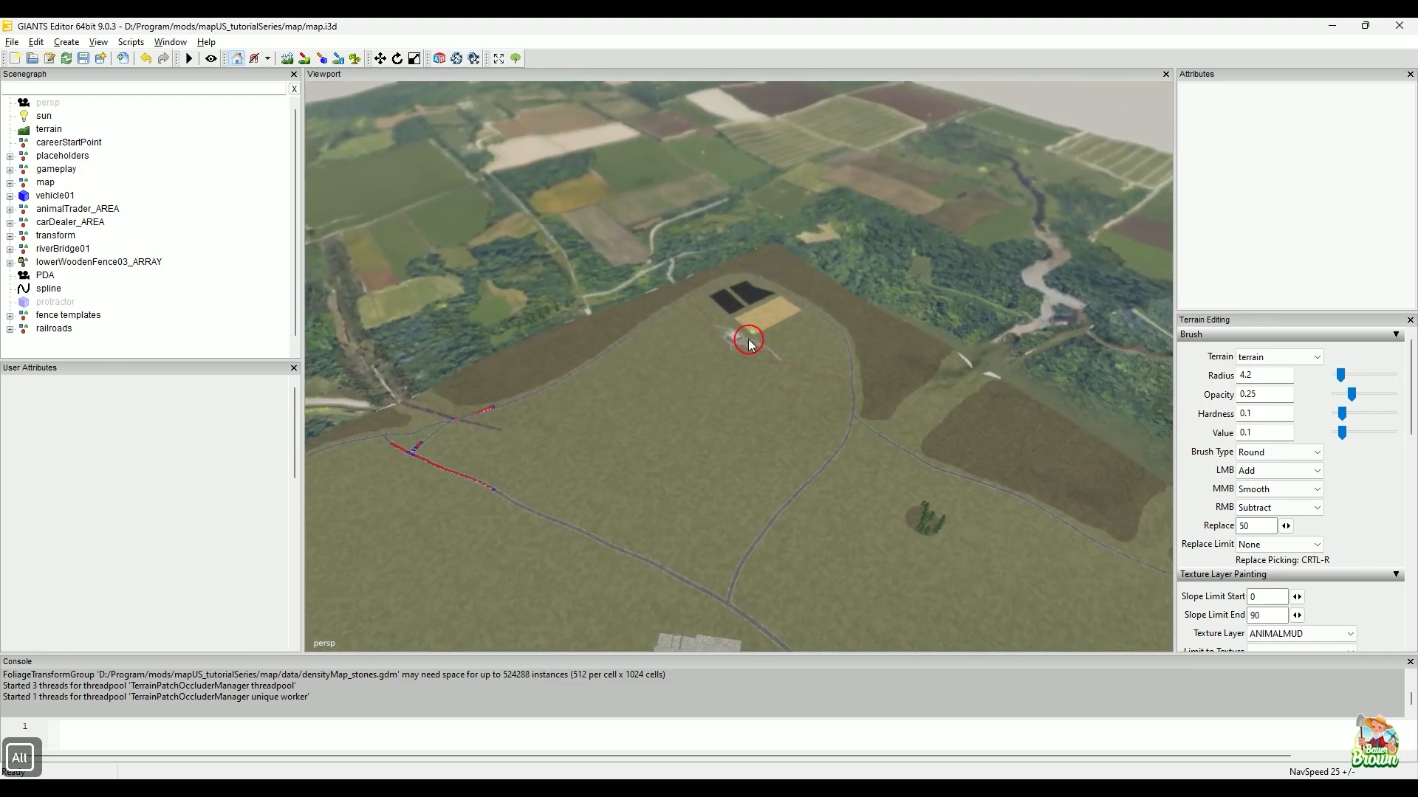
alt+drag(876, 348, 782, 258)
alt+drag(595, 401, 706, 421)
alt+drag(592, 411, 794, 402)
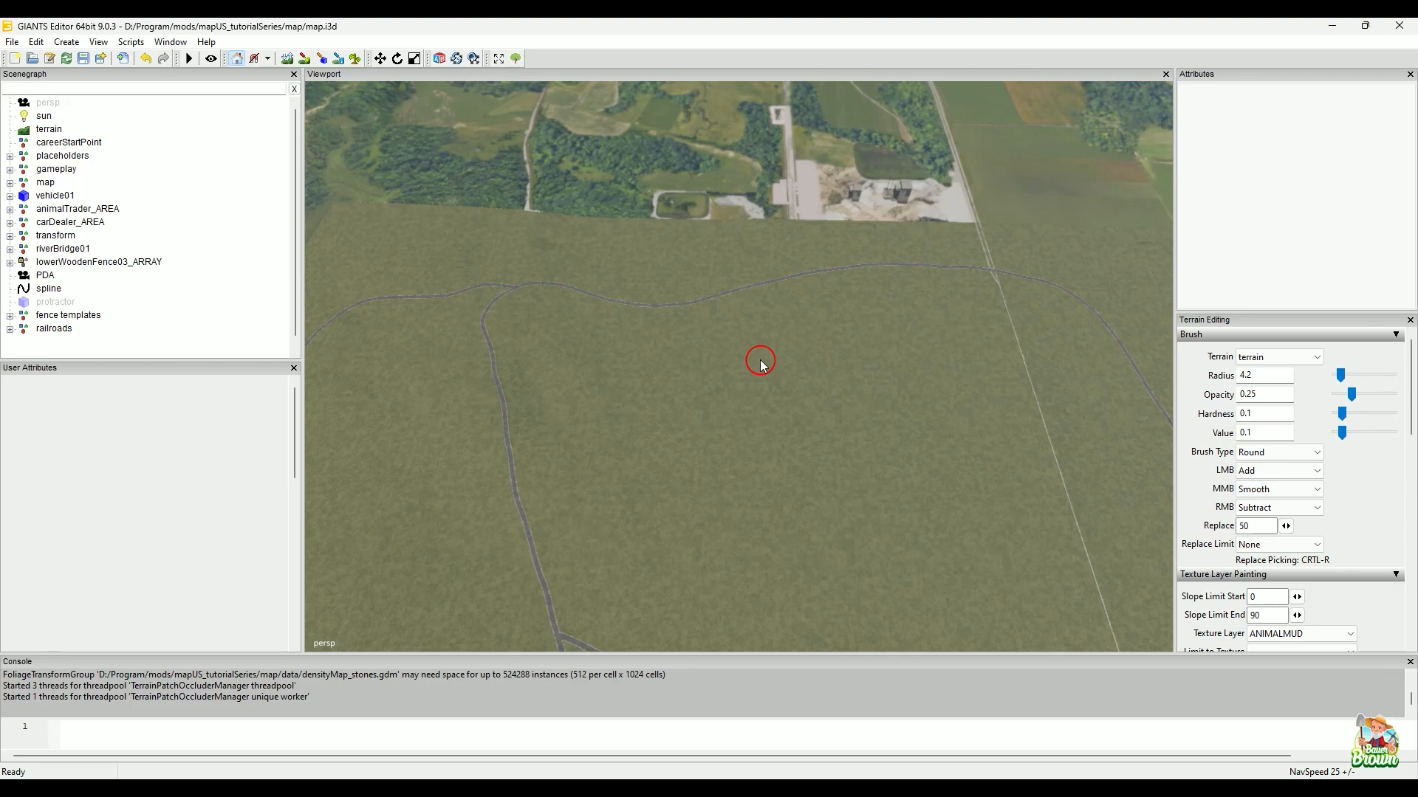
alt+drag(785, 348, 592, 436)
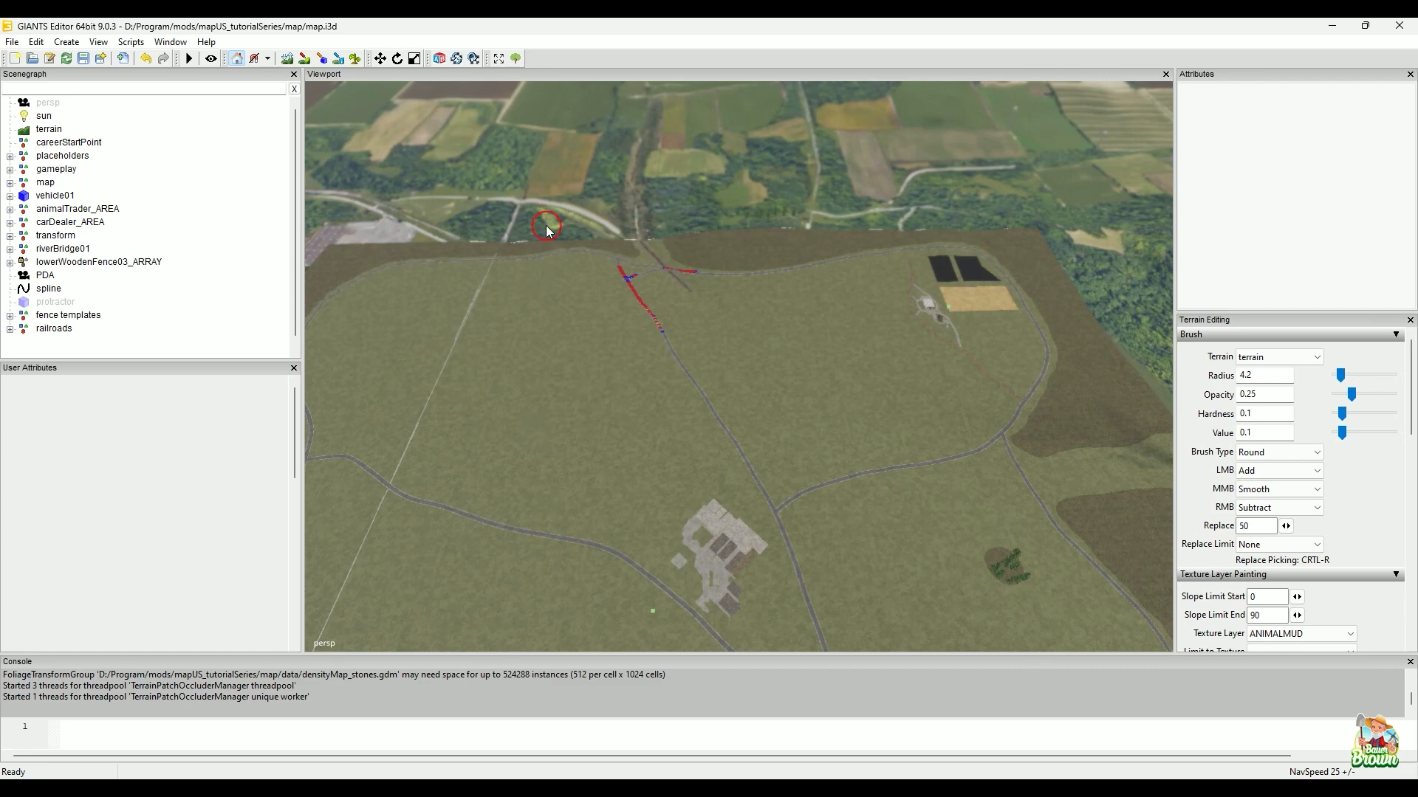
alt+drag(671, 253, 804, 522)
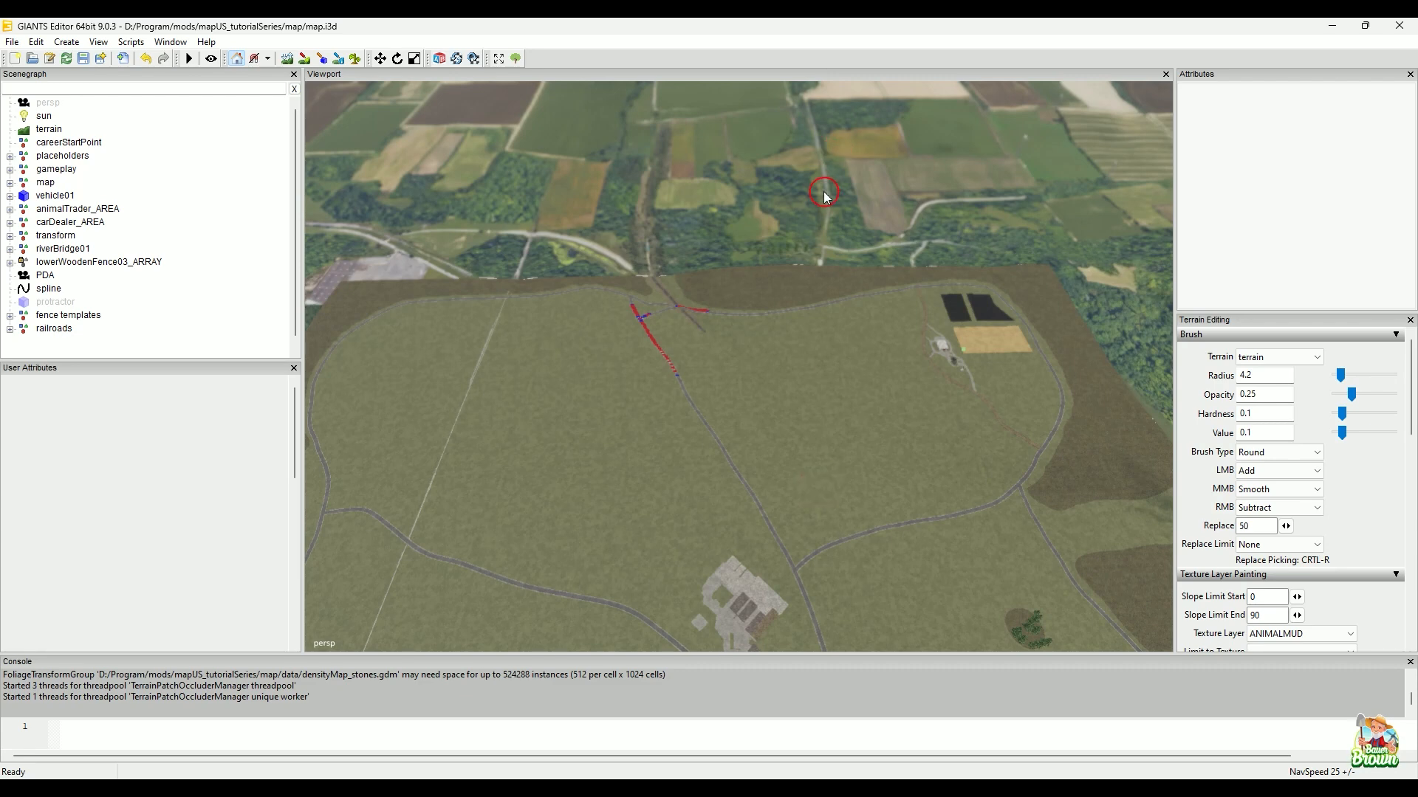
- Select the terrain object and display its terrain-specific attributes, such as Units Per Pixel
click(48, 130)
alt+drag(832, 295, 601, 330)
alt+drag(630, 222, 773, 360)
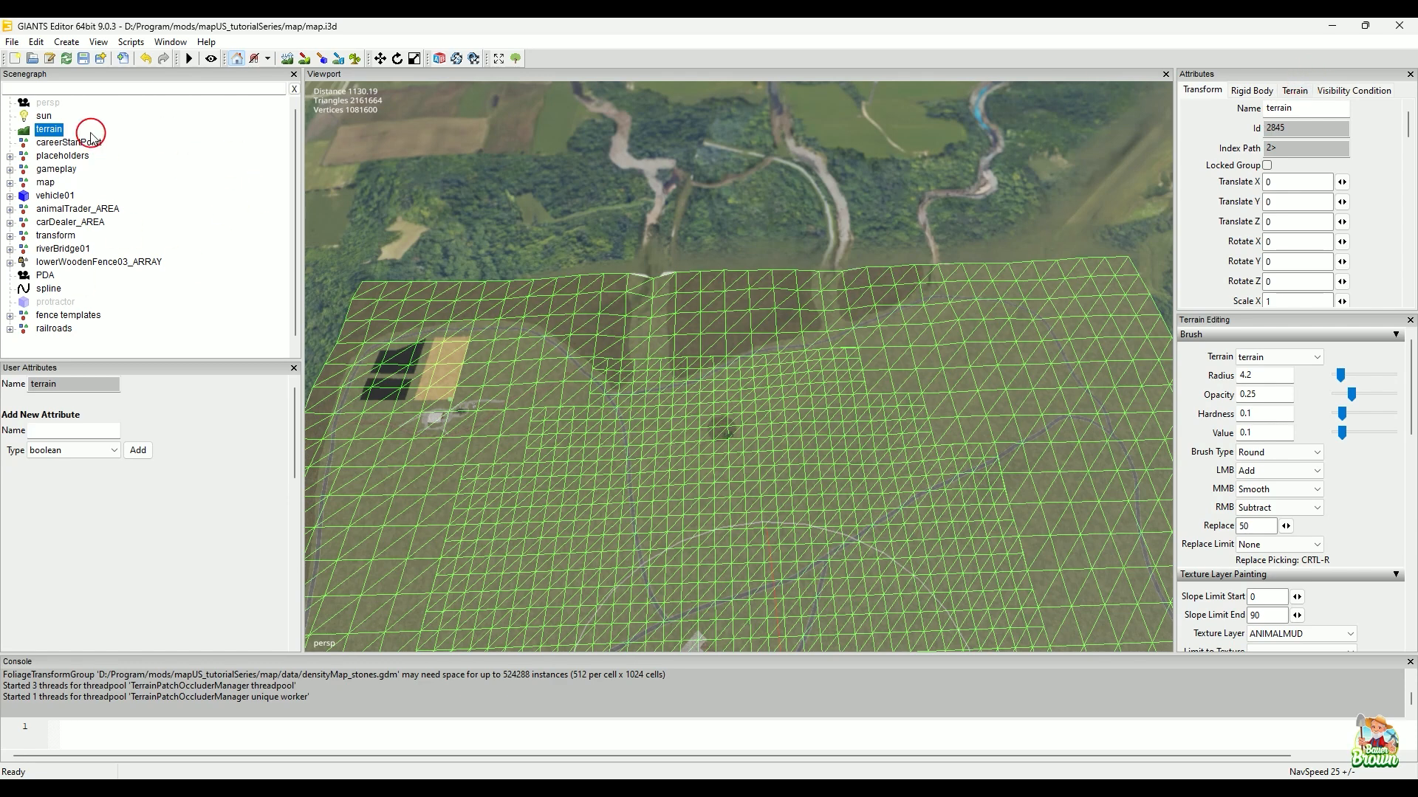
click(1294, 90)
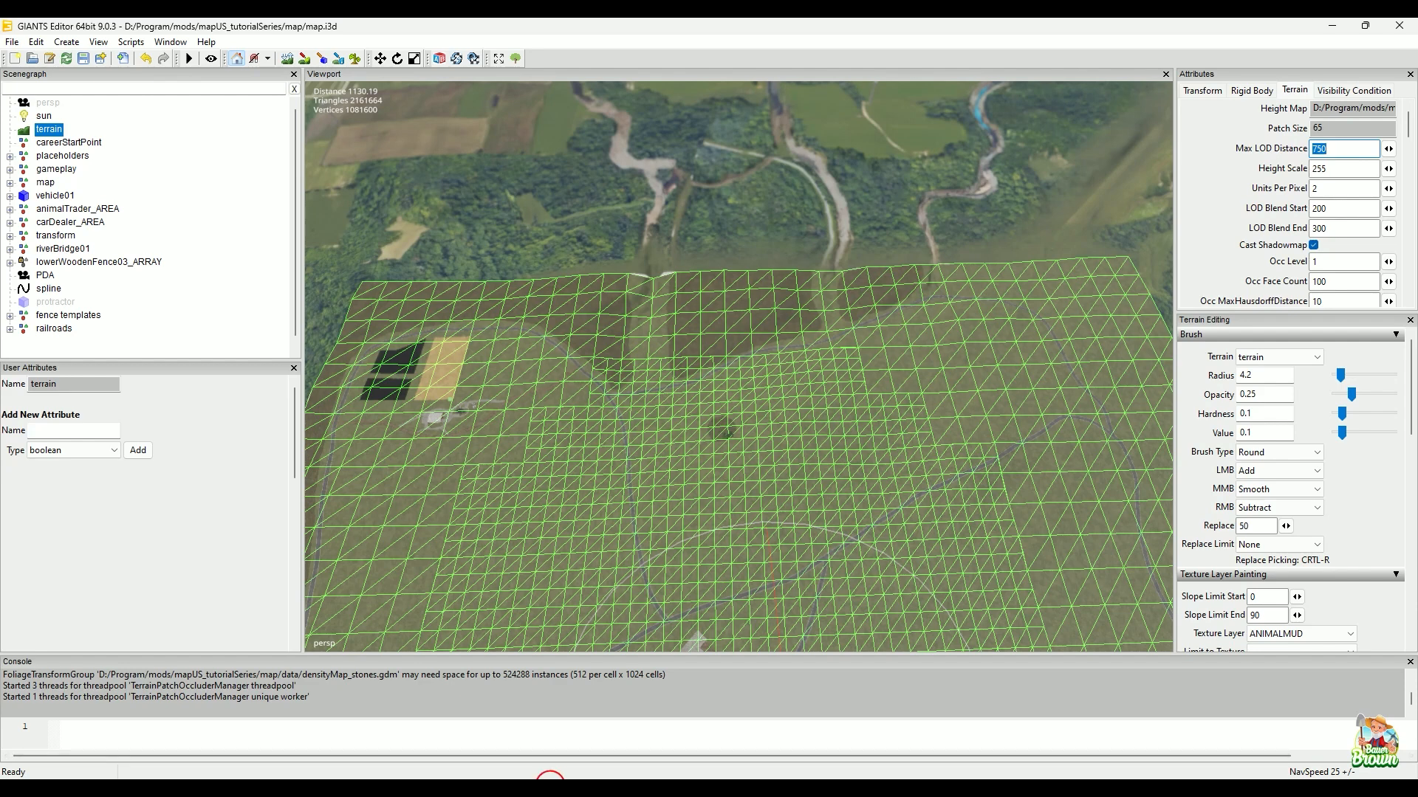
click(544, 787)
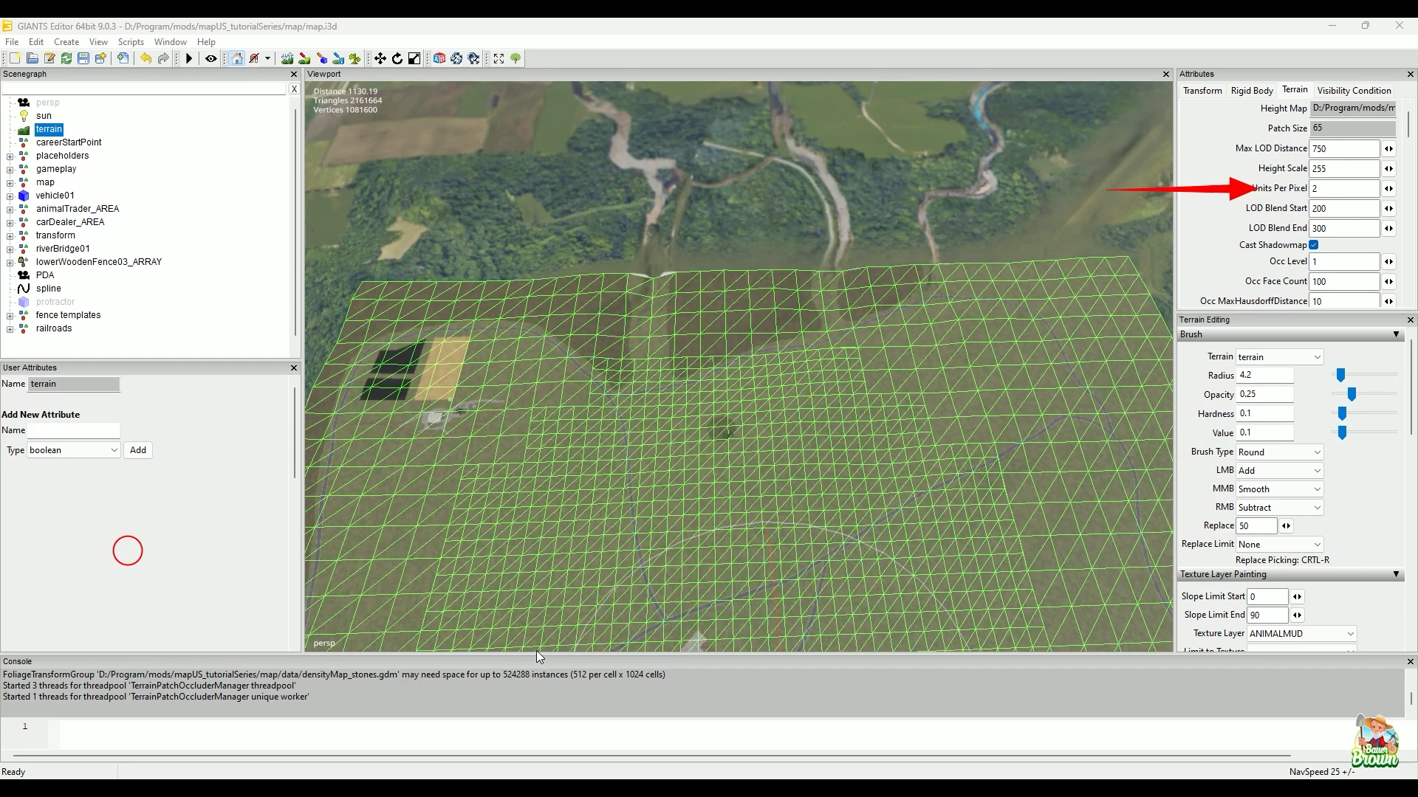
click(532, 787)
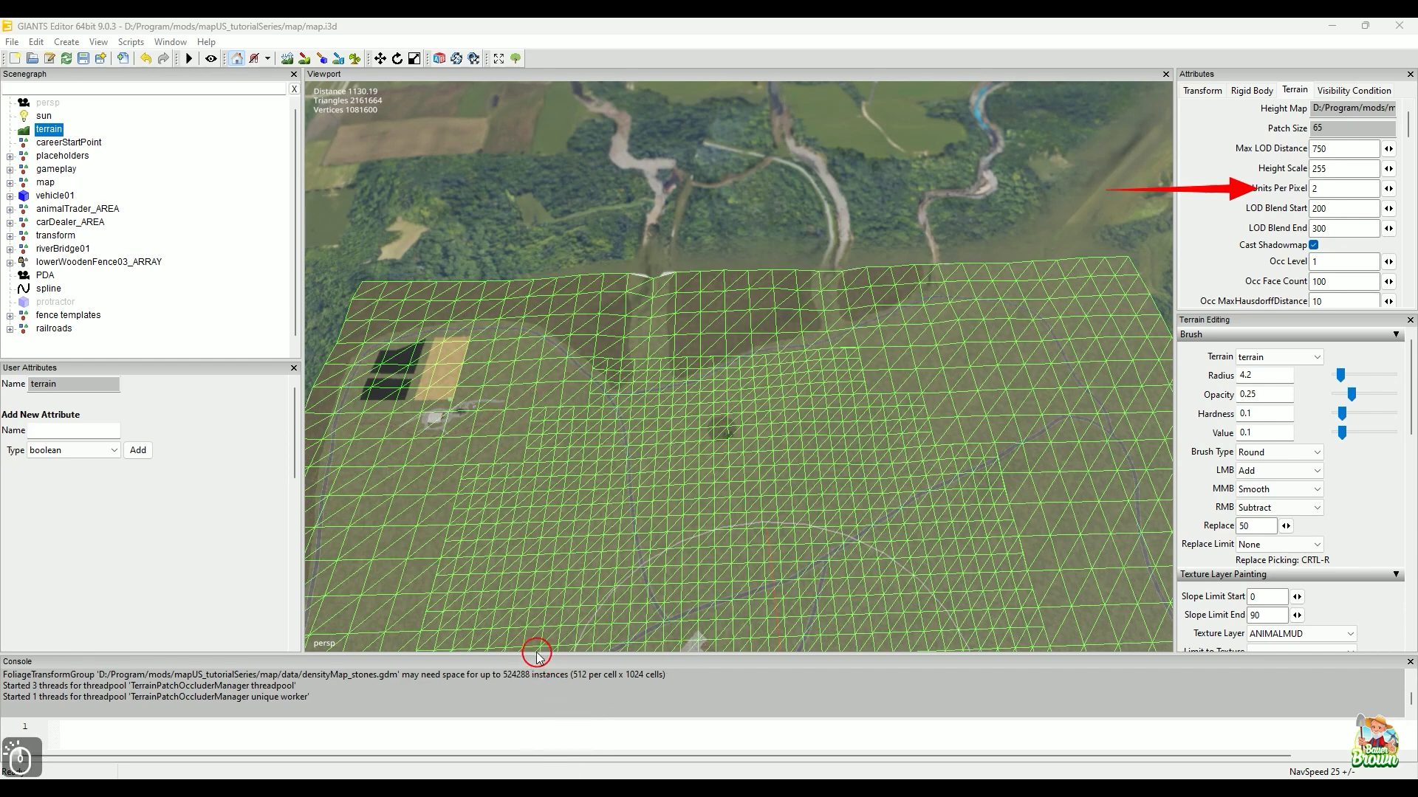
click(546, 698)
click(532, 658)
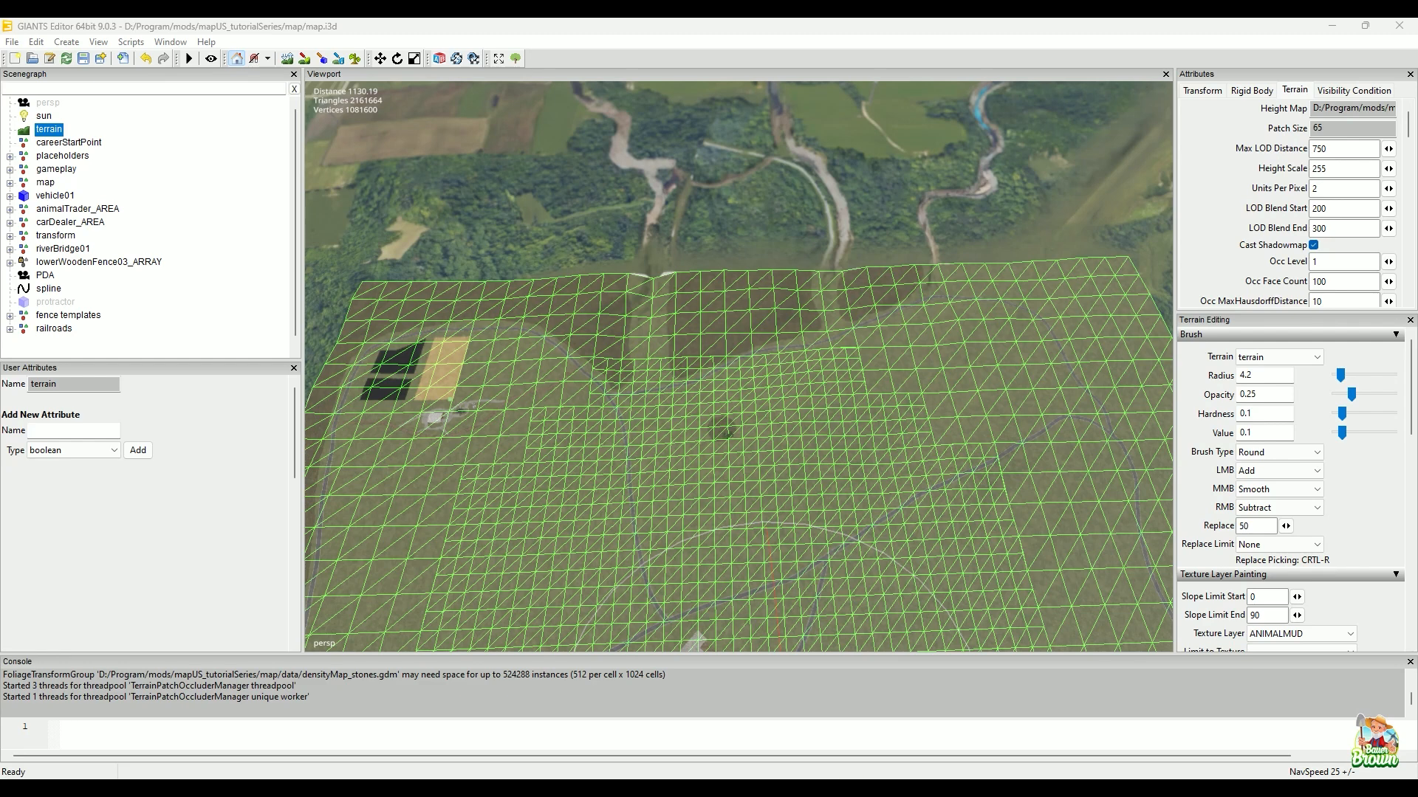
- Switch to map_dem.png in Photos and annotate the heightmap with two red edge lines and a diagonal arrow from their shared corner
click(911, 793)
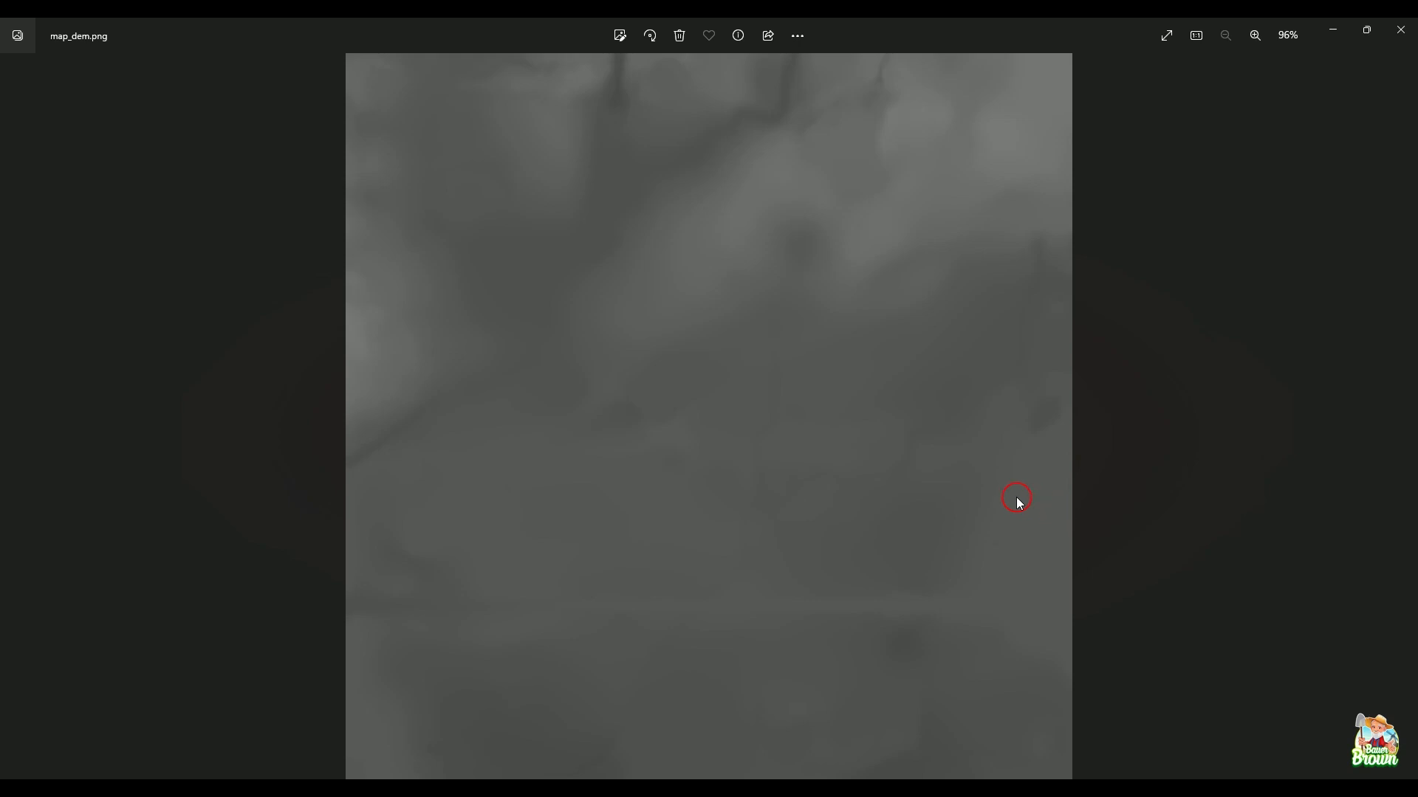
click(536, 775)
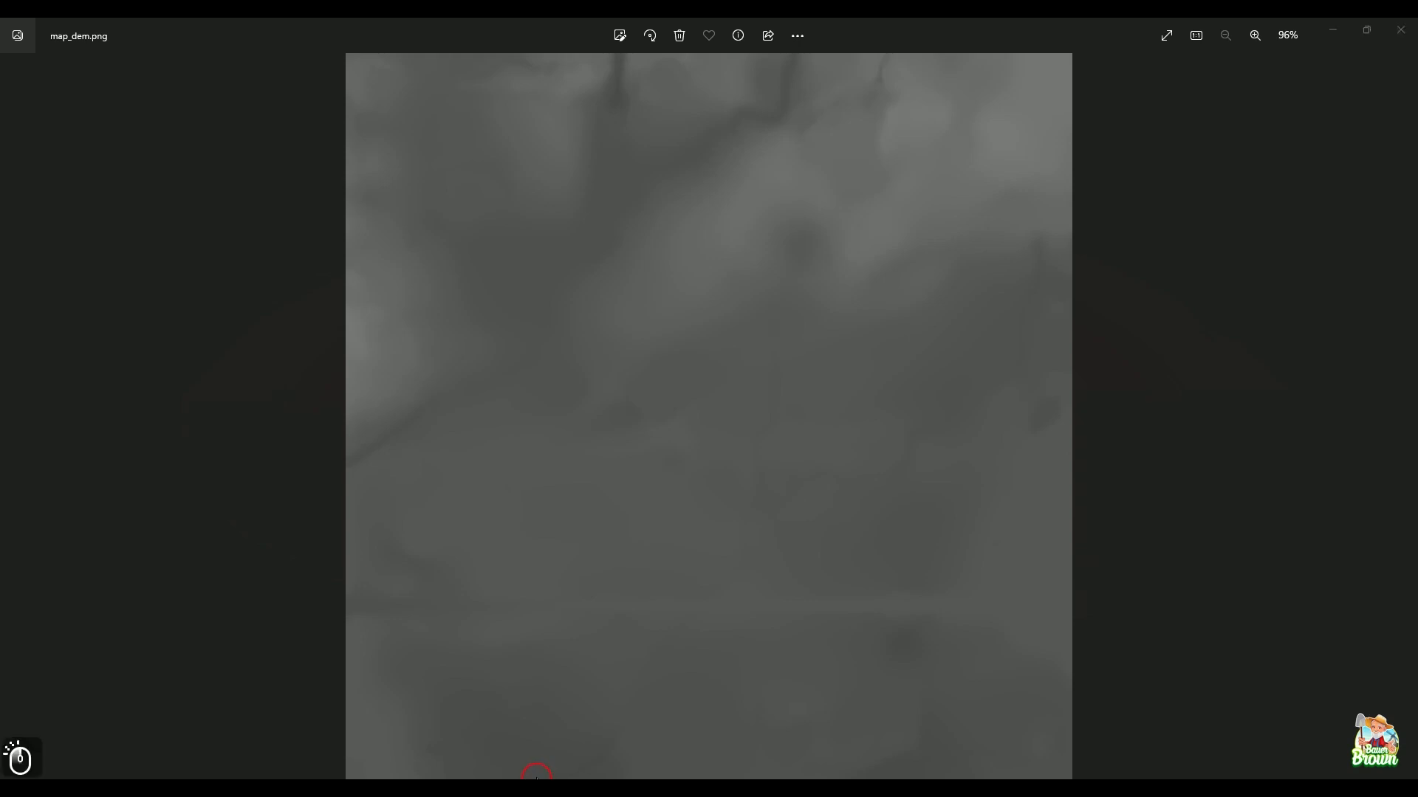
click(114, 701)
click(119, 643)
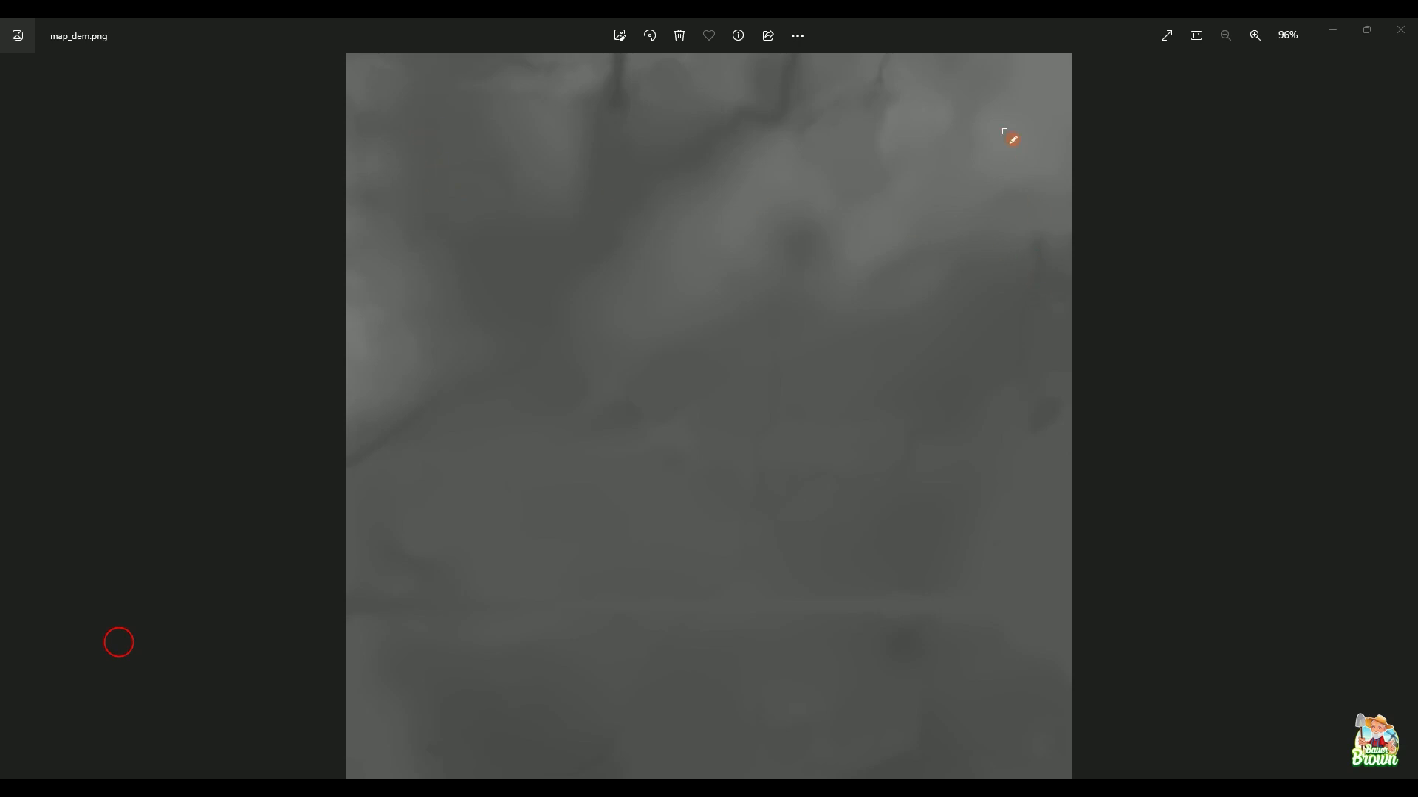
drag(383, 87, 387, 670)
drag(378, 86, 1122, 92)
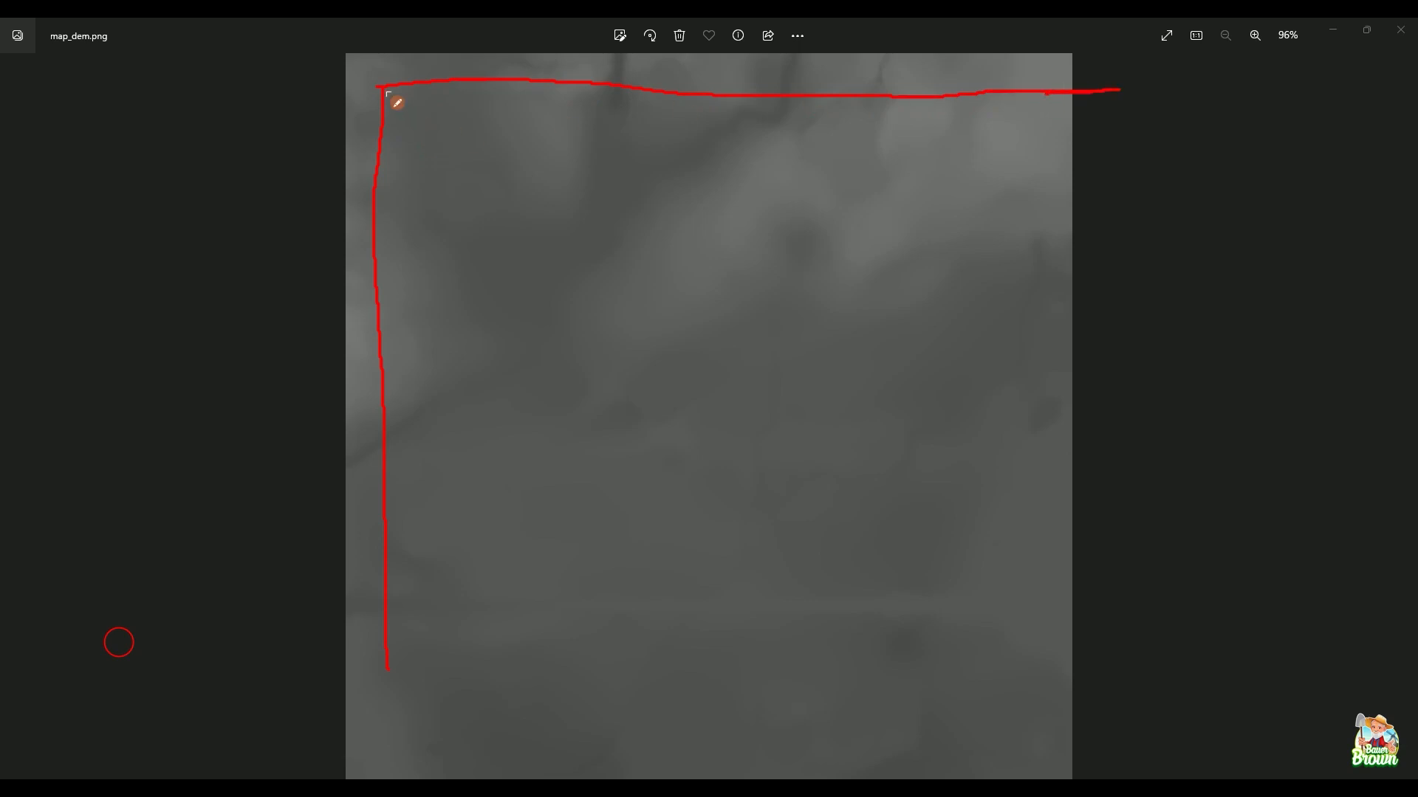
mouse_move(386, 92)
mouse_down()
mouse_move(523, 282)
mouse_move(976, 735)
mouse_up()
mouse_move(927, 607)
mouse_down()
mouse_move(997, 750)
mouse_move(923, 731)
mouse_up()
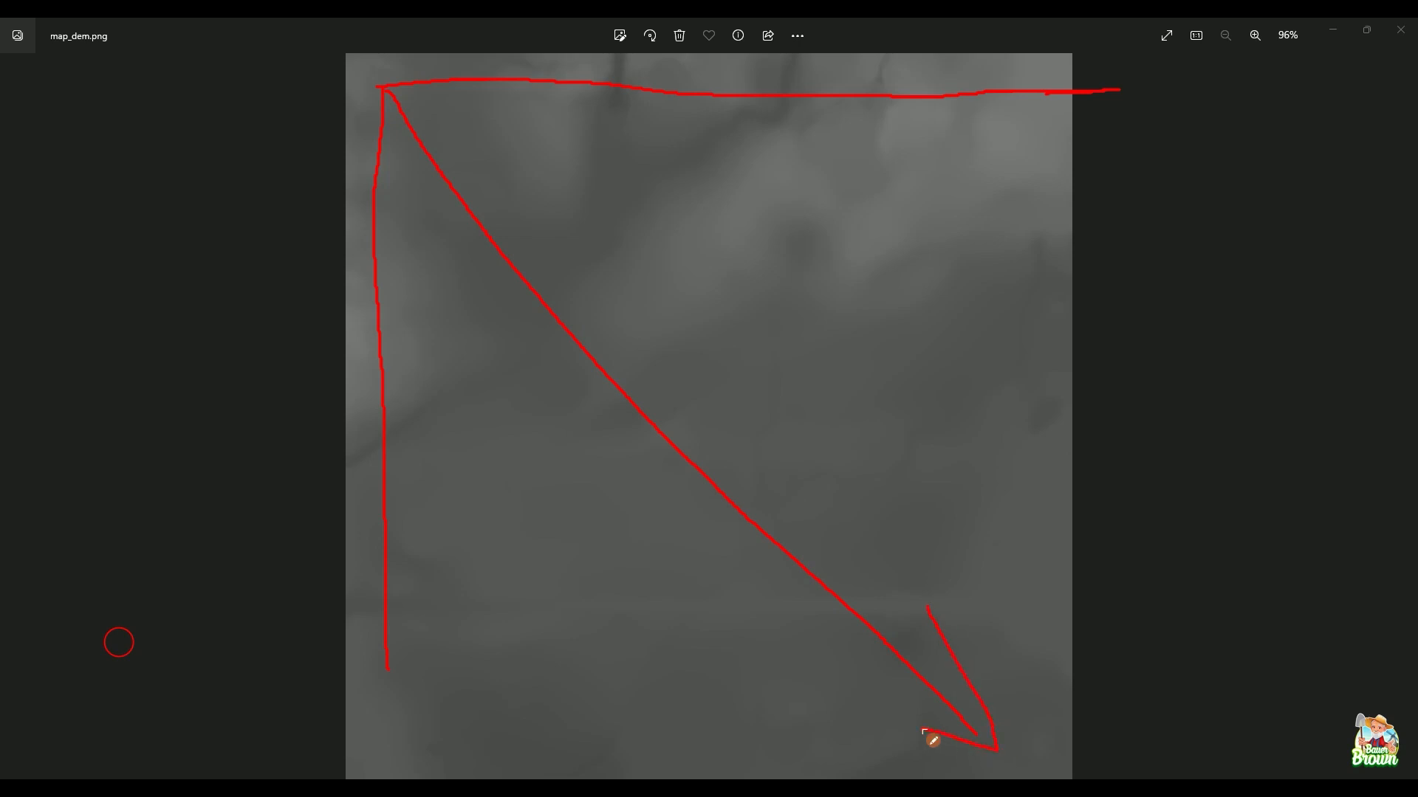
click(542, 699)
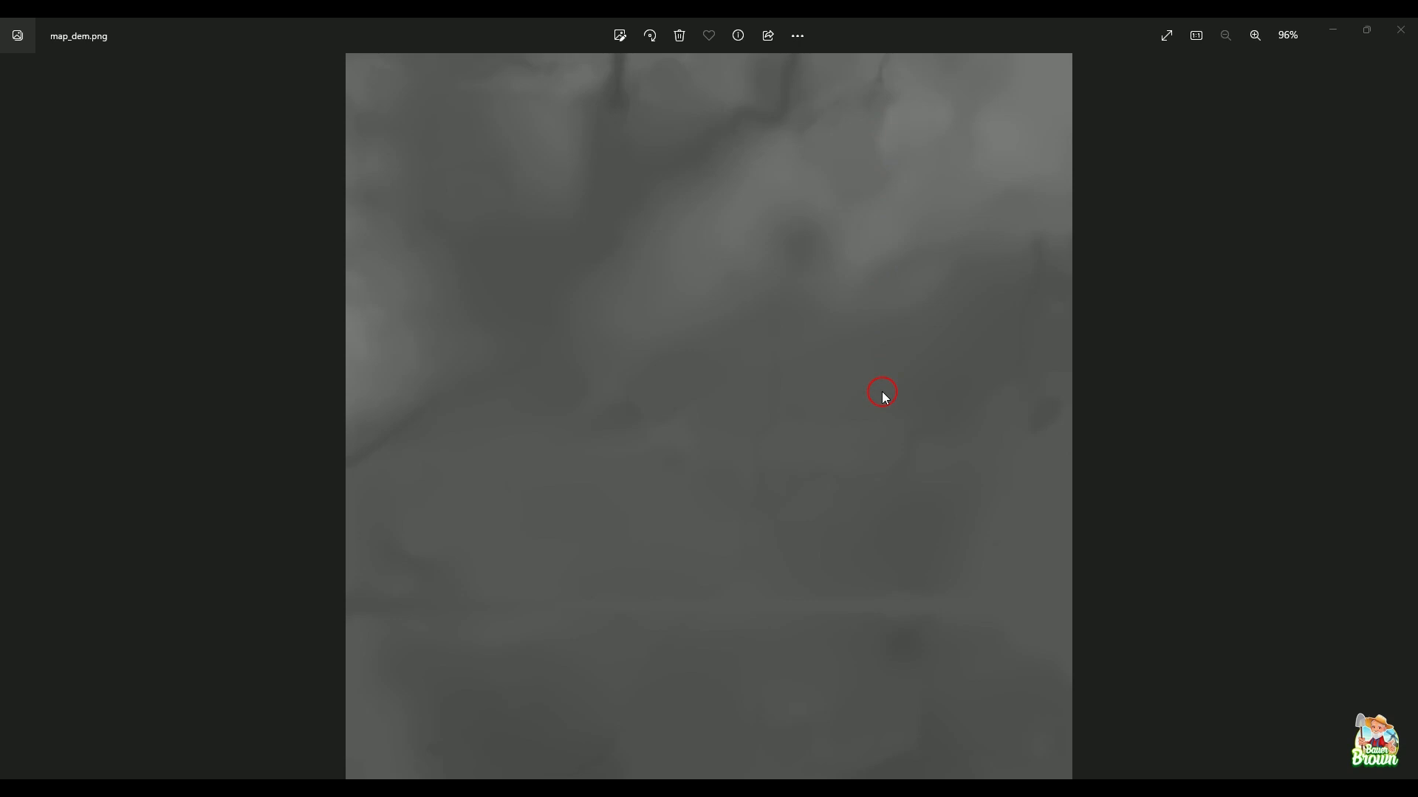
- Check the terrain mesh in GIANTS Editor and return to the map_dem.png heightmap in Photos
click(758, 793)
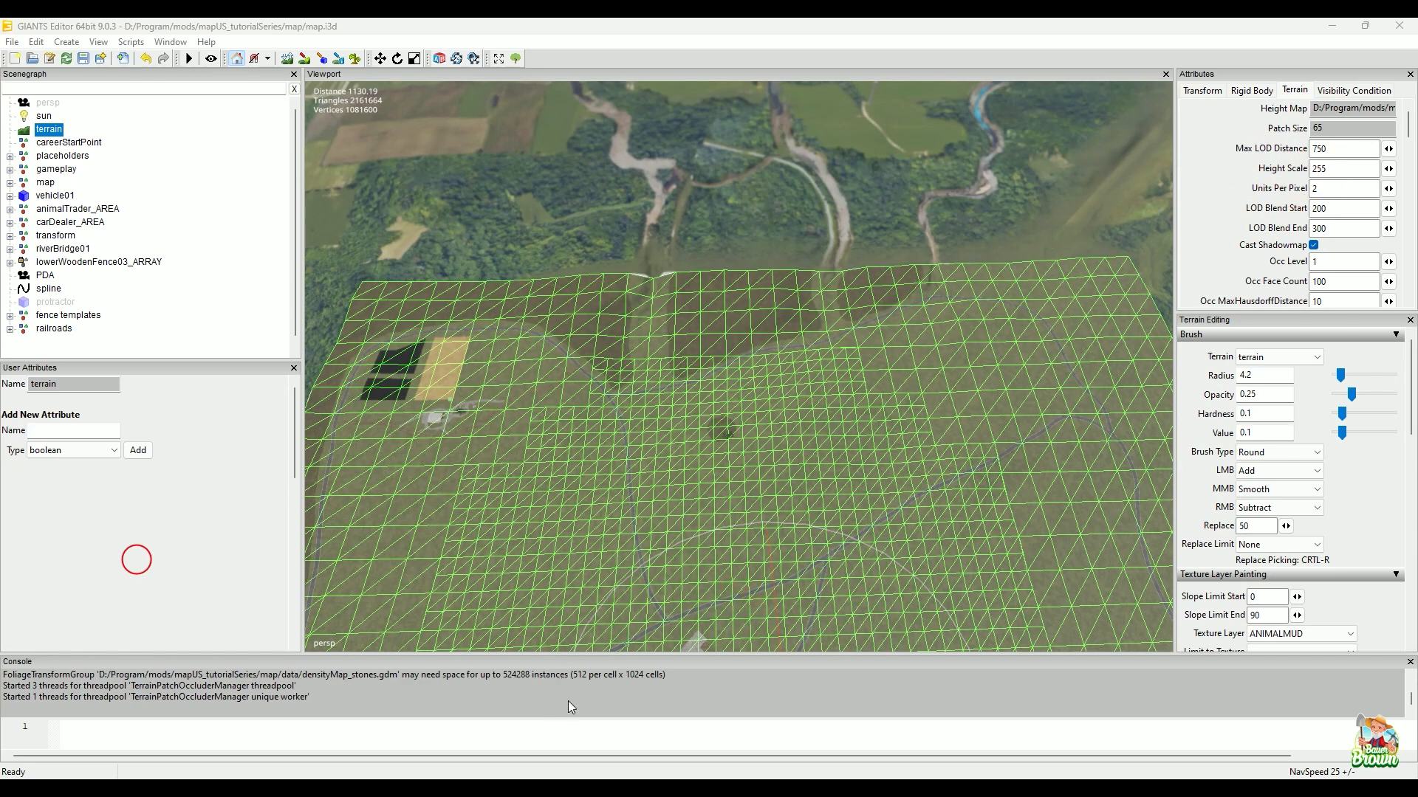
click(592, 689)
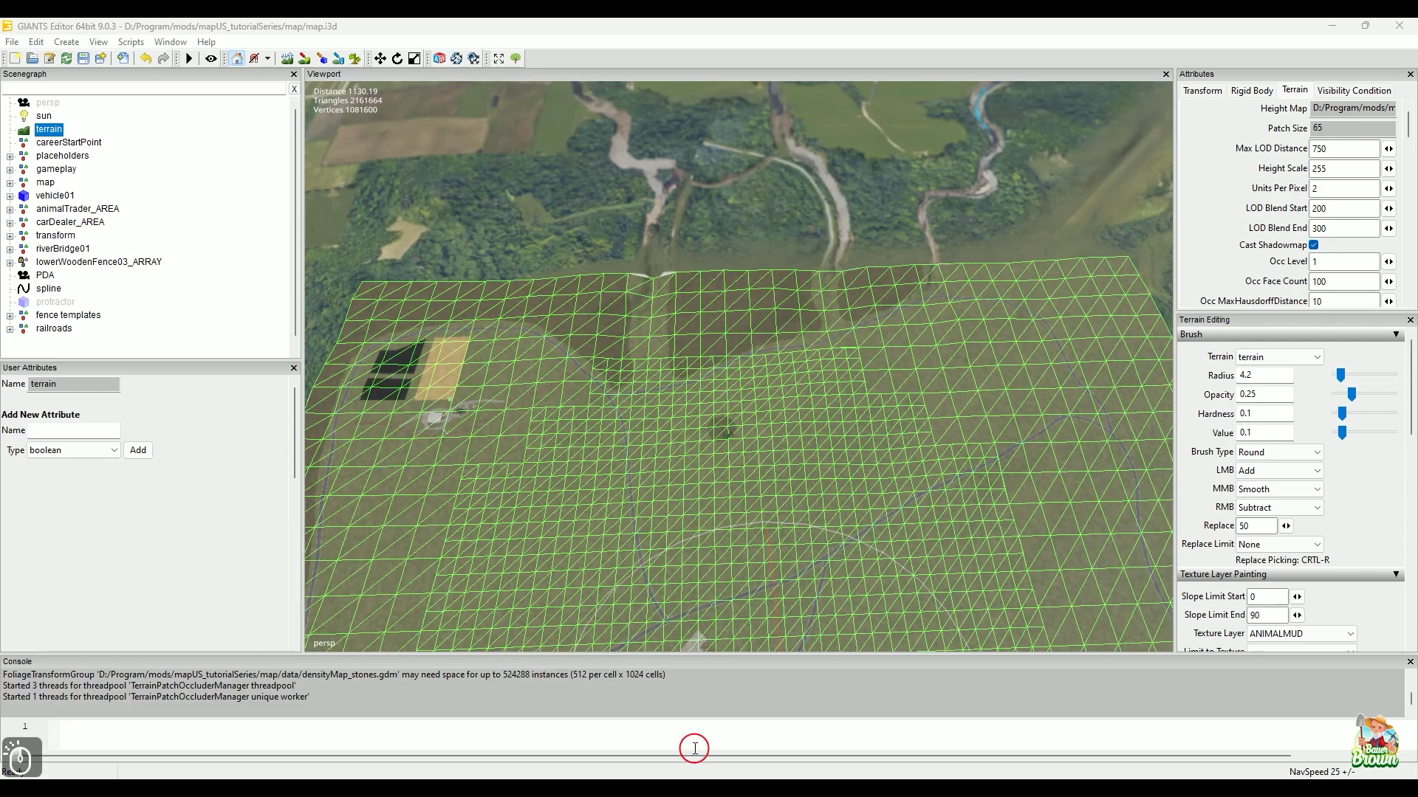
click(886, 733)
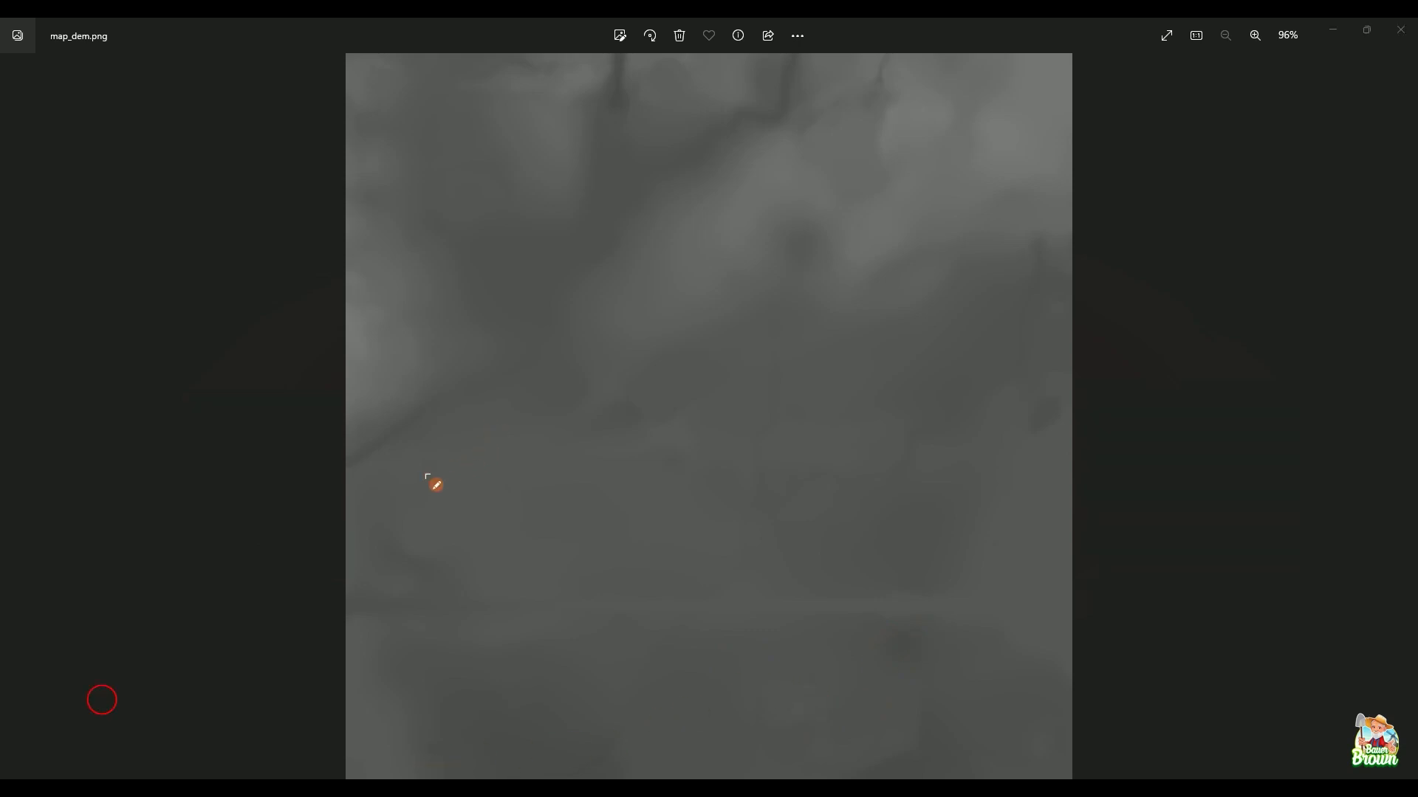
- Sketch a red baseline with a jagged elevation profile above it on the heightmap, mark its peaks, and clear the drawing
drag(414, 477, 965, 471)
mouse_move(428, 464)
mouse_down()
mouse_move(464, 378)
mouse_move(502, 413)
mouse_move(534, 385)
mouse_move(545, 338)
mouse_move(561, 442)
mouse_move(655, 378)
mouse_move(694, 418)
mouse_move(835, 444)
mouse_move(894, 366)
mouse_move(940, 440)
mouse_up()
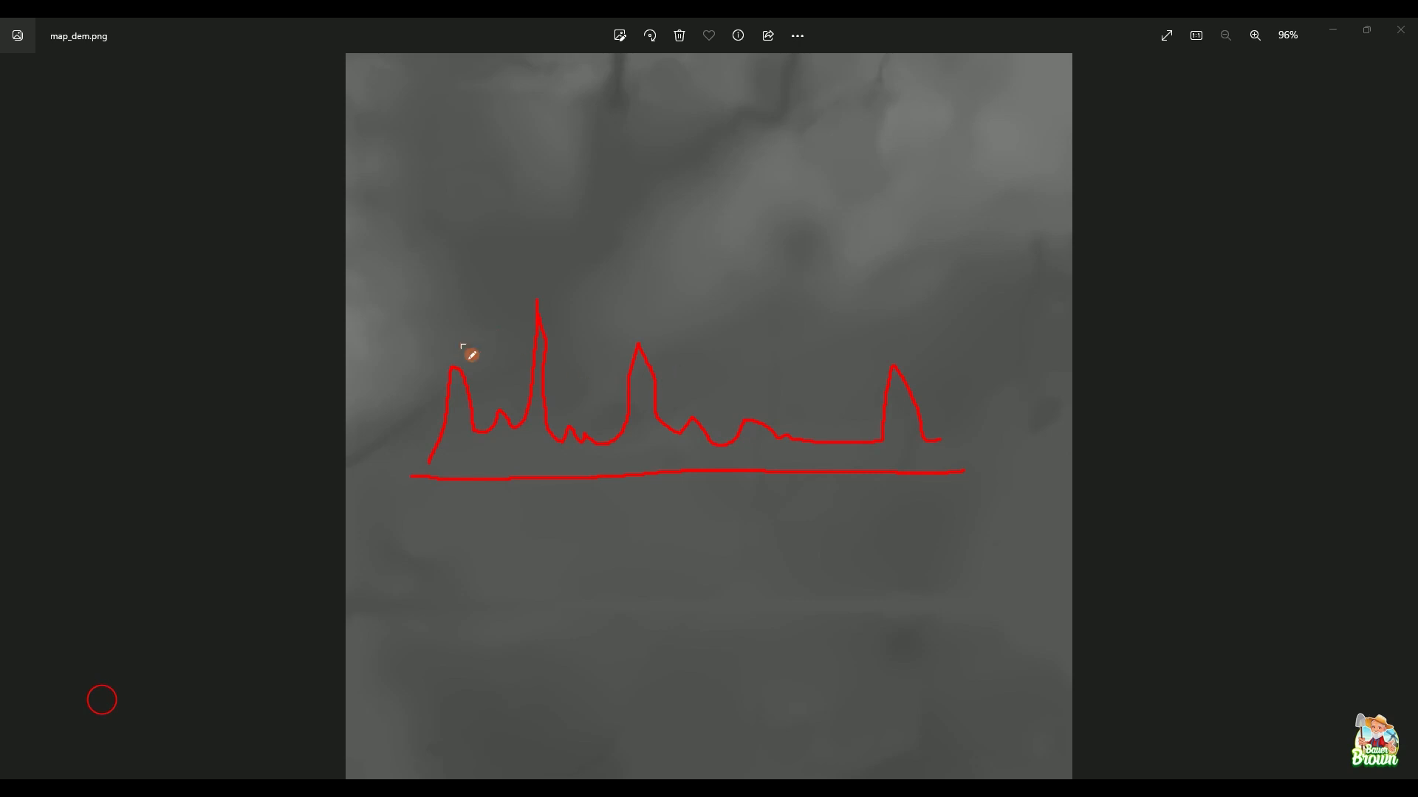
drag(483, 316, 469, 334)
drag(587, 248, 572, 269)
drag(647, 325, 641, 336)
drag(901, 342, 897, 370)
mouse_move(763, 392)
mouse_down()
mouse_move(757, 410)
mouse_move(696, 402)
mouse_up()
key(Escape)
- Switch to GIANTS Editor and examine how the terrain wireframe's density changes between distant and close views
click(537, 637)
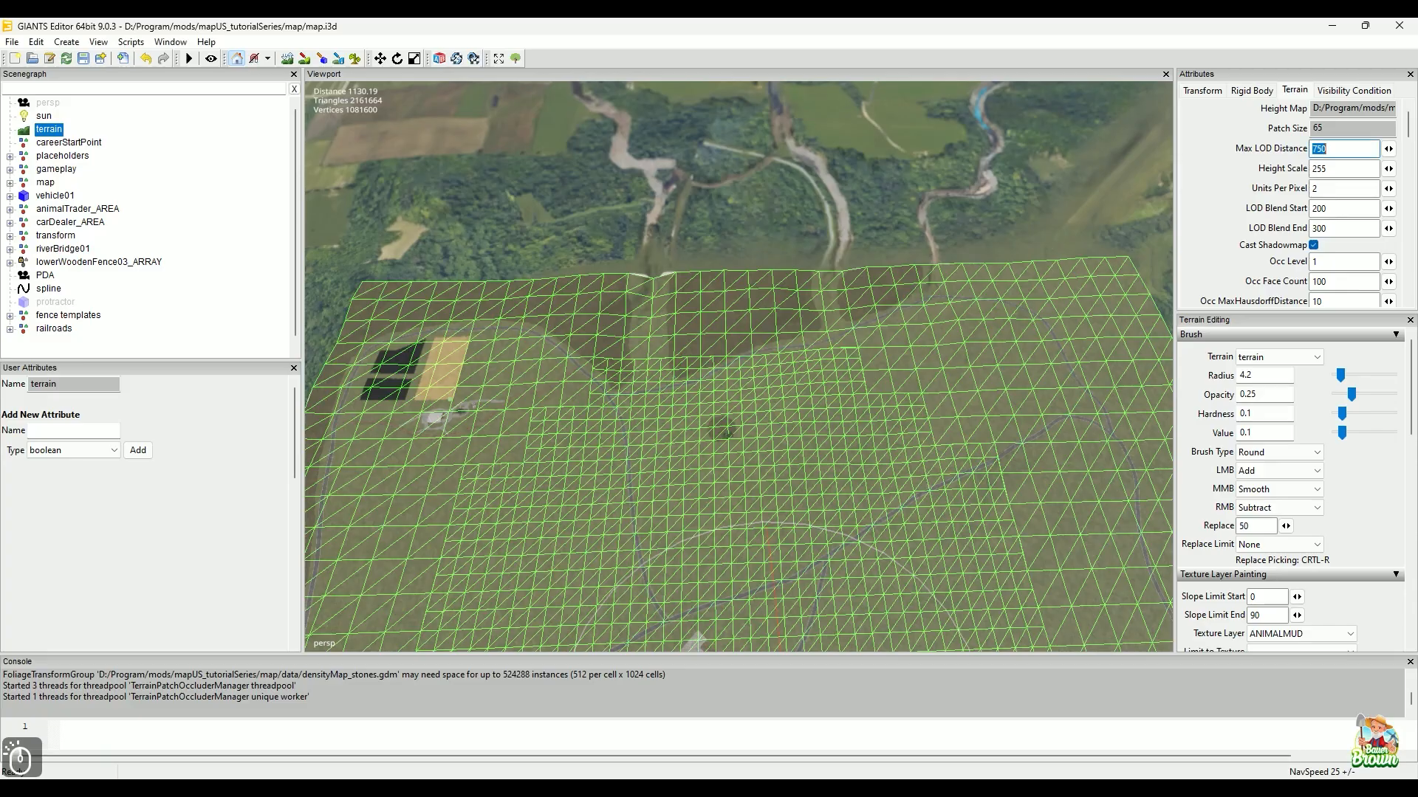
alt+drag(728, 538, 671, 390)
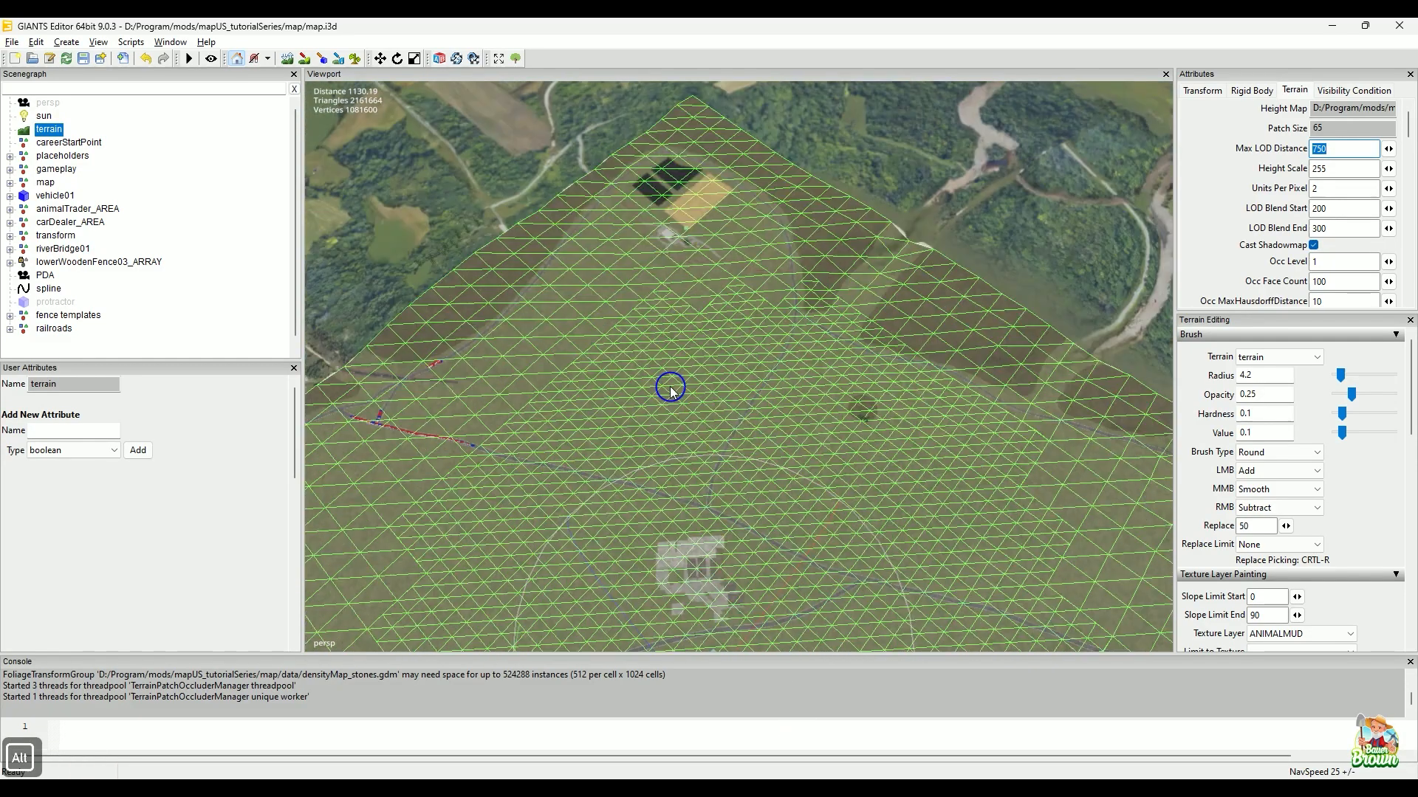
alt+drag(671, 390, 847, 402)
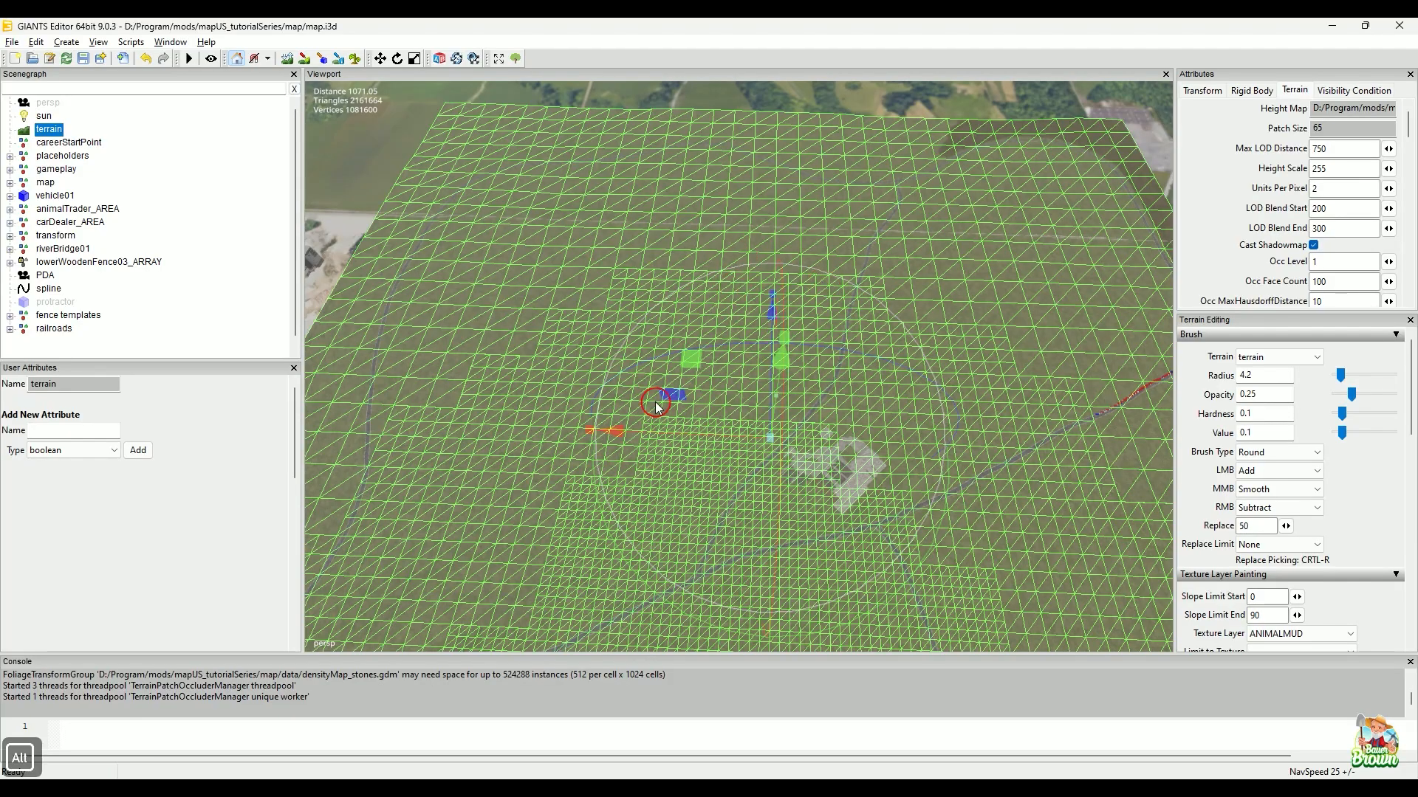
alt+drag(761, 347, 1041, 415)
alt+right_drag(683, 375, 1142, 229)
alt+right_drag(731, 388, 1351, 217)
alt+drag(782, 369, 1284, 332)
alt+drag(743, 346, 813, 469)
mouse_move(674, 491)
alt+mouse_down()
mouse_move(873, 421)
mouse_move(782, 471)
mouse_move(918, 421)
mouse_move(908, 411)
mouse_move(1061, 308)
mouse_move(1041, 384)
mouse_move(876, 354)
mouse_move(829, 266)
mouse_move(544, 367)
mouse_move(519, 502)
mouse_move(573, 510)
mouse_move(623, 463)
mouse_move(1035, 414)
mouse_move(724, 461)
mouse_move(917, 263)
mouse_move(576, 516)
mouse_move(582, 462)
mouse_move(727, 400)
mouse_move(670, 502)
alt+mouse_up()
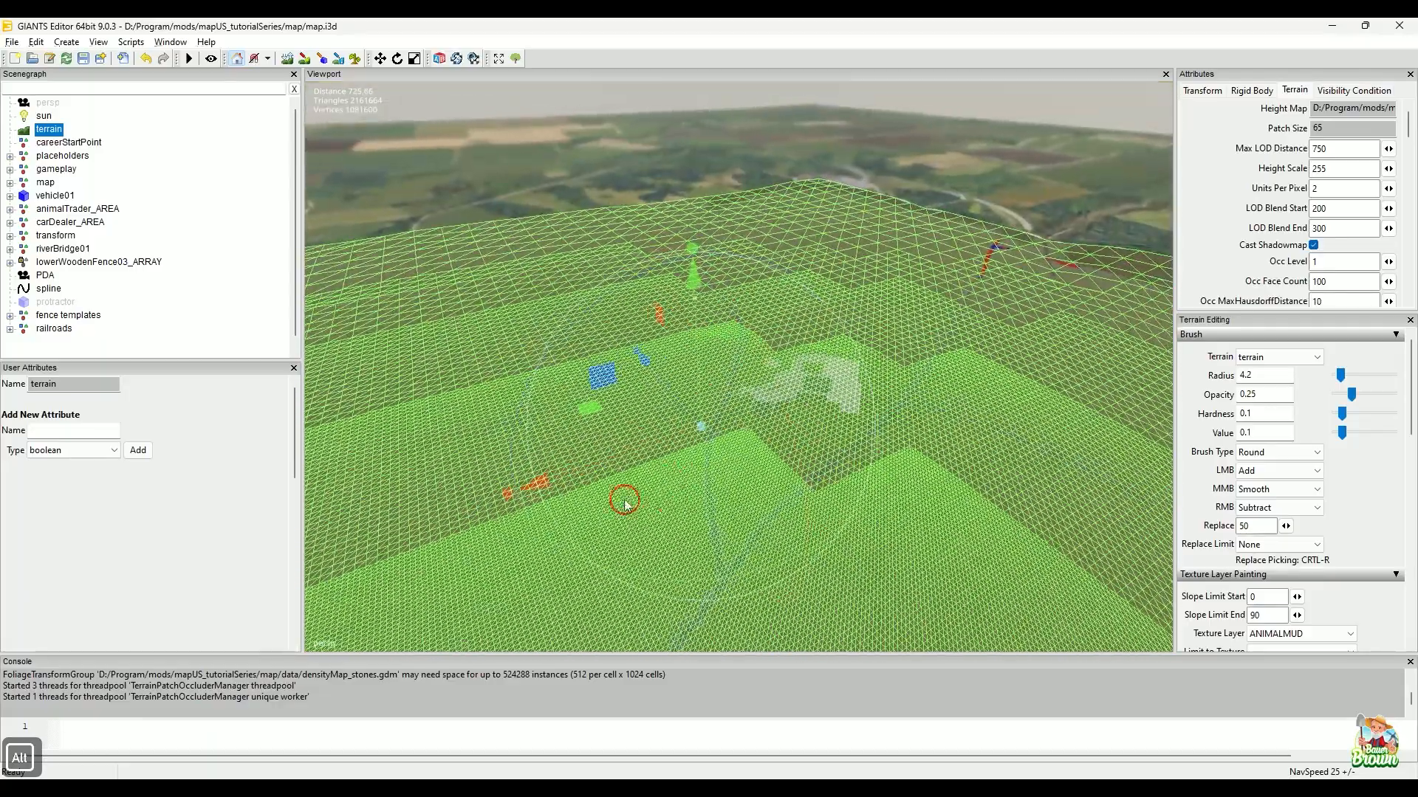
alt+middle_drag(737, 261, 633, 474)
alt+drag(735, 399, 655, 414)
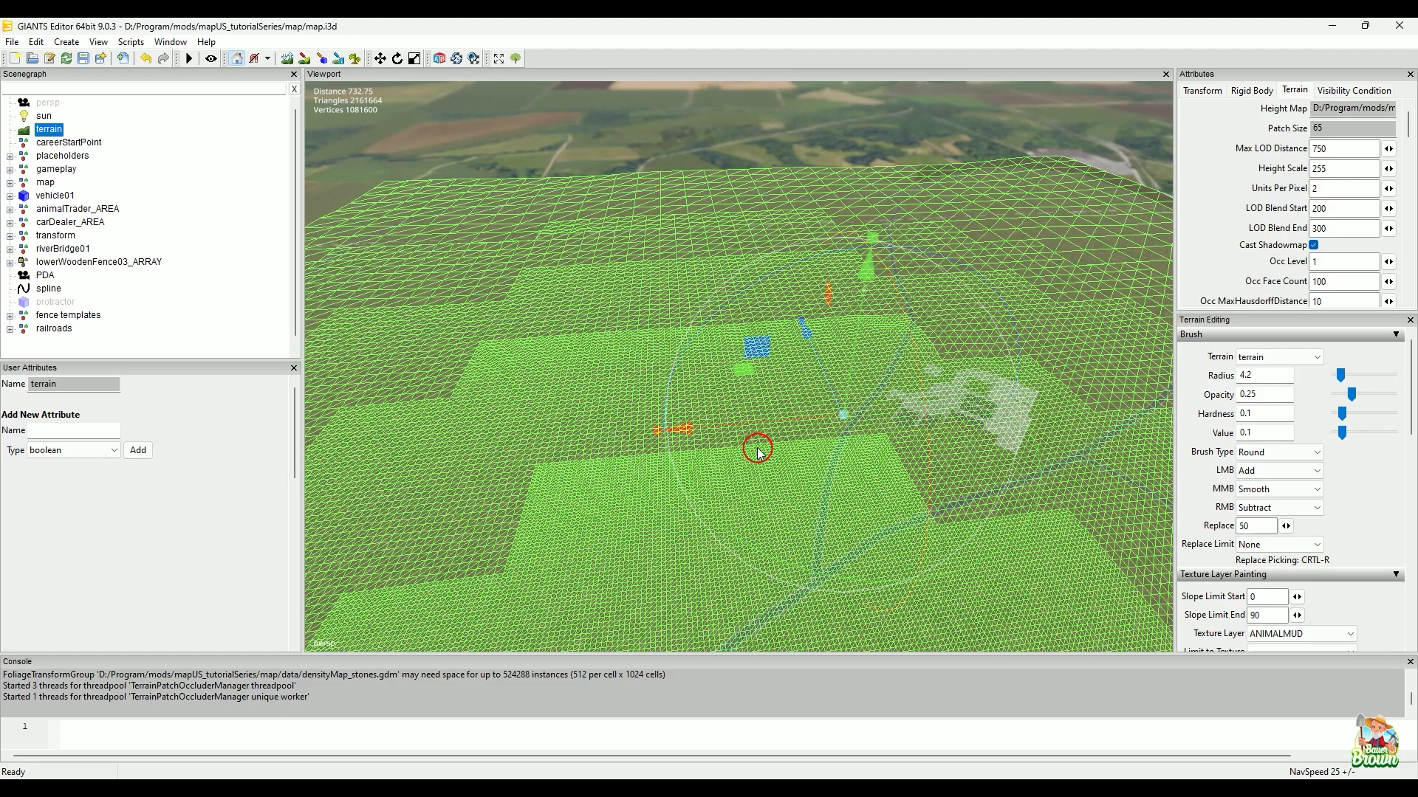
- Switch to map_dem.png in Photos, draw red lines along two sides with a diagonal arrow between them, and clear the drawing
mouse_move(910, 789)
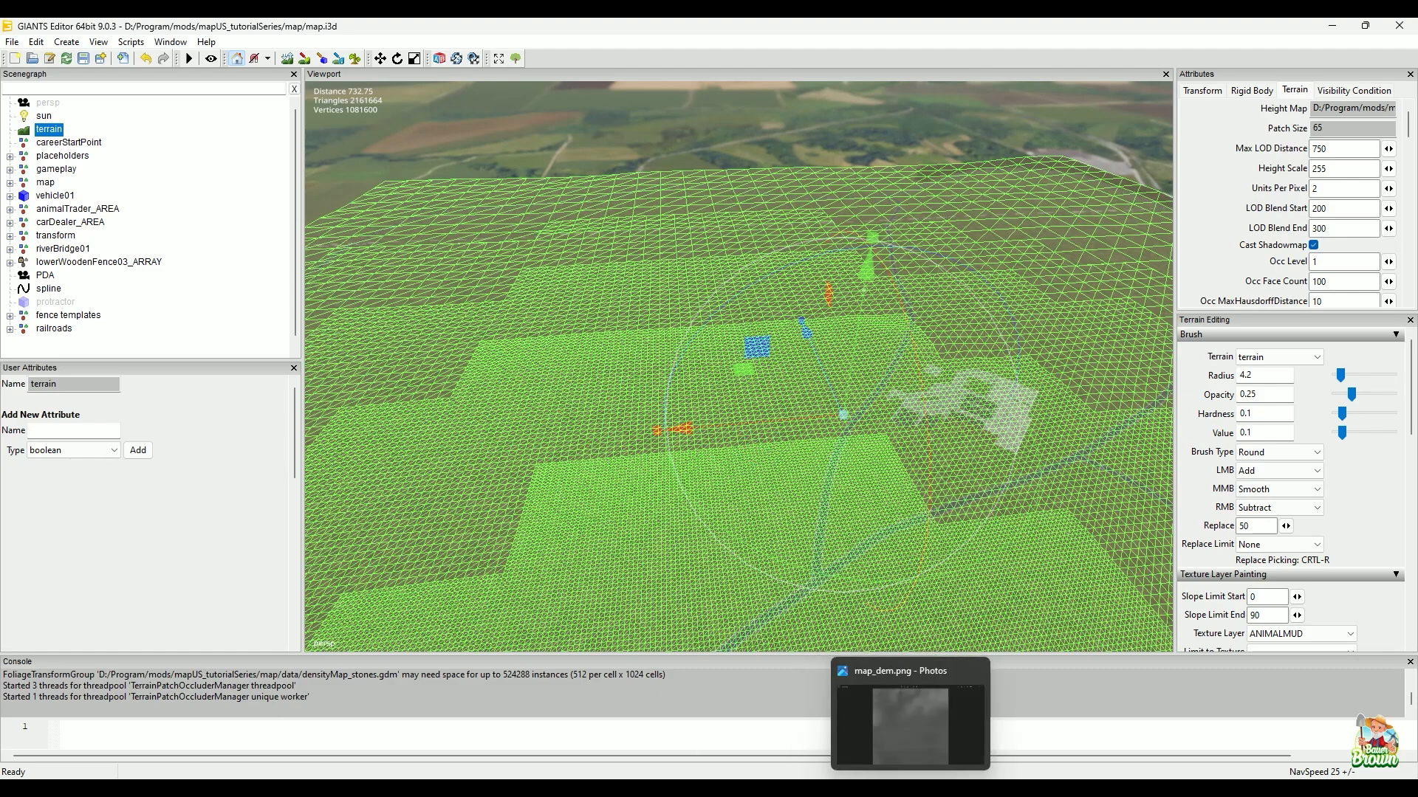
click(909, 728)
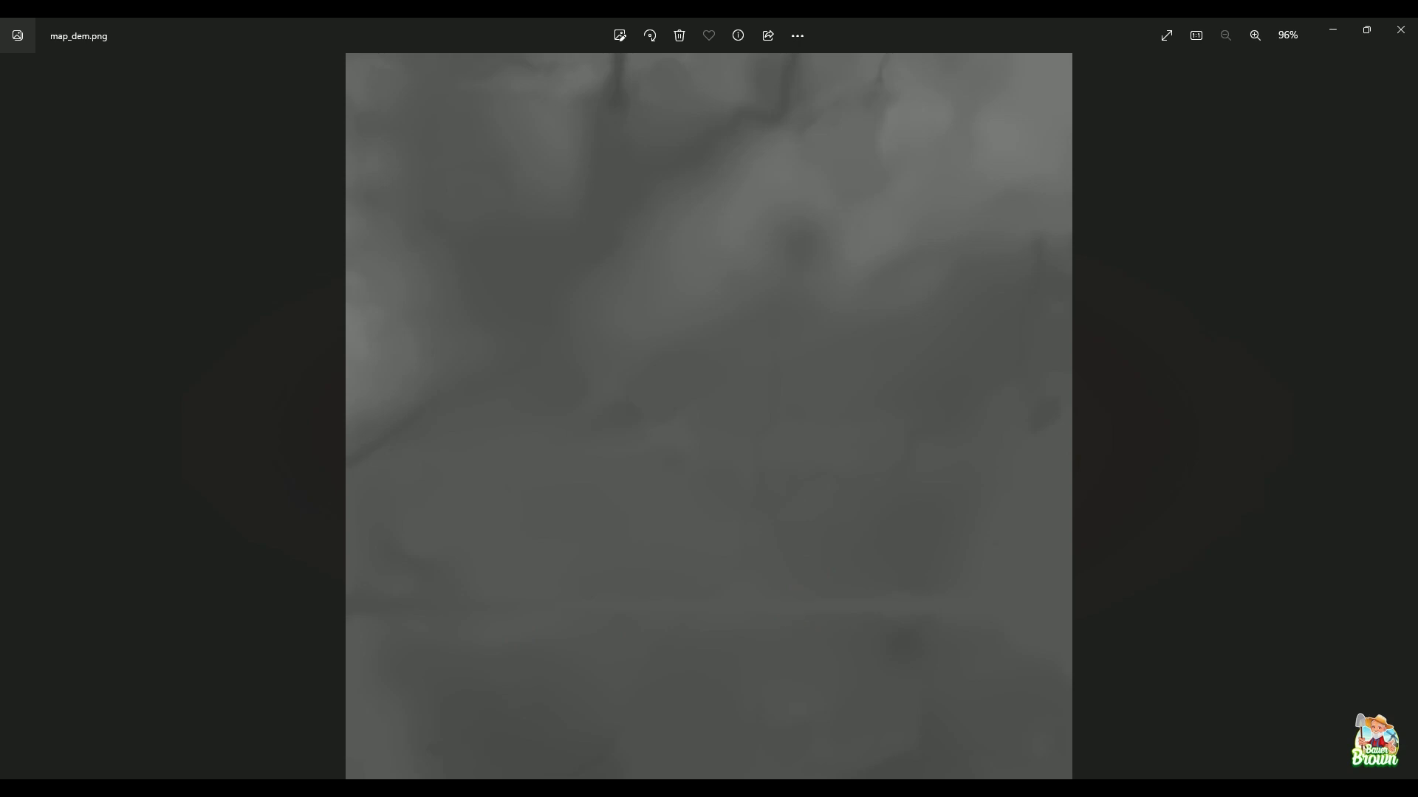
mouse_move(878, 788)
click(427, 772)
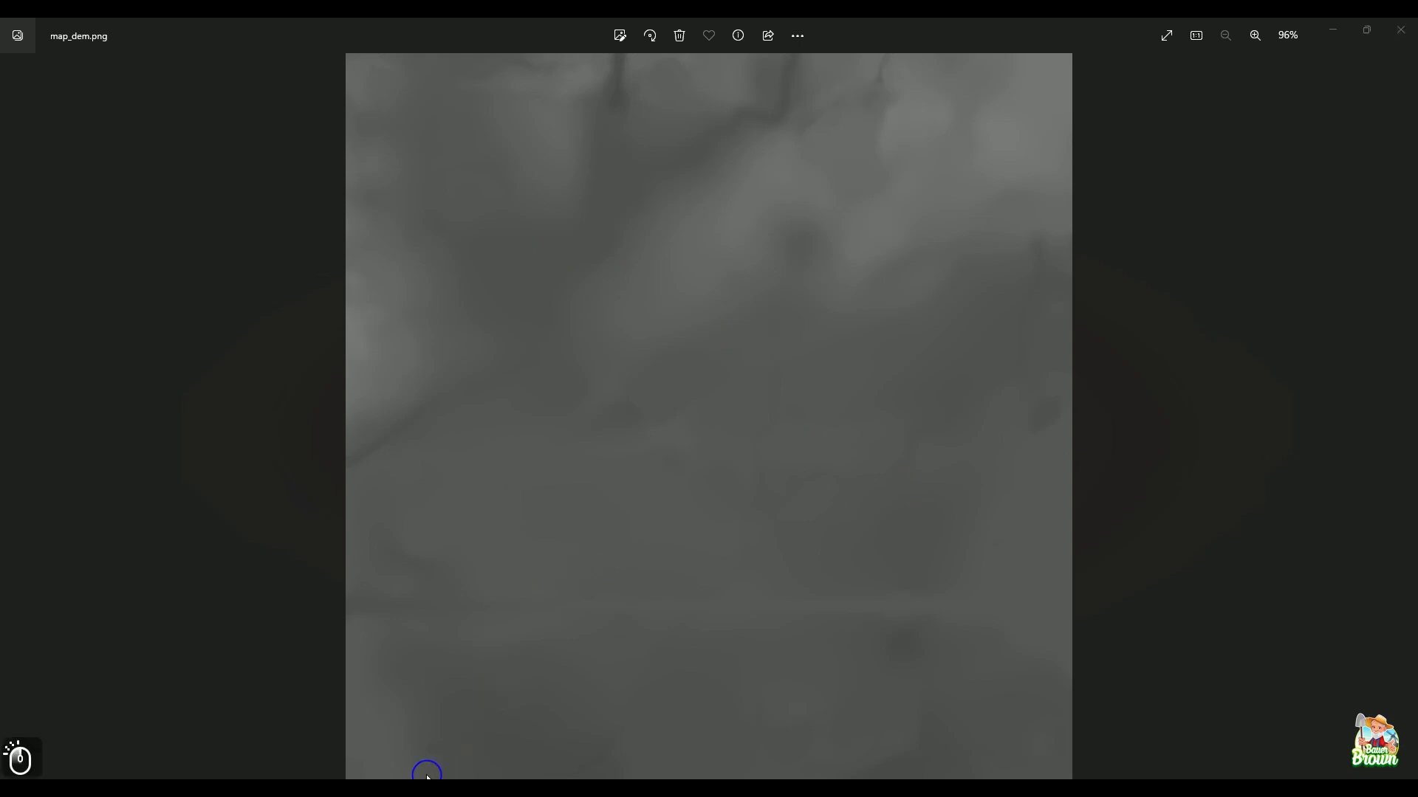
click(534, 775)
click(99, 694)
drag(440, 95, 465, 621)
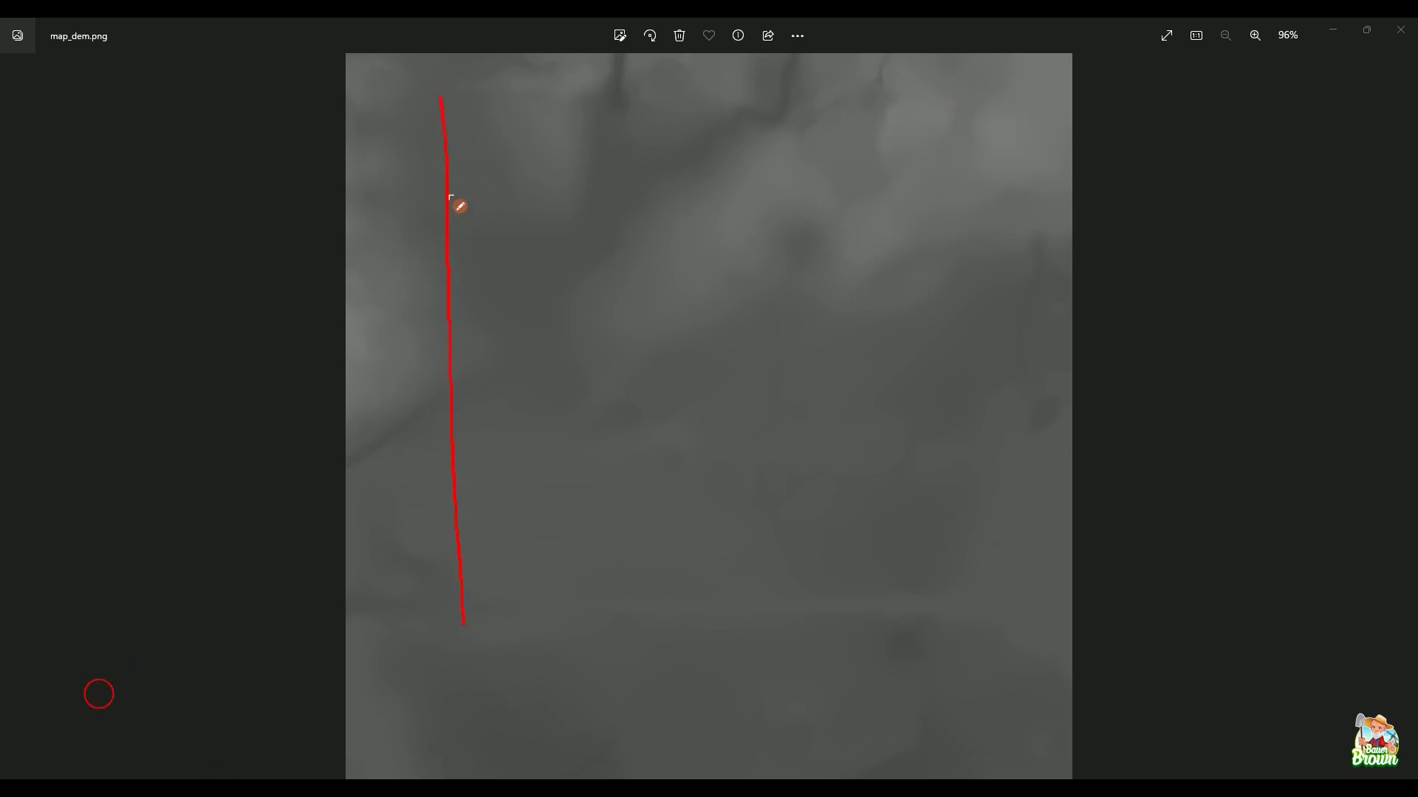
drag(441, 105, 956, 96)
drag(444, 107, 875, 672)
mouse_move(834, 526)
mouse_down()
mouse_move(919, 707)
mouse_move(731, 685)
mouse_up()
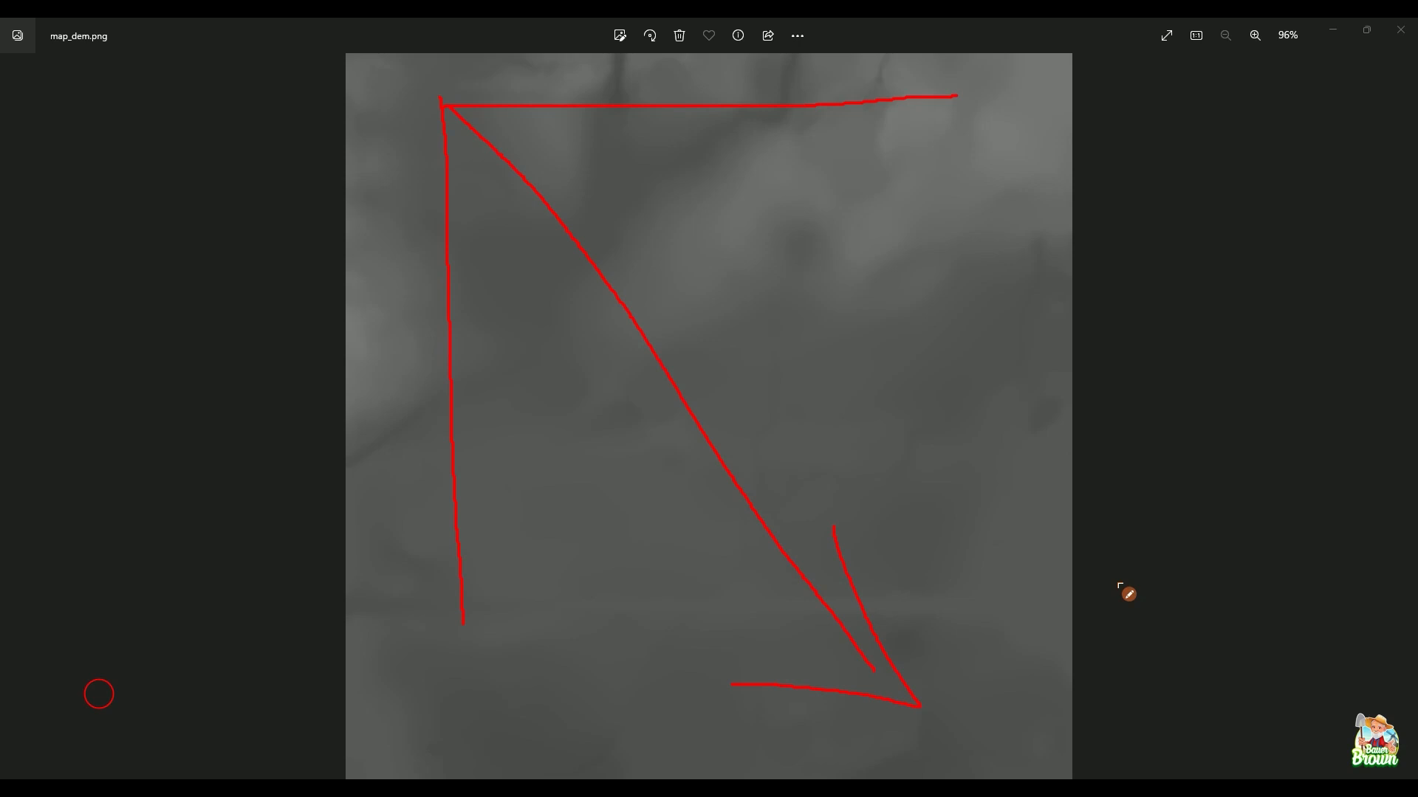
key(Escape)
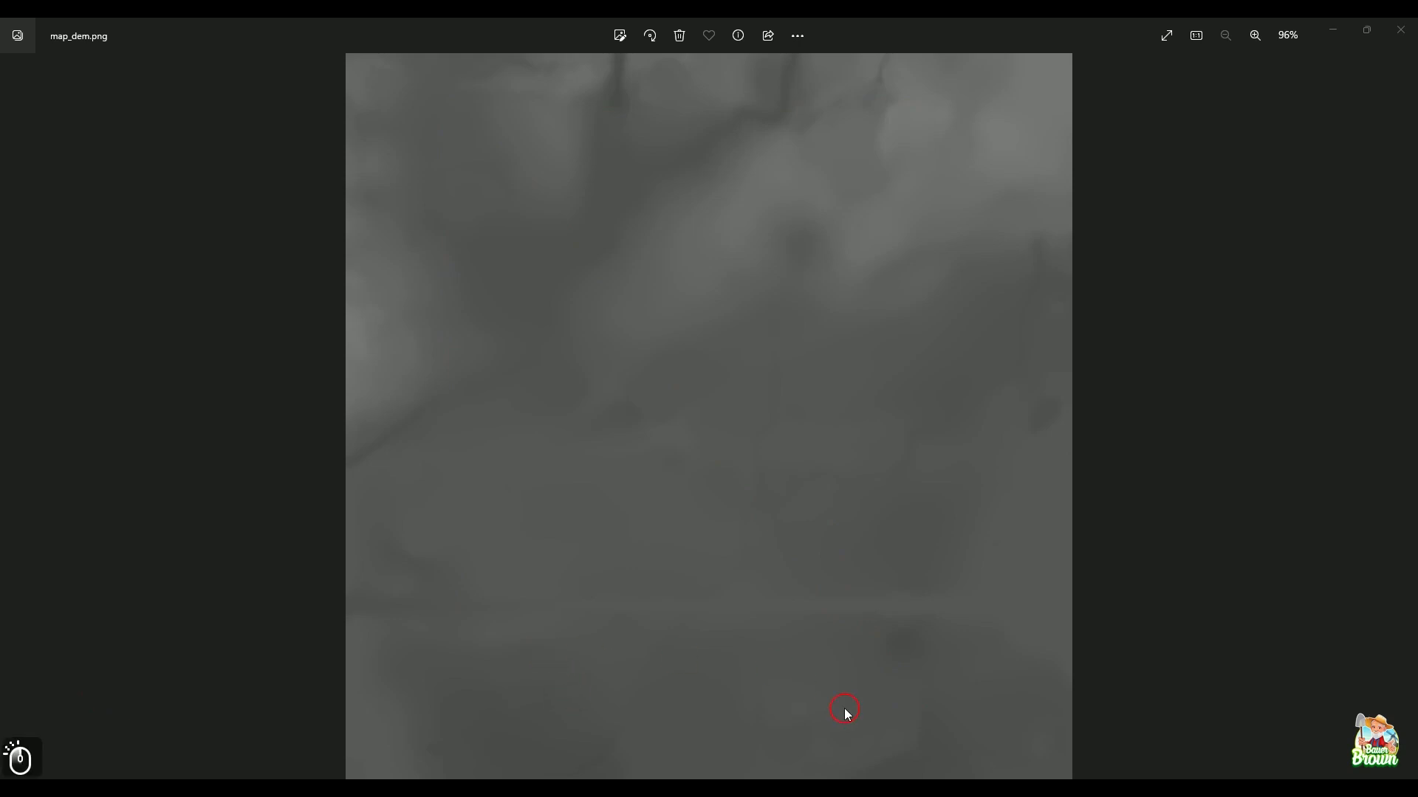
- Switch to GIANTS Editor and inspect the terrain mesh grid out to the map's far edge
key(alt+Tab)
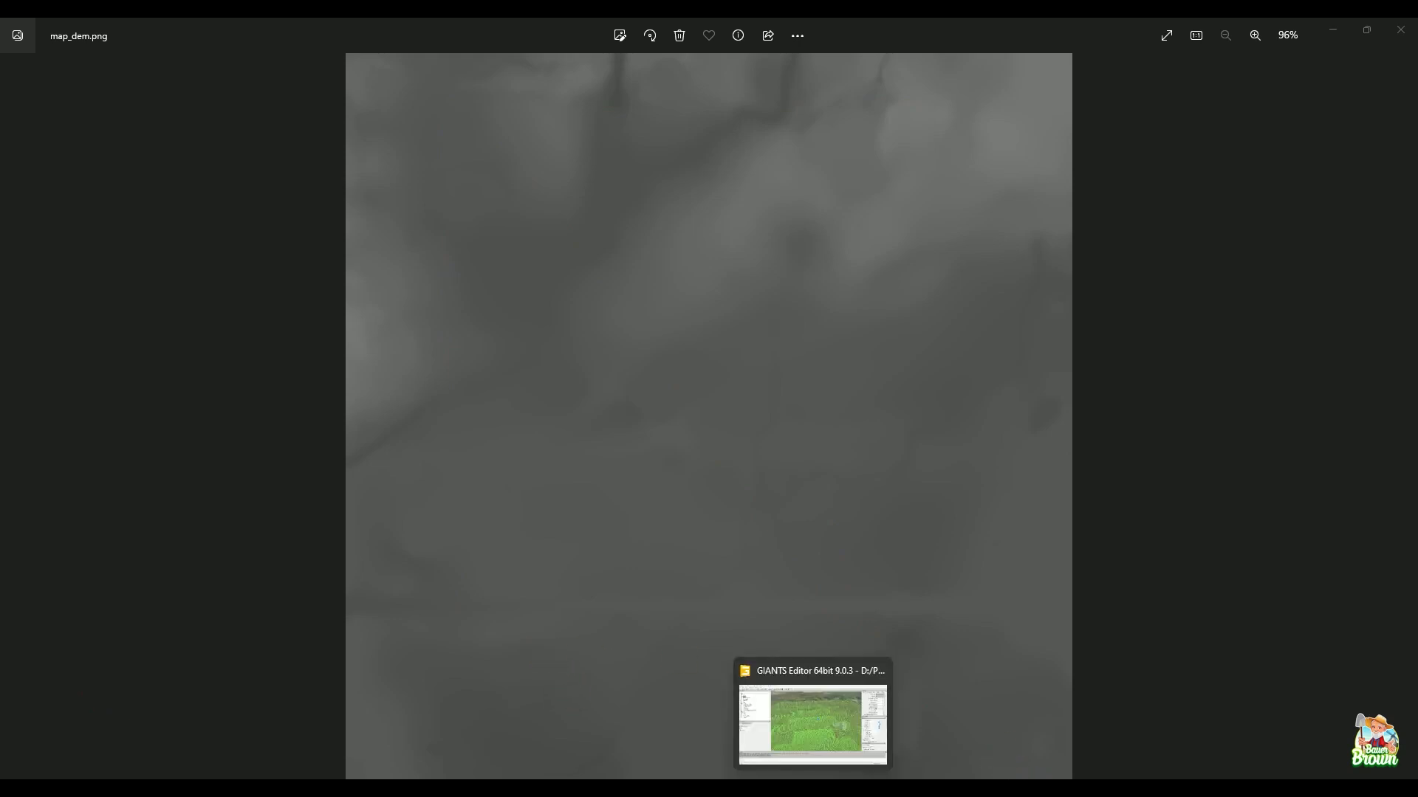
mouse_move(786, 344)
alt+middle_down()
mouse_move(738, 544)
mouse_move(738, 639)
alt+middle_up()
alt+middle_drag(751, 219, 830, 521)
alt+middle_drag(786, 244, 801, 335)
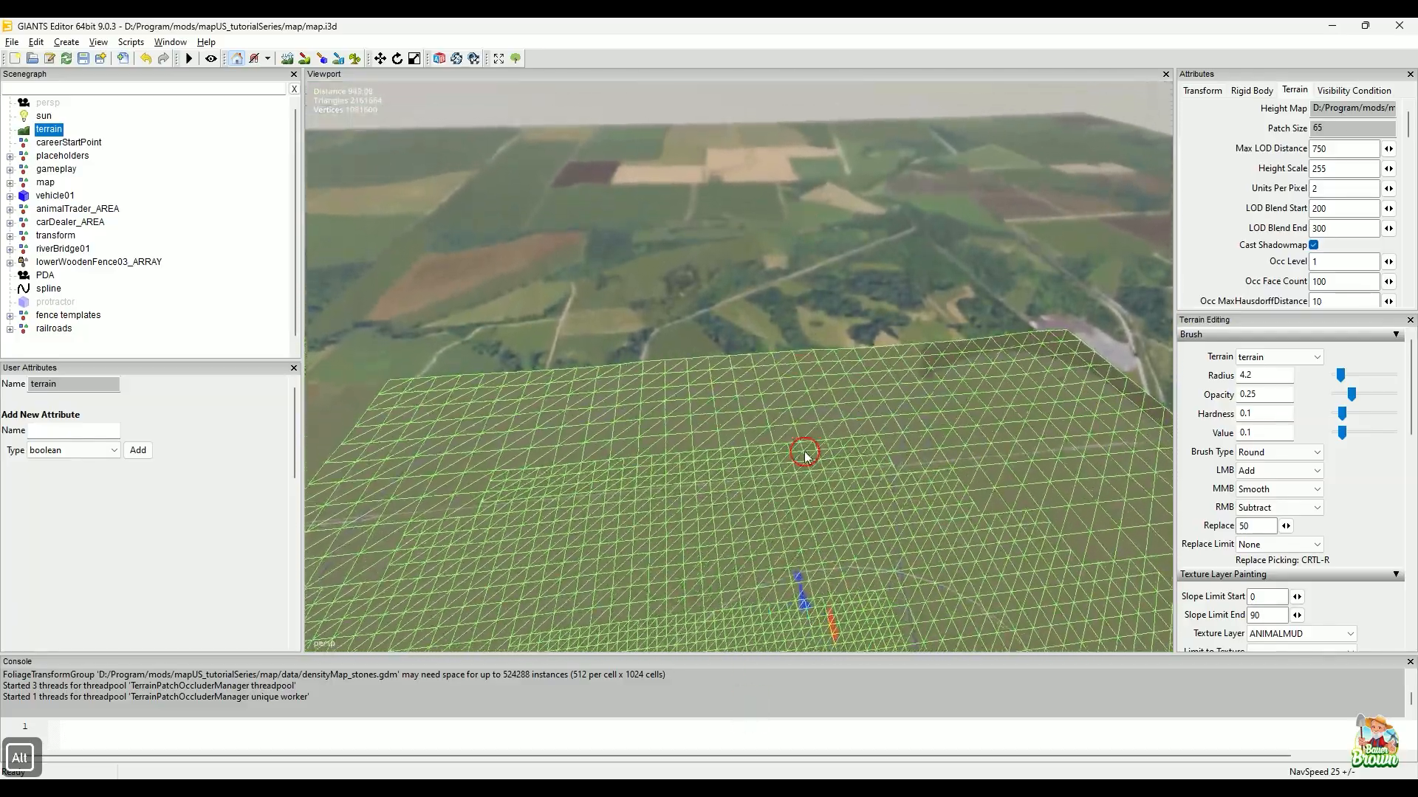
alt+drag(816, 254, 839, 370)
alt+right_drag(839, 370, 690, 414)
alt+drag(903, 319, 752, 453)
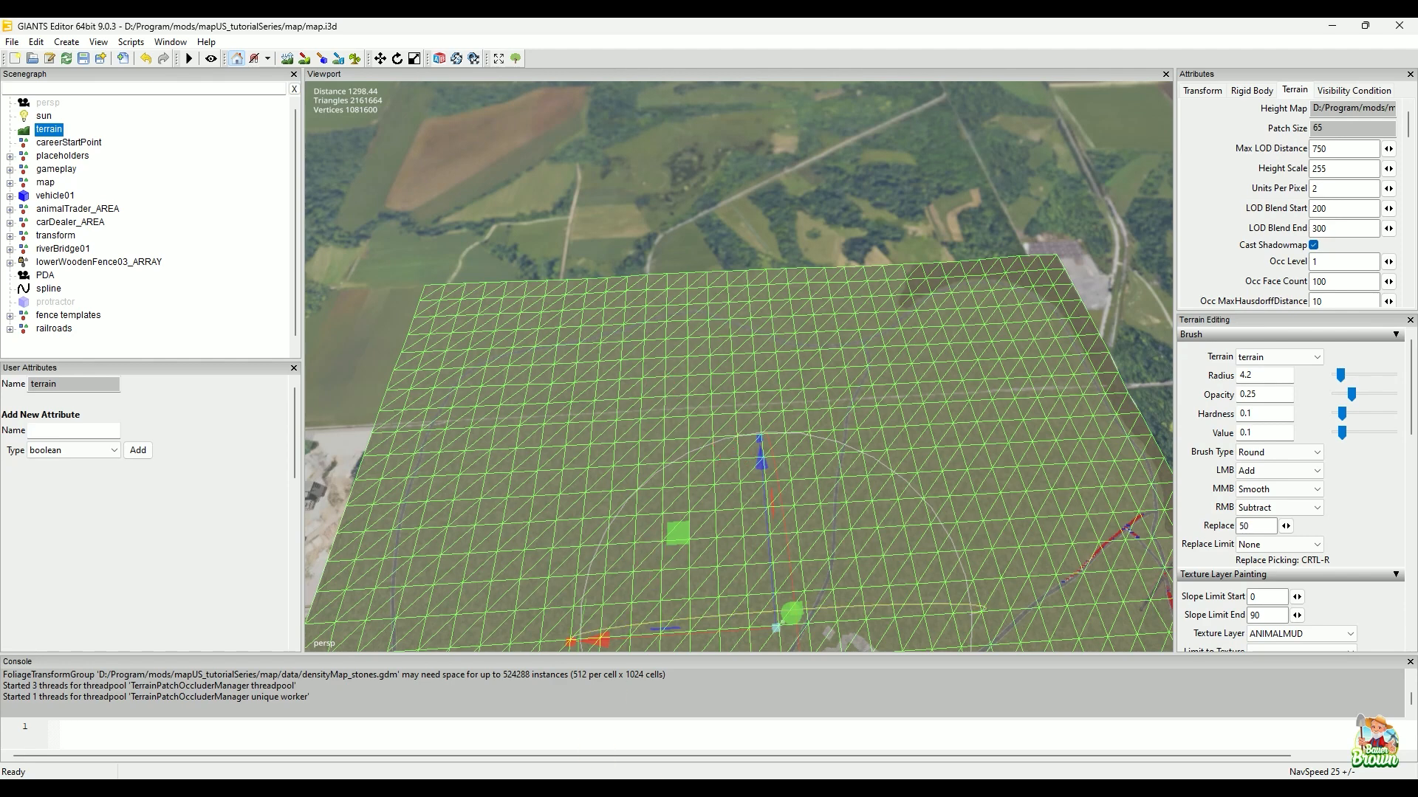
- Switch to File Explorer and locate the map_dem heightmap file in the map's data folder
click(654, 779)
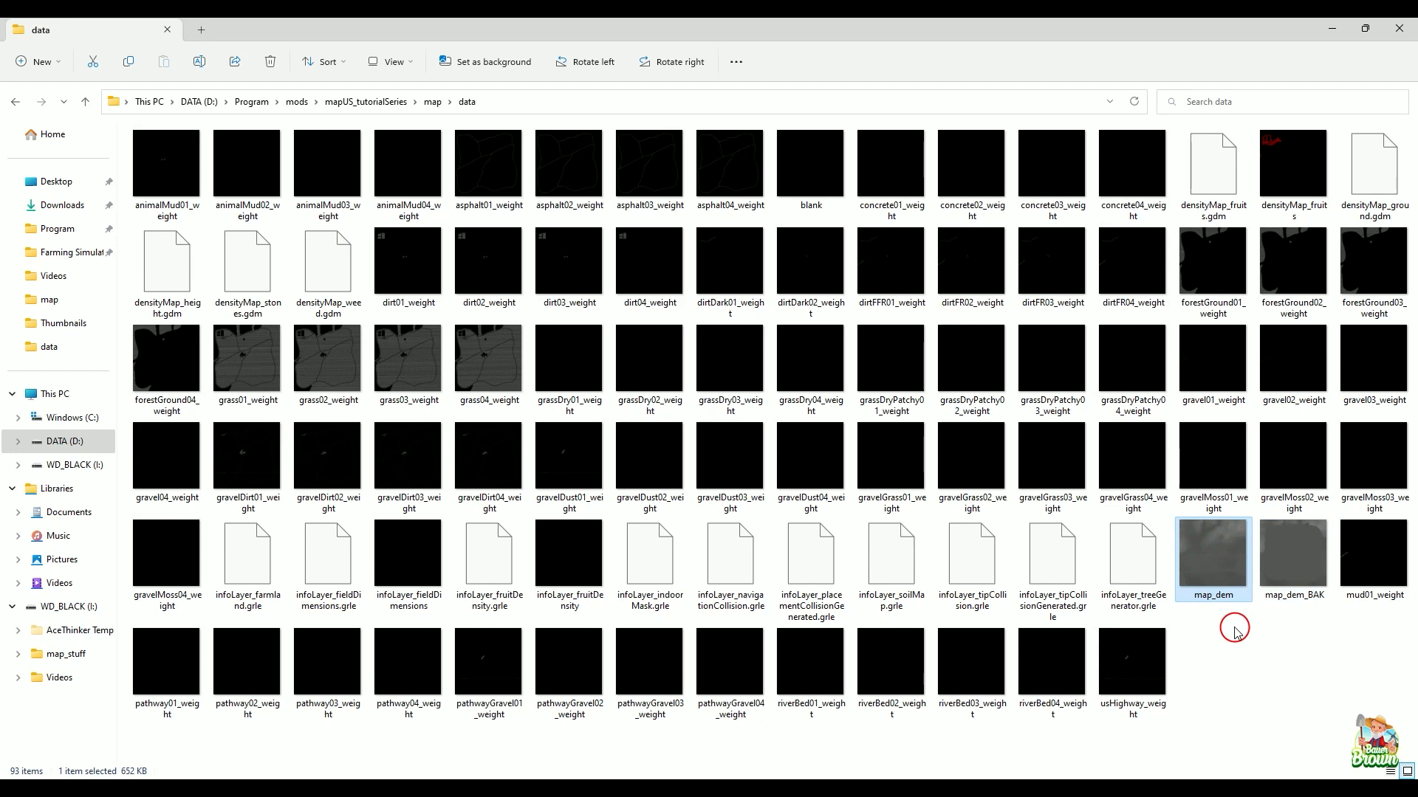
mouse_move(1241, 578)
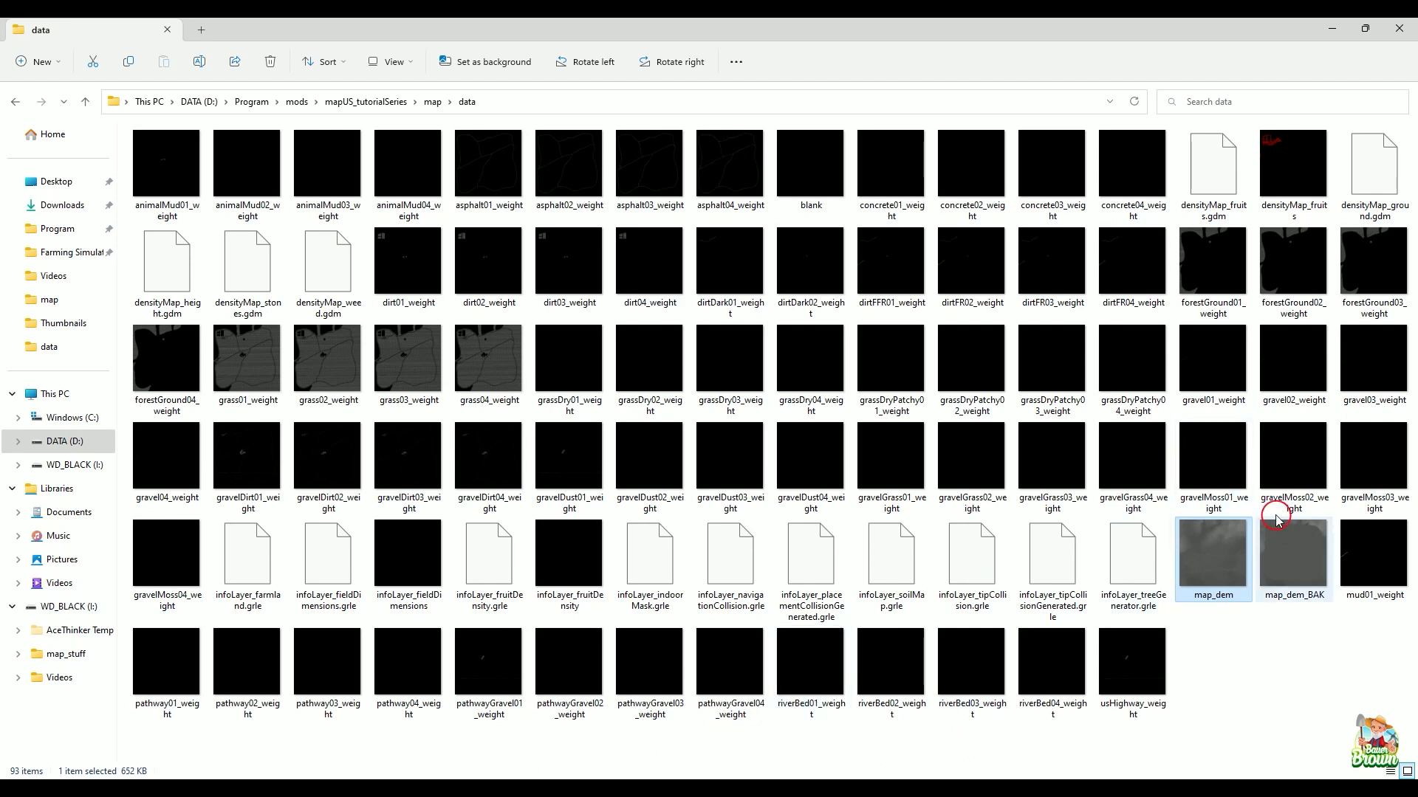
- Compare the pixel dimensions of the map_dem heightmap with those of a grassDry weight map
mouse_move(1226, 582)
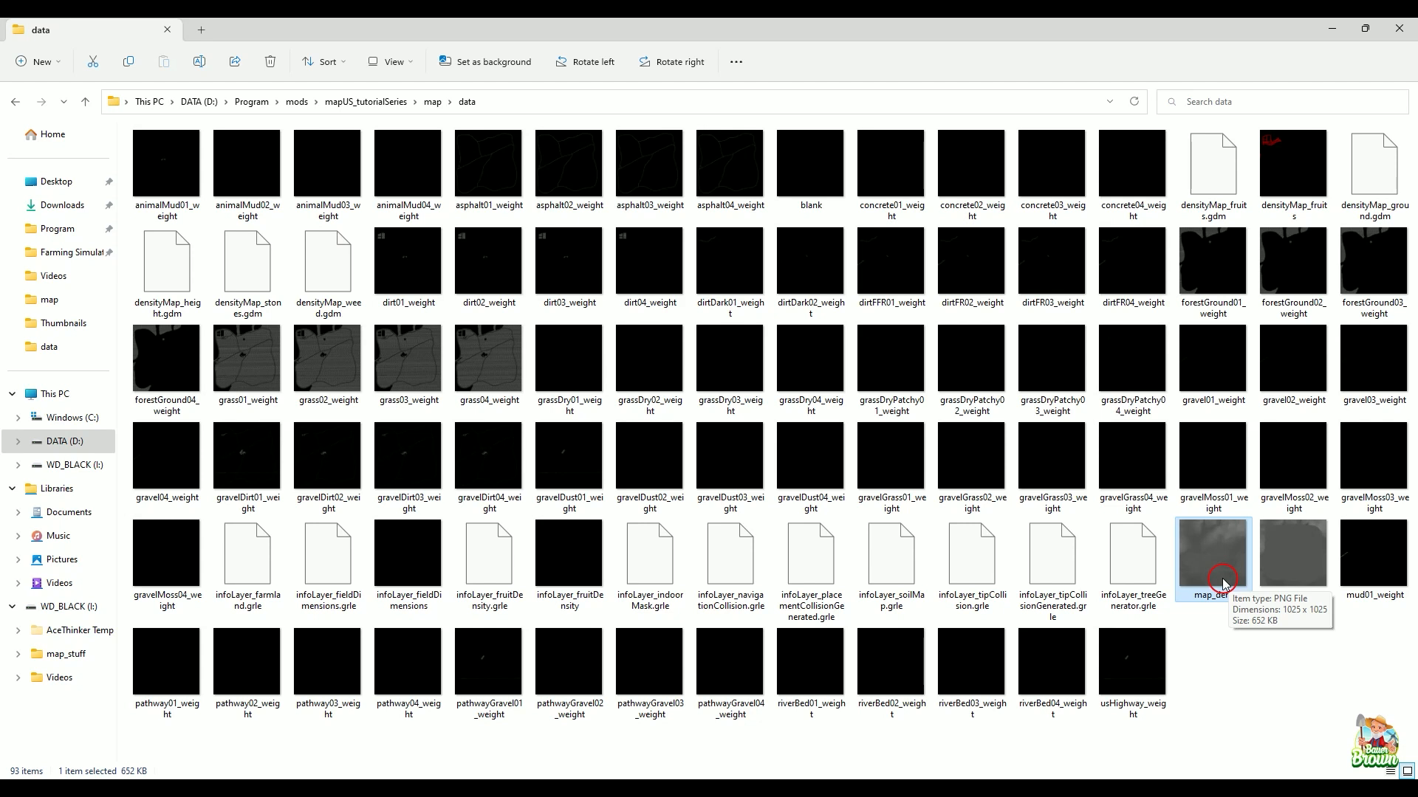
mouse_move(1004, 373)
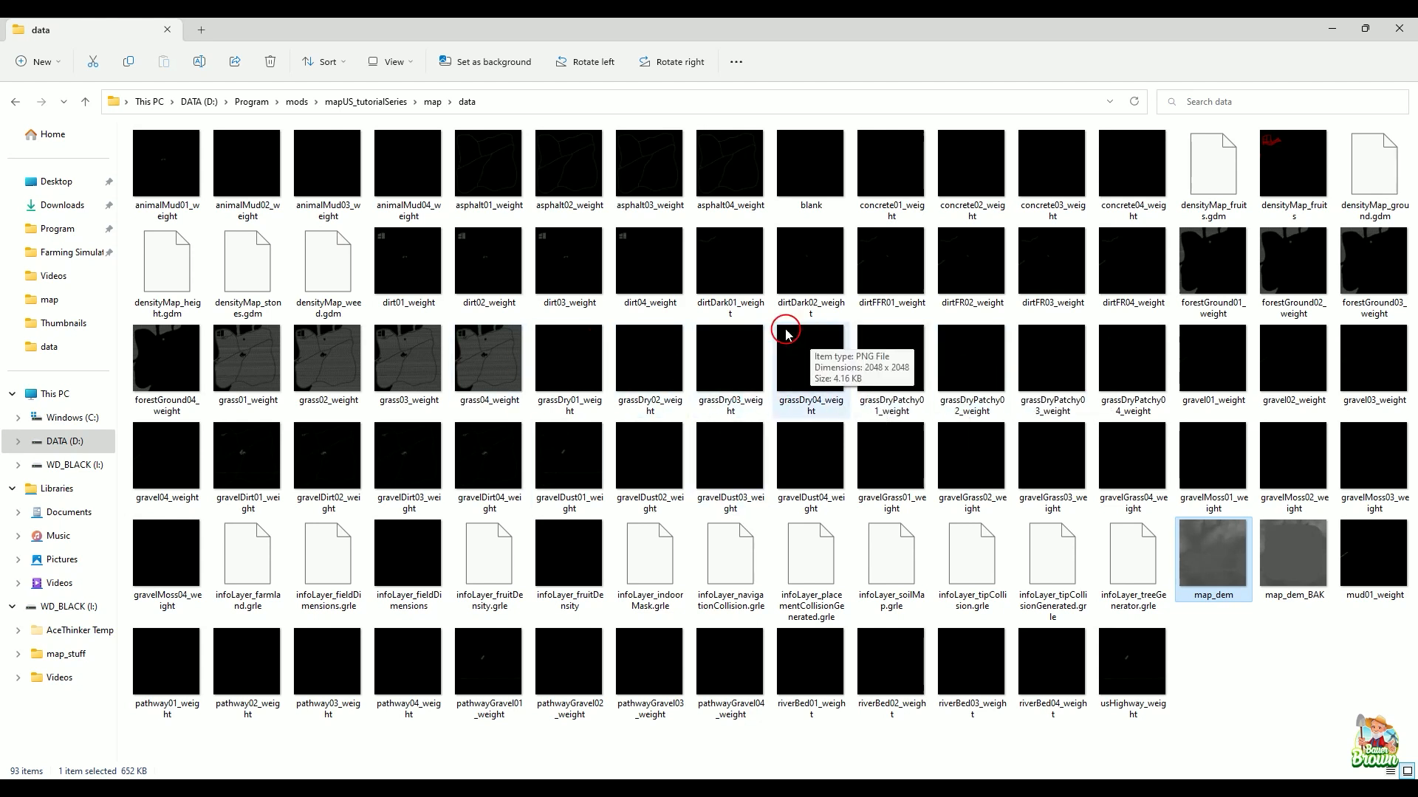
mouse_move(795, 370)
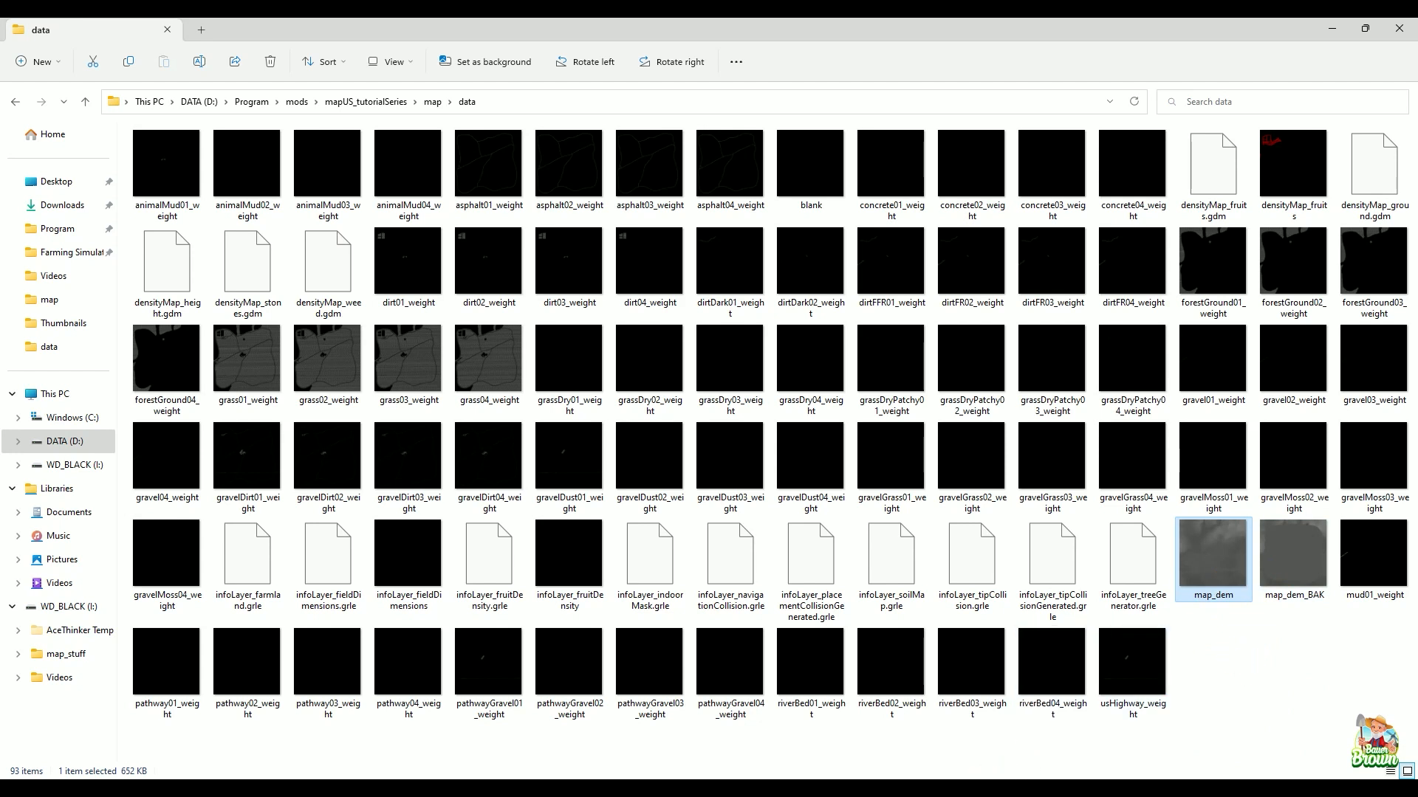
- Switch to GIANTS Editor and inspect the terrain mesh grid from the whole map down to a close-up of individual cells
key(alt+Tab)
alt+drag(699, 270, 711, 308)
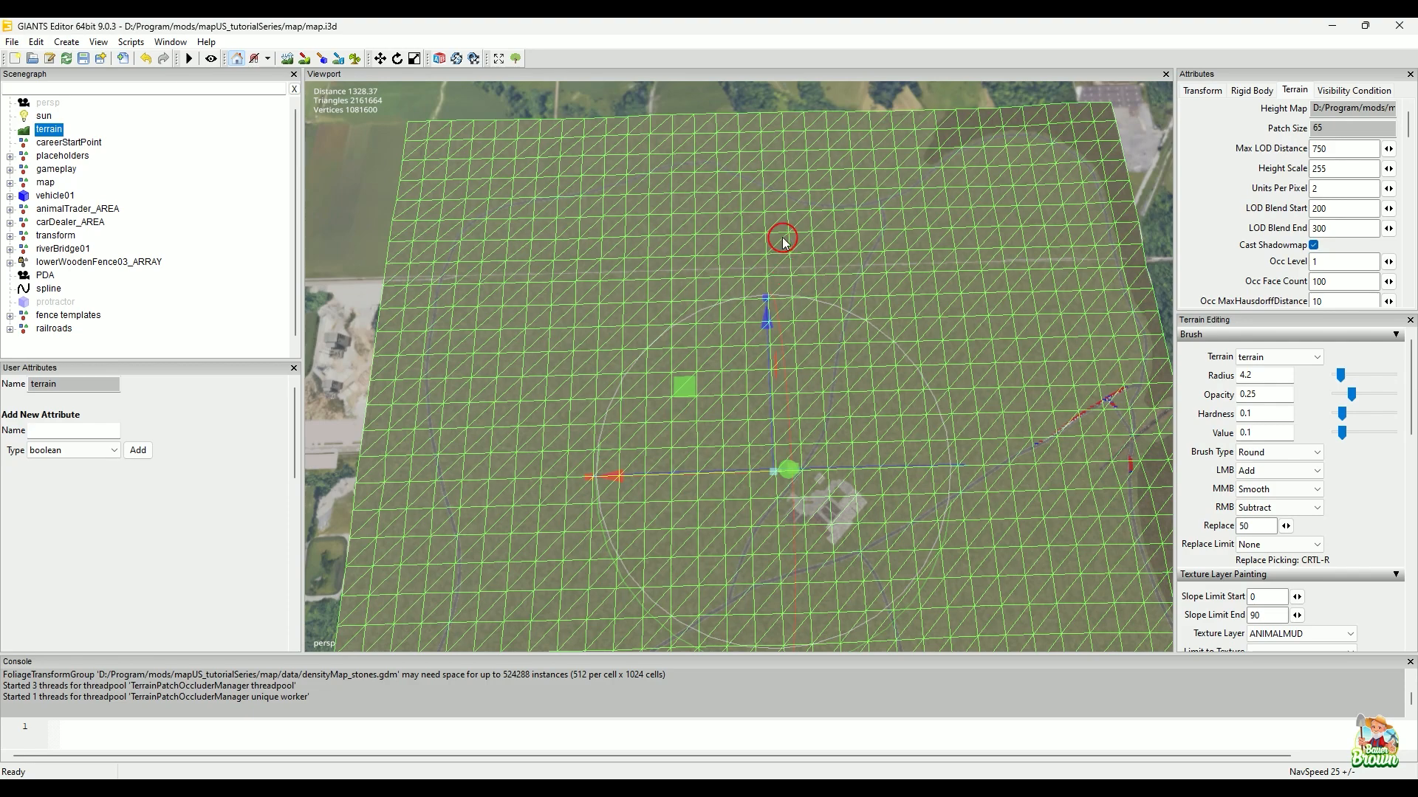
alt+drag(848, 402, 805, 439)
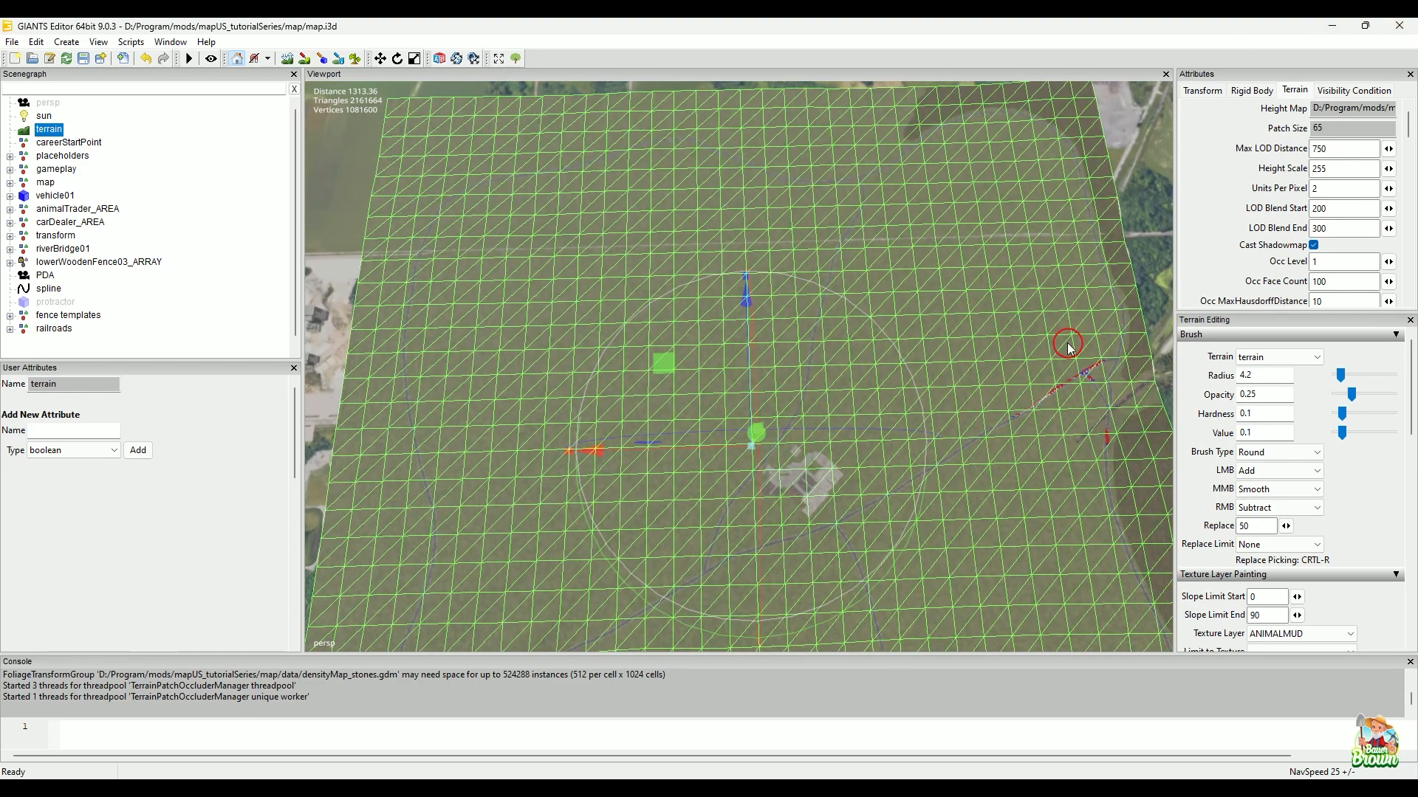
alt+drag(914, 489, 908, 433)
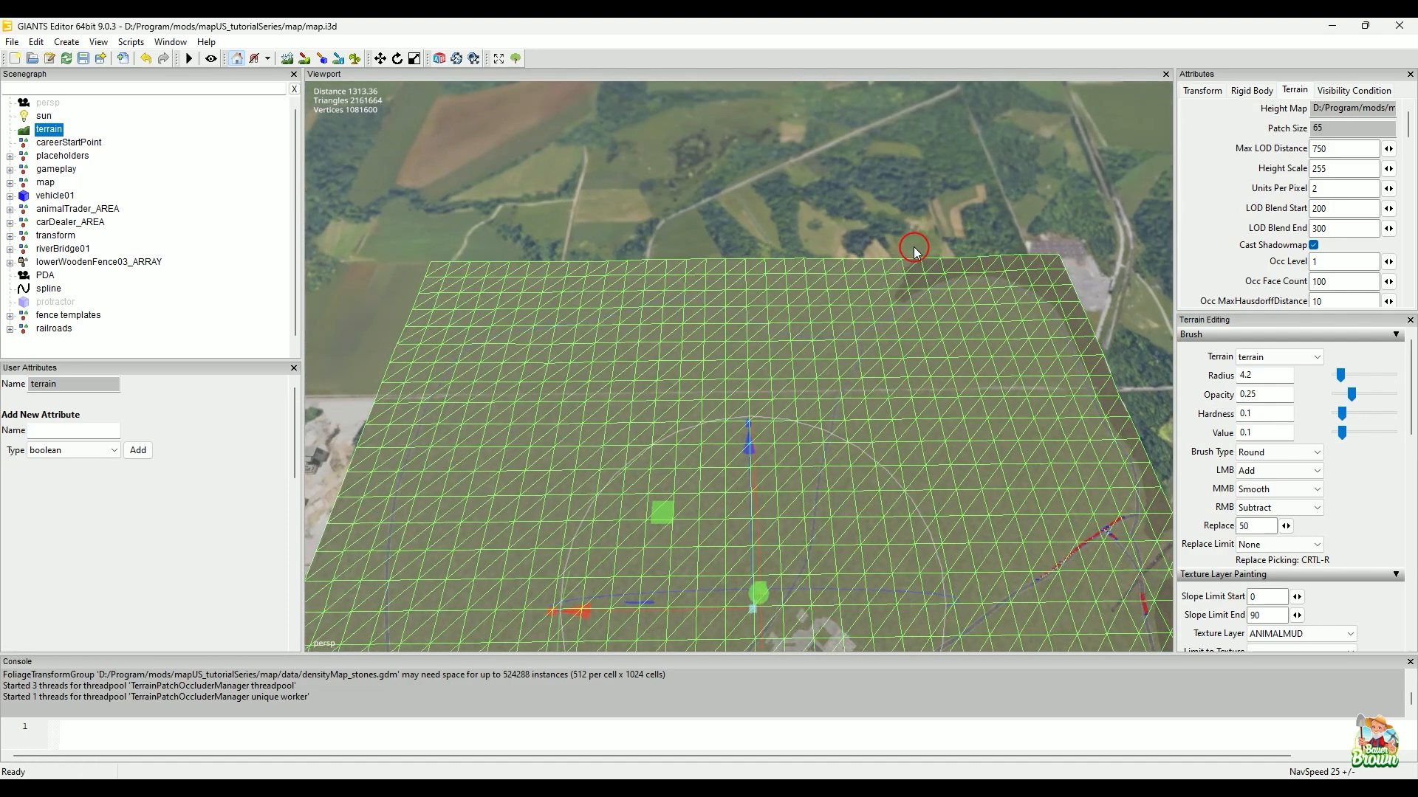
alt+drag(861, 229, 662, 452)
alt+right_drag(662, 451, 830, 447)
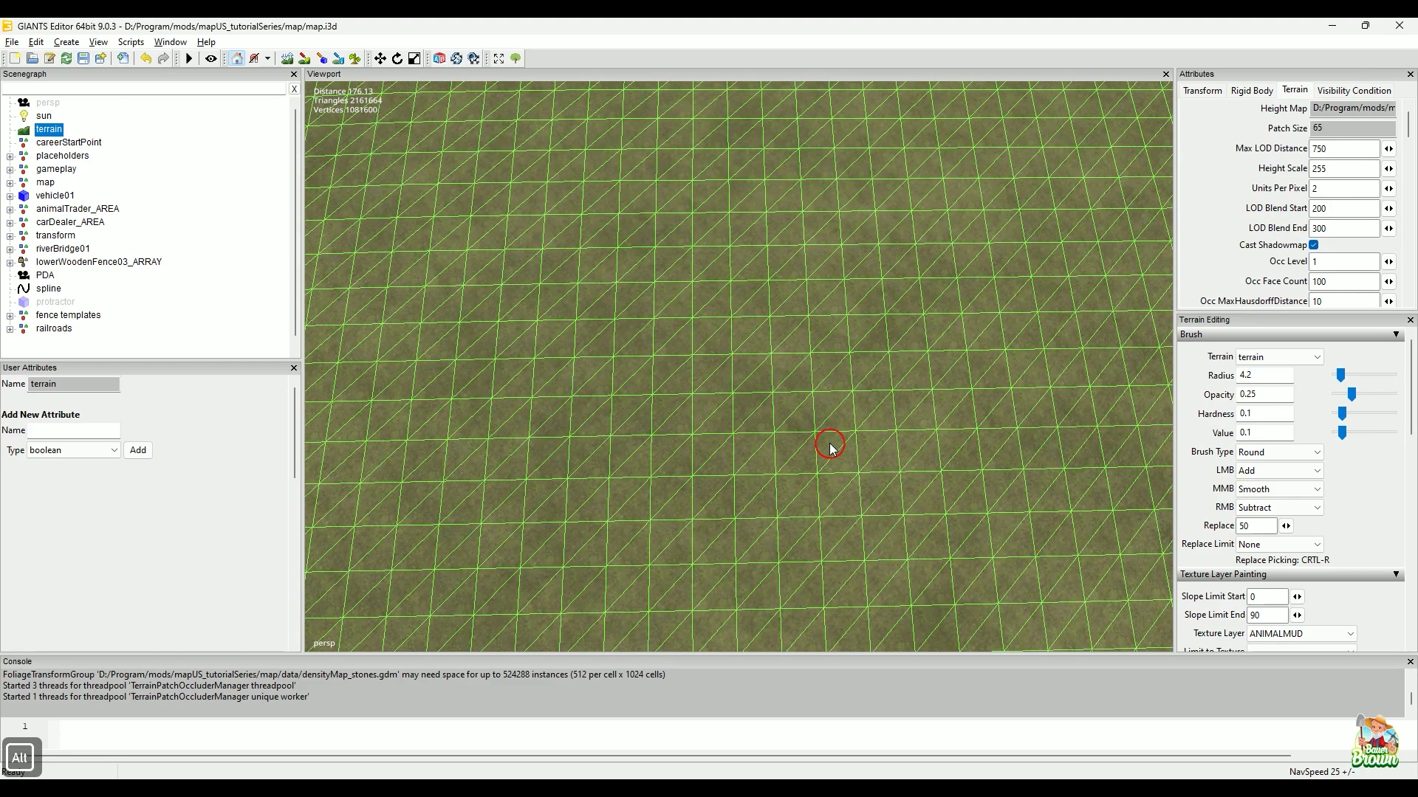
alt+middle_drag(830, 447, 804, 405)
alt+right_drag(778, 401, 814, 468)
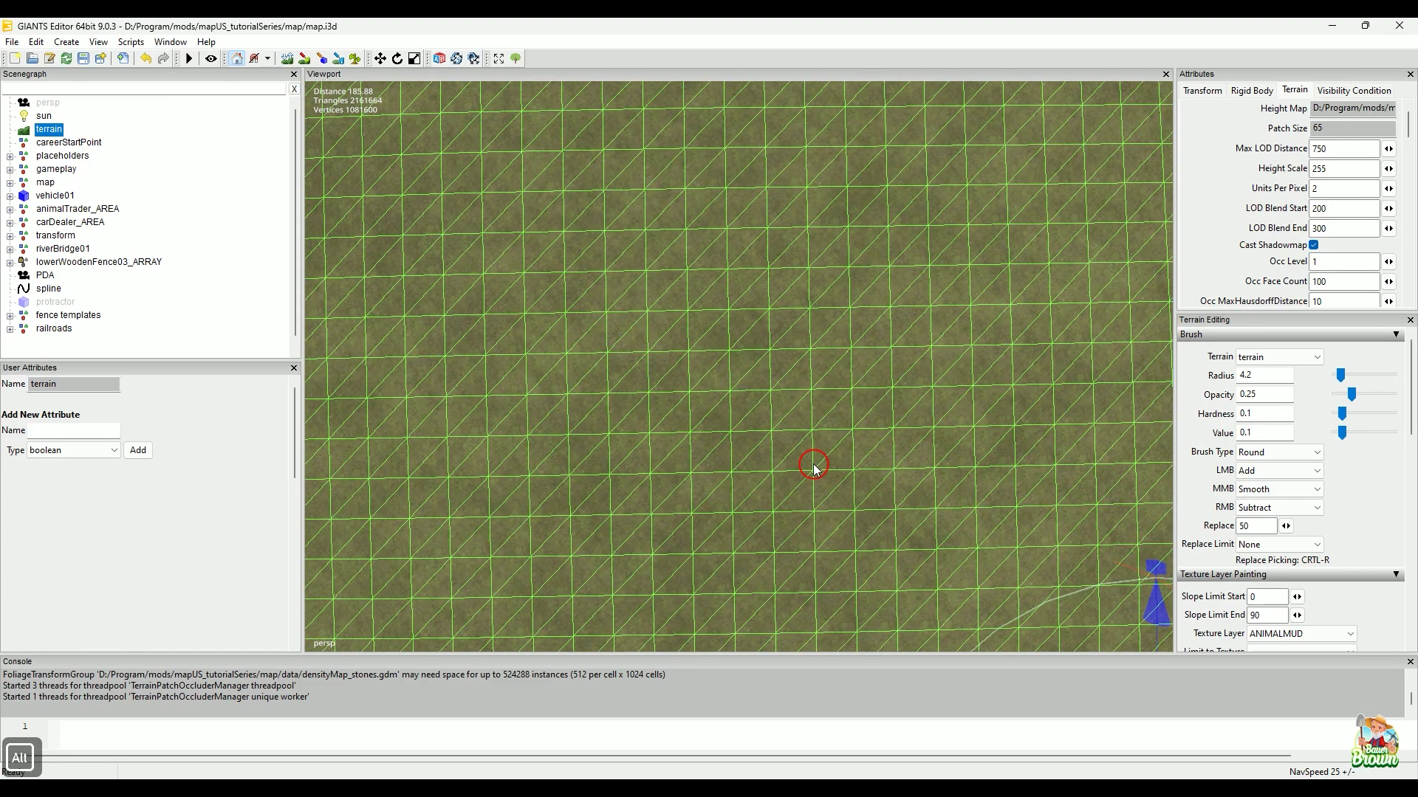
alt+drag(796, 454, 791, 454)
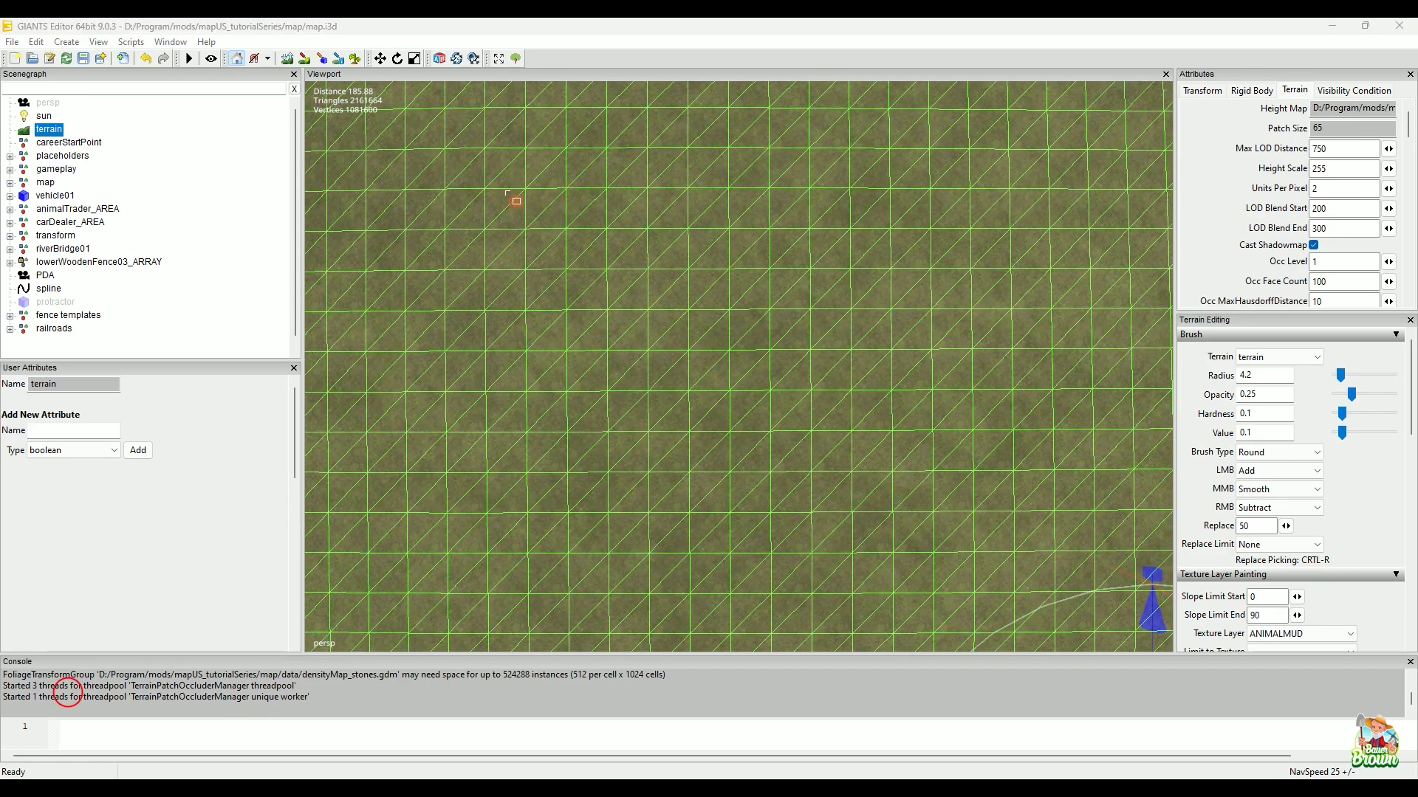
- Draw a red rectangle around a block of terrain grid cells and small freehand shapes beside it
drag(503, 201, 946, 604)
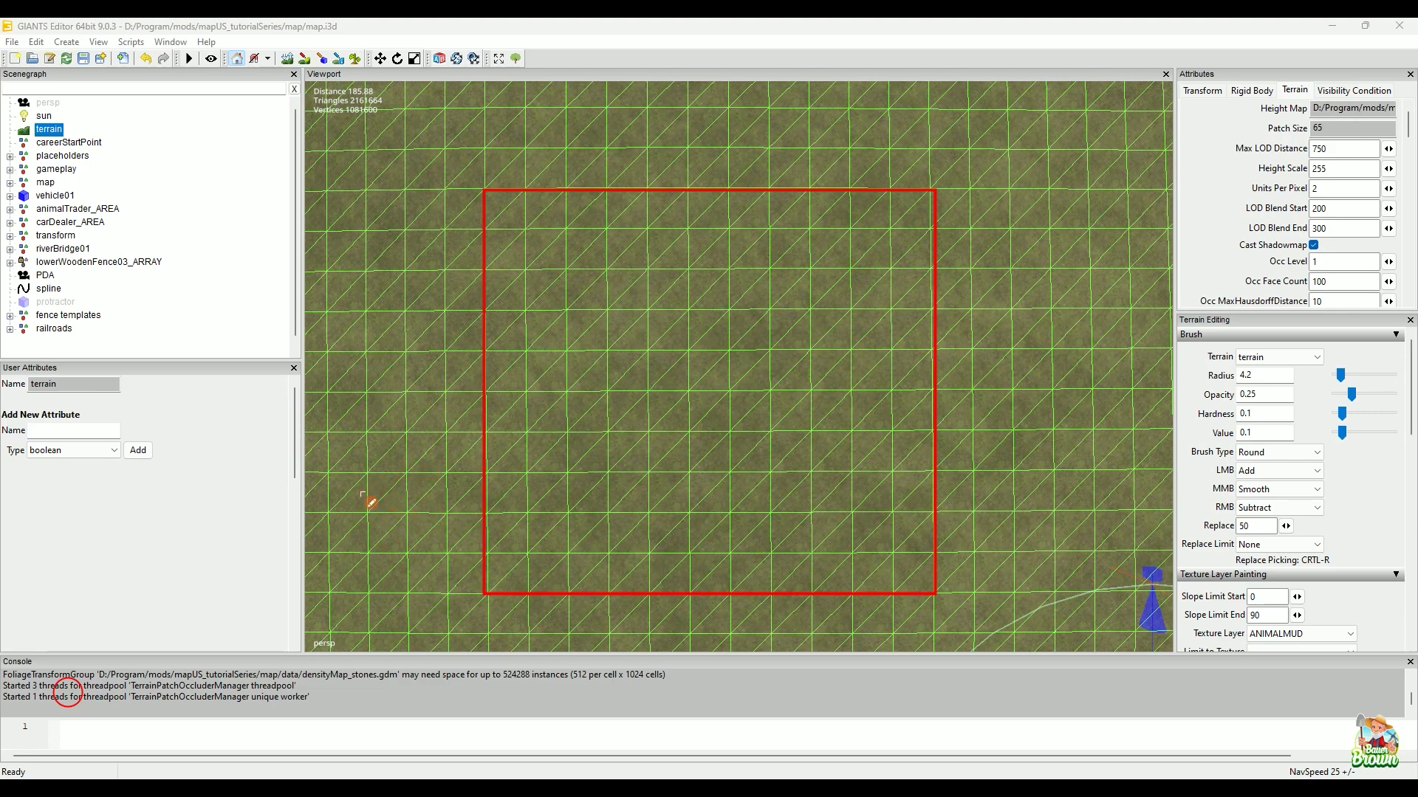
mouse_move(371, 471)
mouse_down()
mouse_move(359, 506)
mouse_move(410, 492)
mouse_move(367, 476)
mouse_up()
mouse_move(364, 385)
mouse_down()
mouse_move(357, 400)
mouse_move(374, 405)
mouse_move(367, 387)
mouse_move(358, 402)
mouse_move(373, 346)
mouse_up()
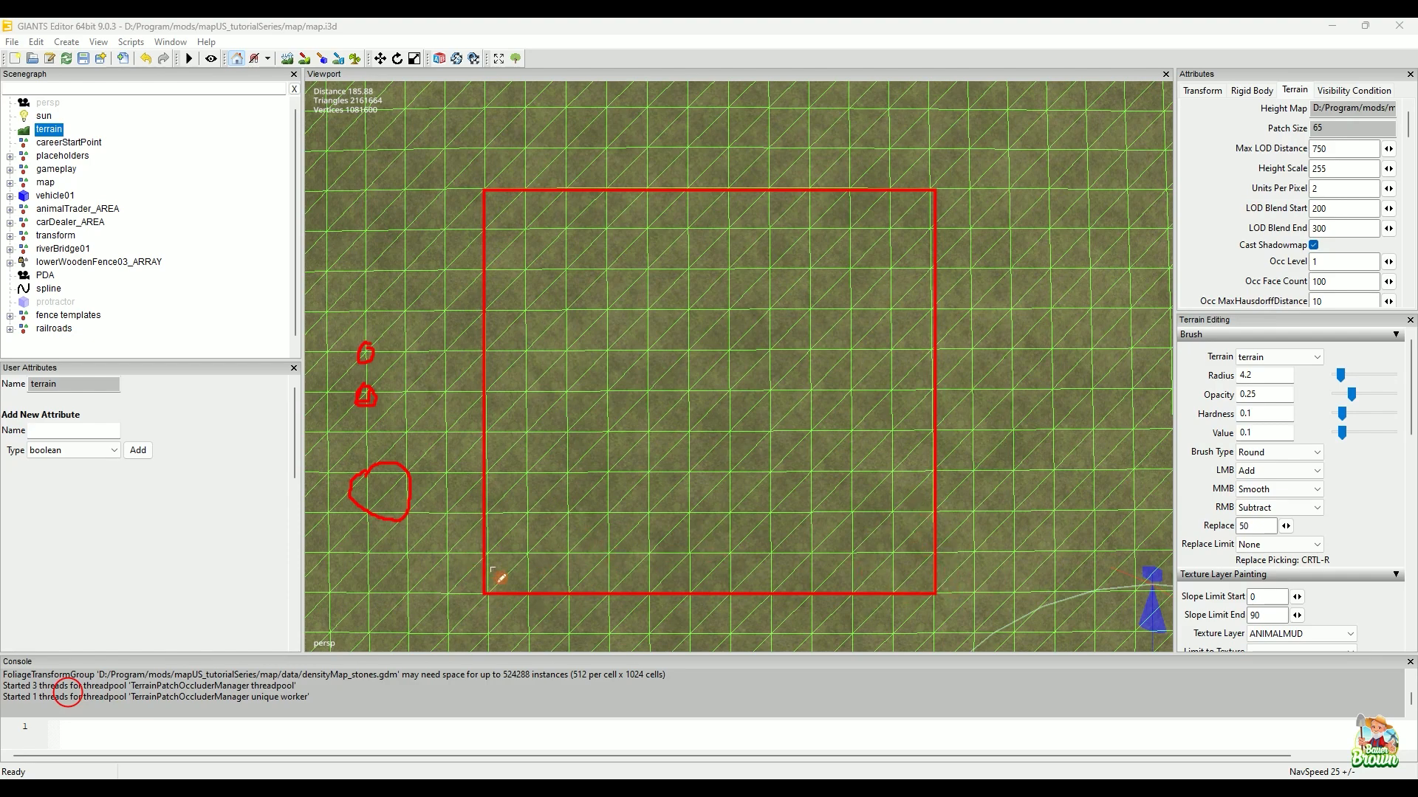
- Mark the cells along the rectangle's lower edge, draw guide lines along two sides and across it, and clear the drawing
drag(508, 569, 717, 582)
drag(755, 574, 875, 577)
drag(917, 570, 926, 582)
drag(504, 606, 916, 607)
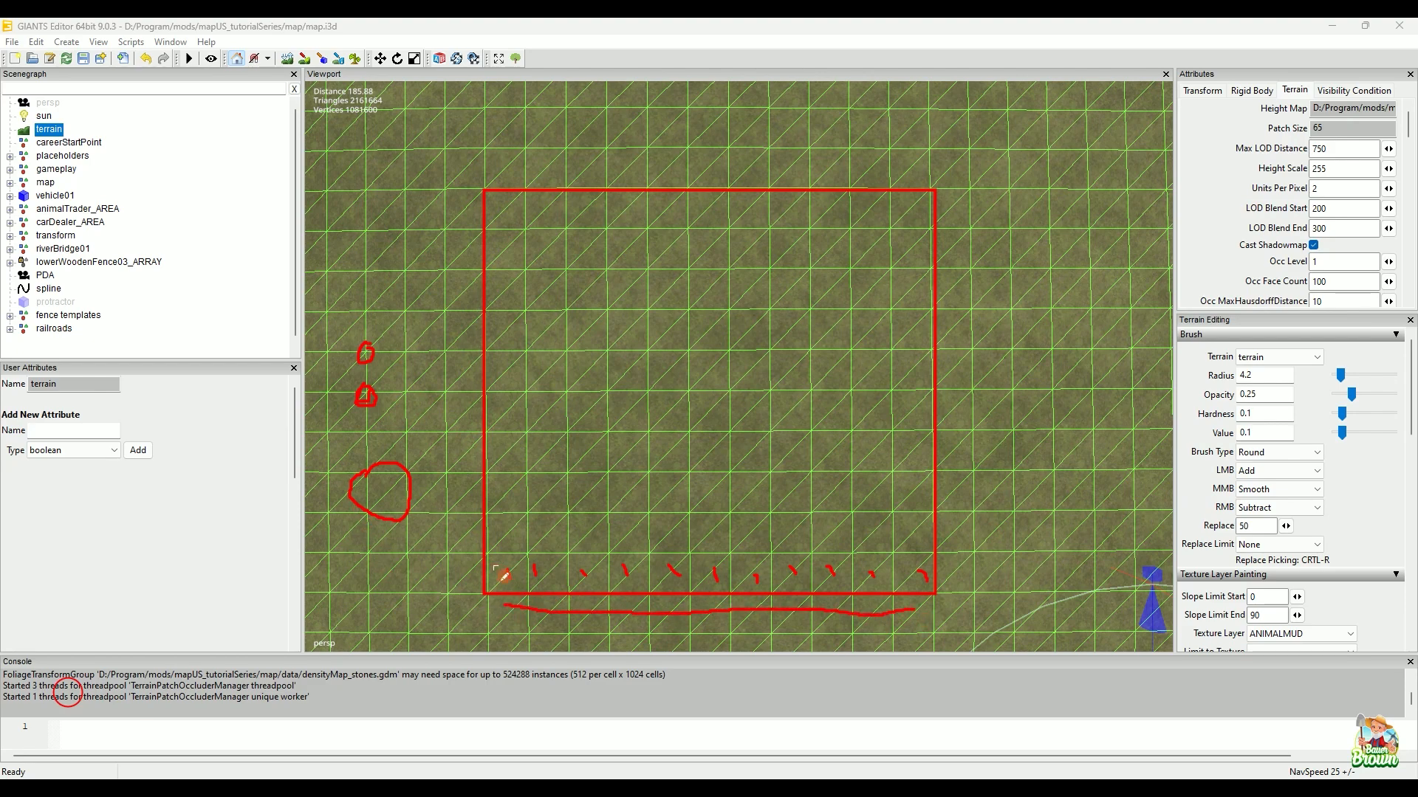
mouse_move(460, 576)
mouse_down()
mouse_move(443, 206)
mouse_move(430, 206)
mouse_move(447, 190)
mouse_up()
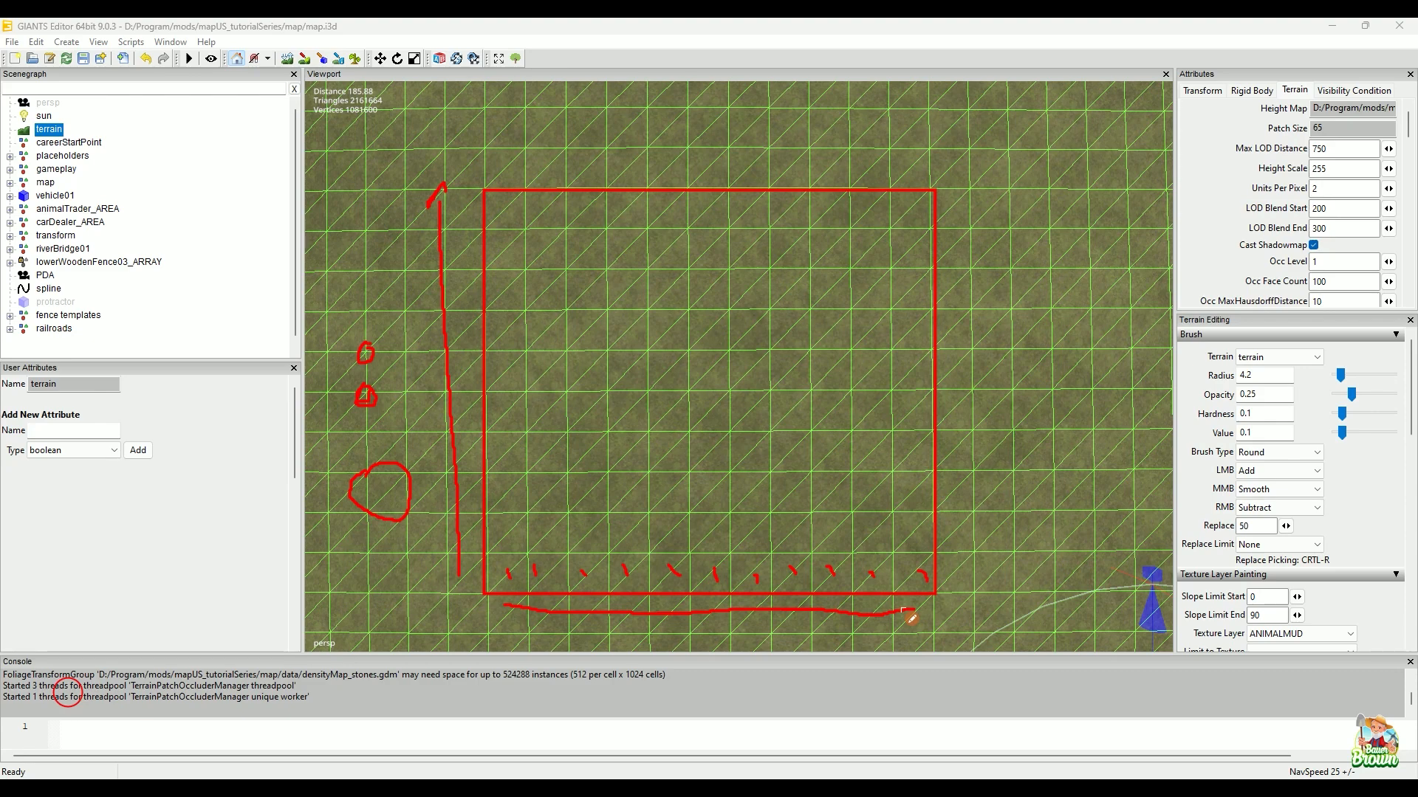
drag(911, 608, 922, 610)
mouse_move(491, 506)
mouse_down()
mouse_move(485, 523)
mouse_move(935, 518)
mouse_up()
key(Escape)
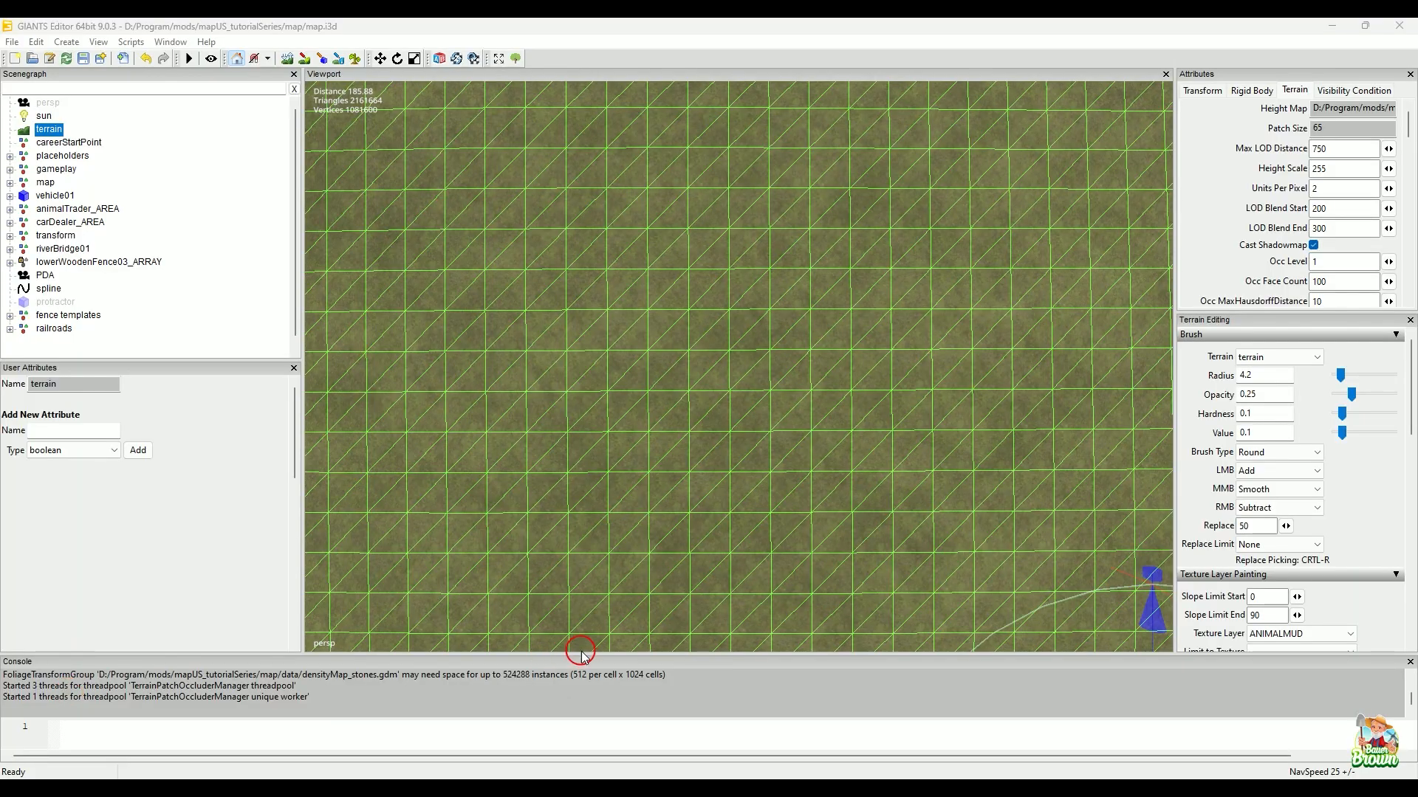
- Examine how the terrain wireframe's density changes between patches from the close-up cells out to the map's corner
alt+scroll(577, 465, down, 2)
mouse_move(577, 466)
alt+mouse_down()
mouse_move(737, 452)
mouse_move(771, 310)
mouse_move(753, 335)
mouse_move(848, 464)
mouse_move(833, 414)
alt+mouse_up()
alt+middle_drag(756, 326, 781, 480)
mouse_move(795, 241)
alt+middle_down()
mouse_move(819, 540)
mouse_move(788, 319)
mouse_move(797, 551)
alt+middle_up()
alt+middle_drag(780, 347, 784, 598)
alt+drag(849, 332, 934, 395)
alt+middle_drag(804, 231, 866, 509)
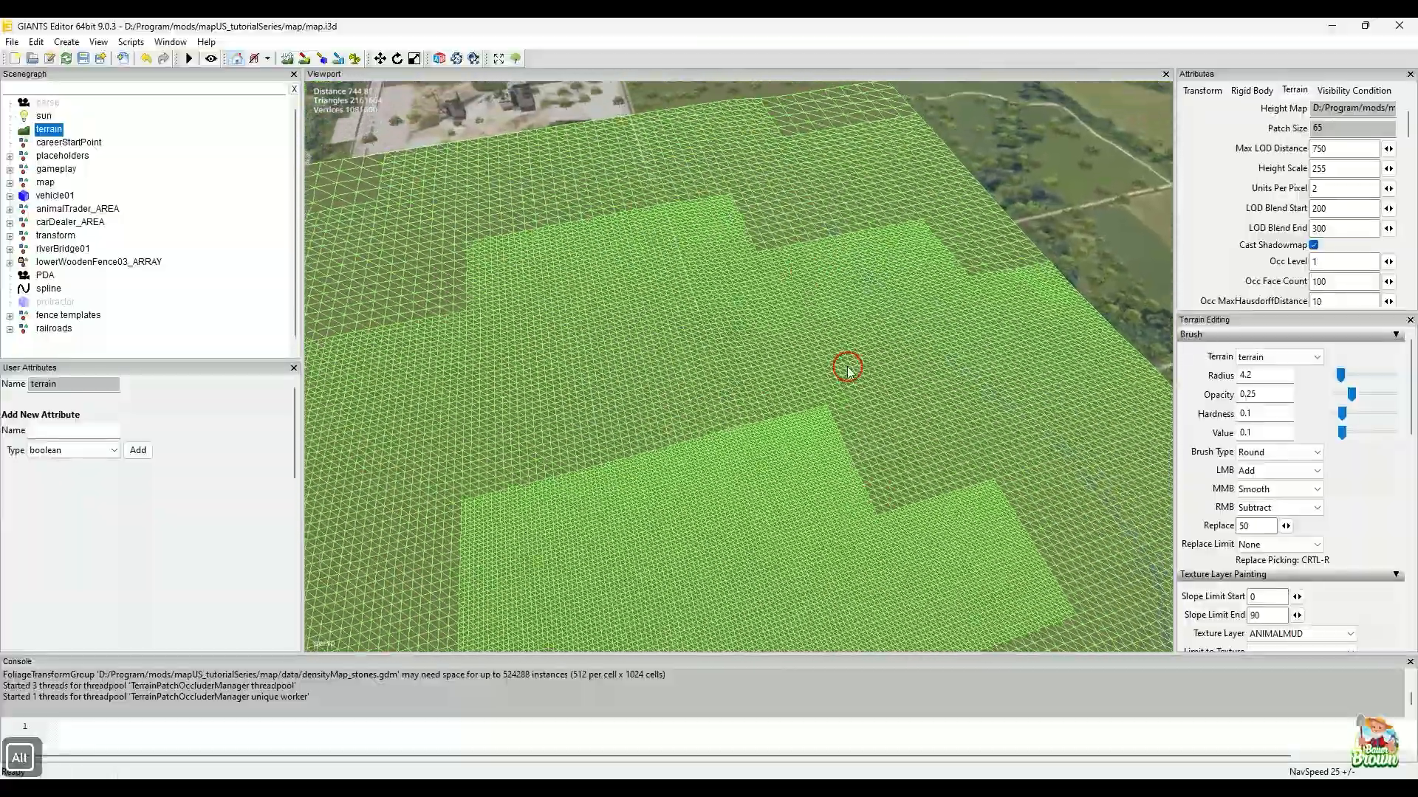
alt+middle_drag(810, 265, 839, 579)
alt+middle_drag(637, 332, 669, 473)
alt+drag(864, 362, 655, 332)
alt+middle_drag(646, 291, 755, 450)
mouse_move(761, 284)
alt+mouse_down()
mouse_move(663, 263)
mouse_move(642, 240)
alt+mouse_up()
alt+middle_drag(774, 310, 865, 393)
alt+drag(673, 321, 595, 303)
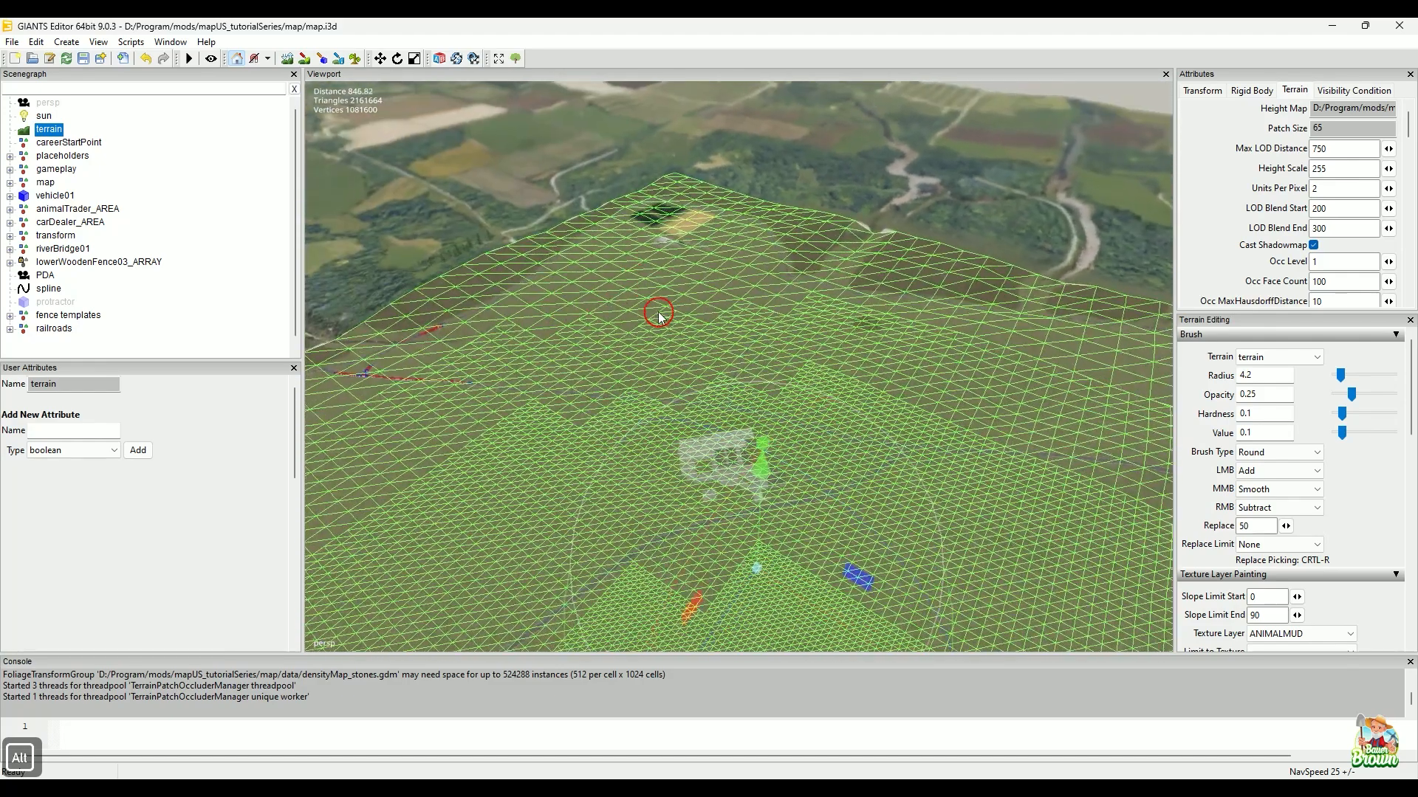
- Inspect the coarser wireframe along the river side of the terrain, beyond the fields and paved farmyard
alt+middle_drag(639, 285, 702, 394)
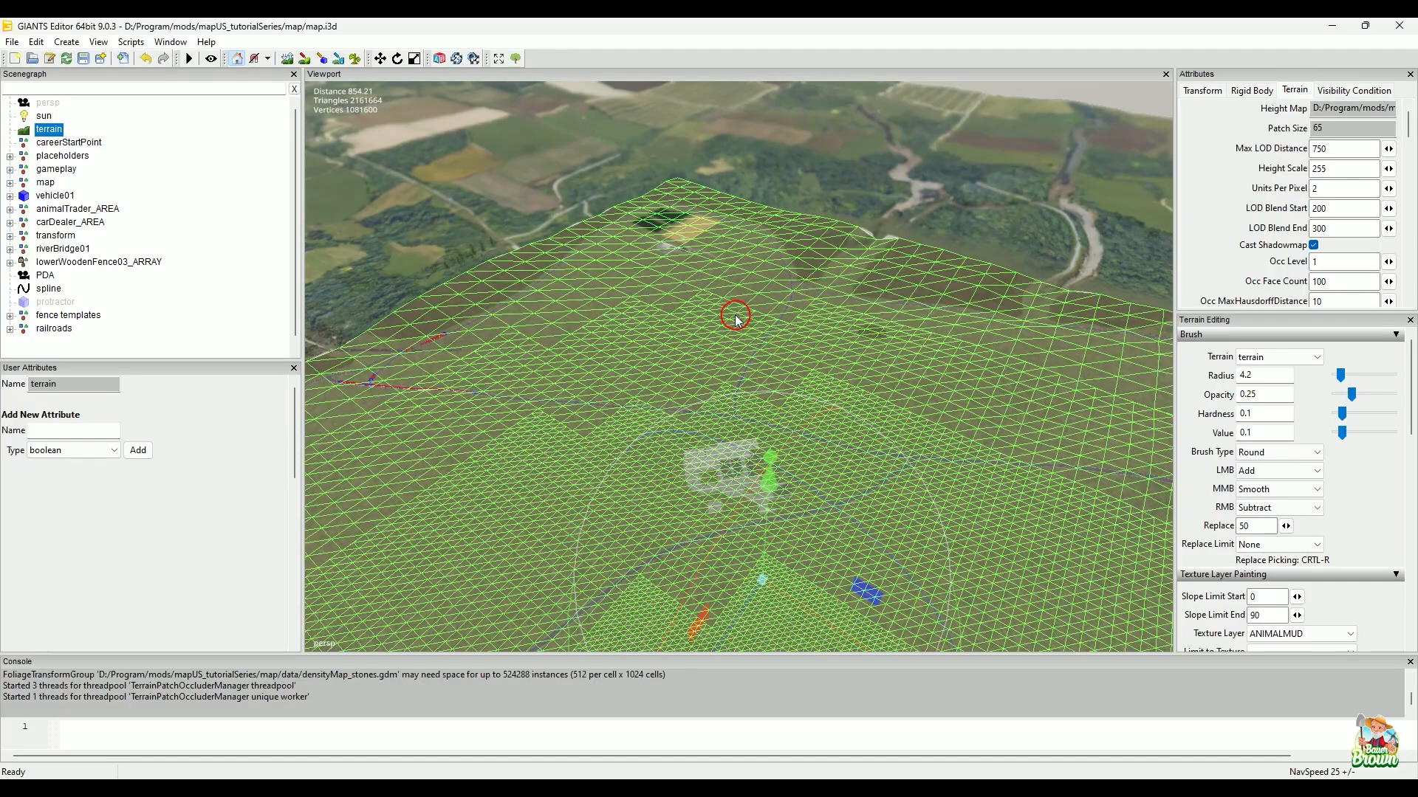
alt+drag(674, 263, 885, 433)
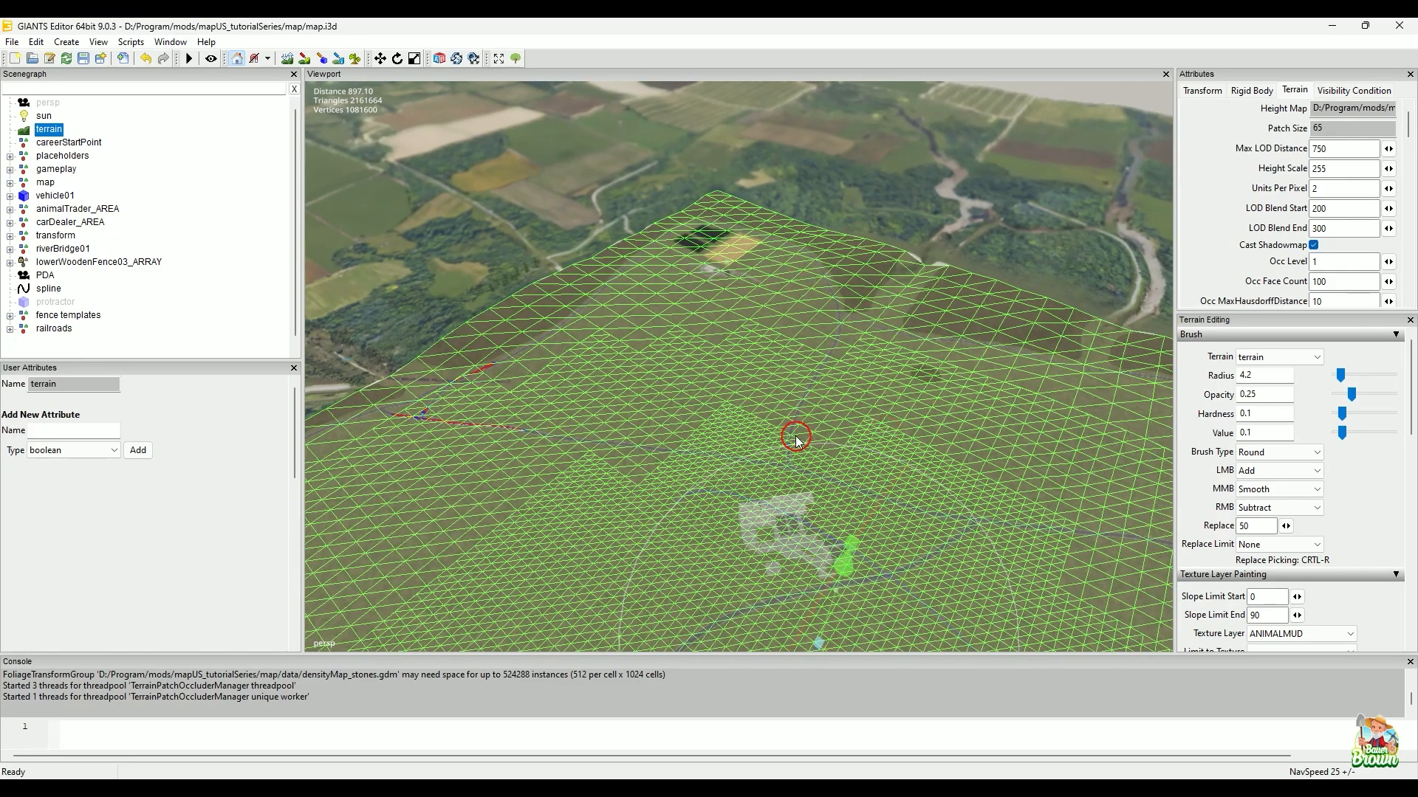
alt+drag(735, 446, 753, 421)
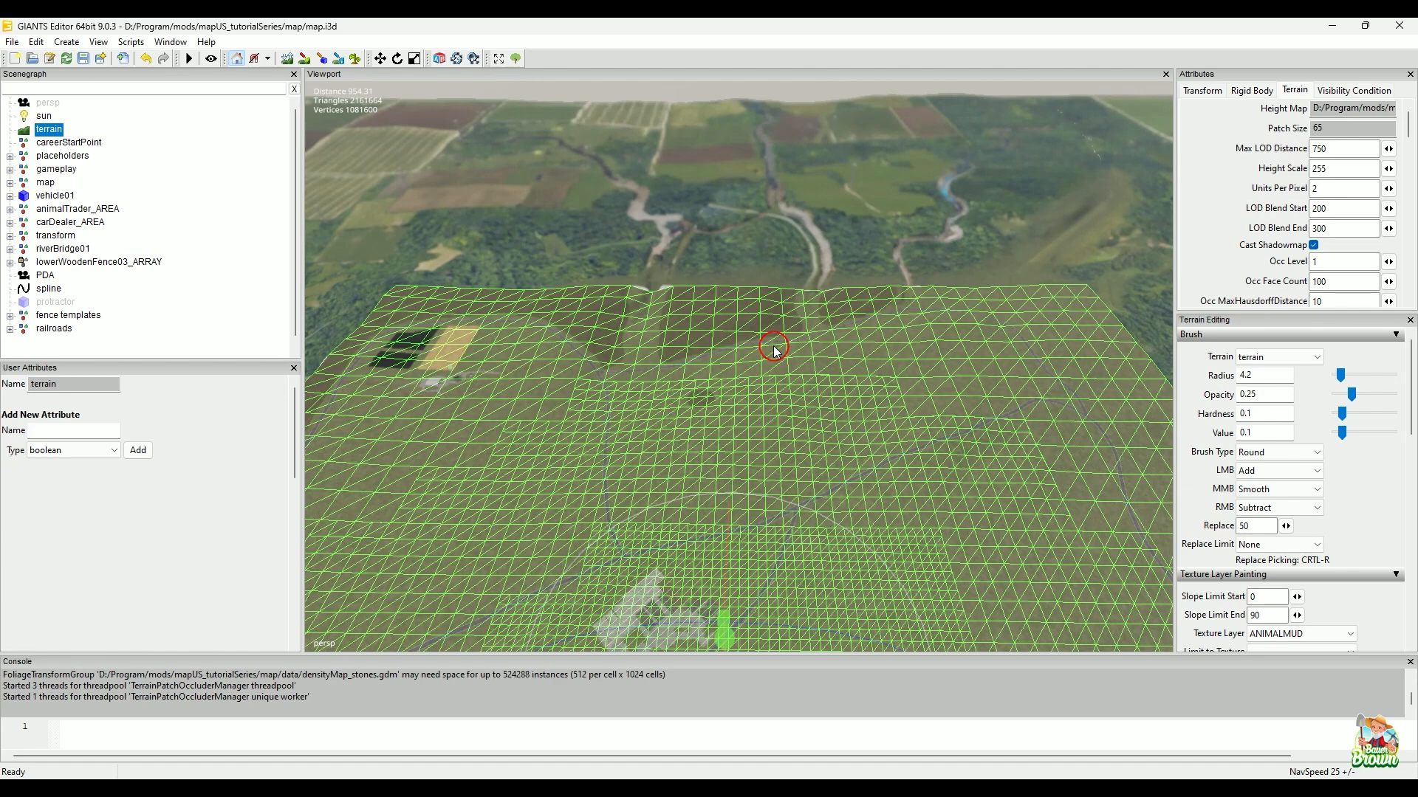
mouse_move(680, 263)
alt+middle_down()
mouse_move(699, 628)
mouse_move(683, 458)
alt+middle_up()
alt+drag(659, 242, 675, 296)
alt+right_drag(863, 314, 844, 453)
mouse_move(853, 395)
alt+mouse_down()
mouse_move(844, 375)
mouse_move(848, 387)
alt+mouse_up()
alt+right_drag(841, 365, 831, 359)
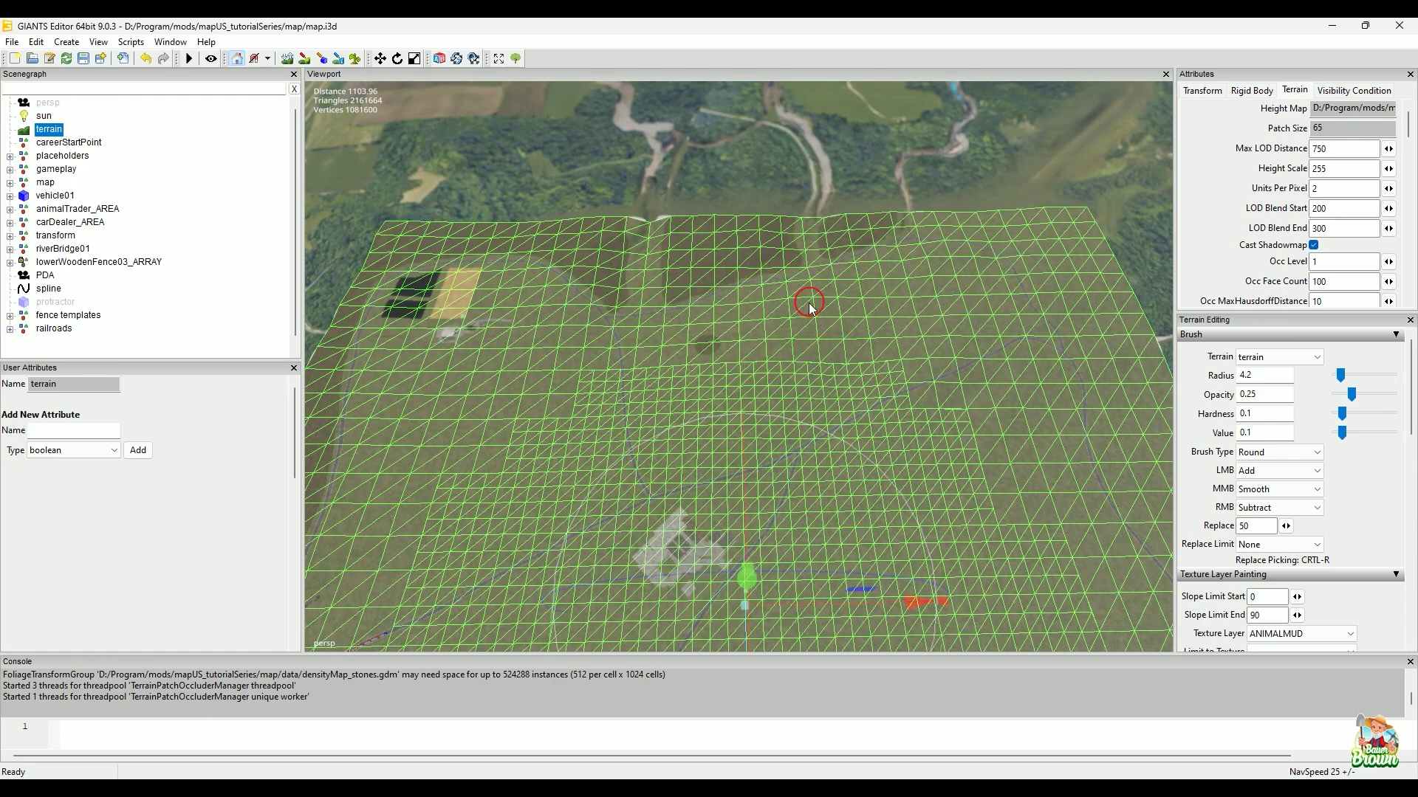
- Deselect the terrain and view the map surface without its wireframe overlay
alt+drag(760, 441, 757, 310)
click(719, 174)
alt+drag(770, 201, 813, 357)
alt+drag(621, 461, 991, 341)
alt+right_drag(990, 338, 883, 513)
alt+right_drag(820, 565, 1006, 377)
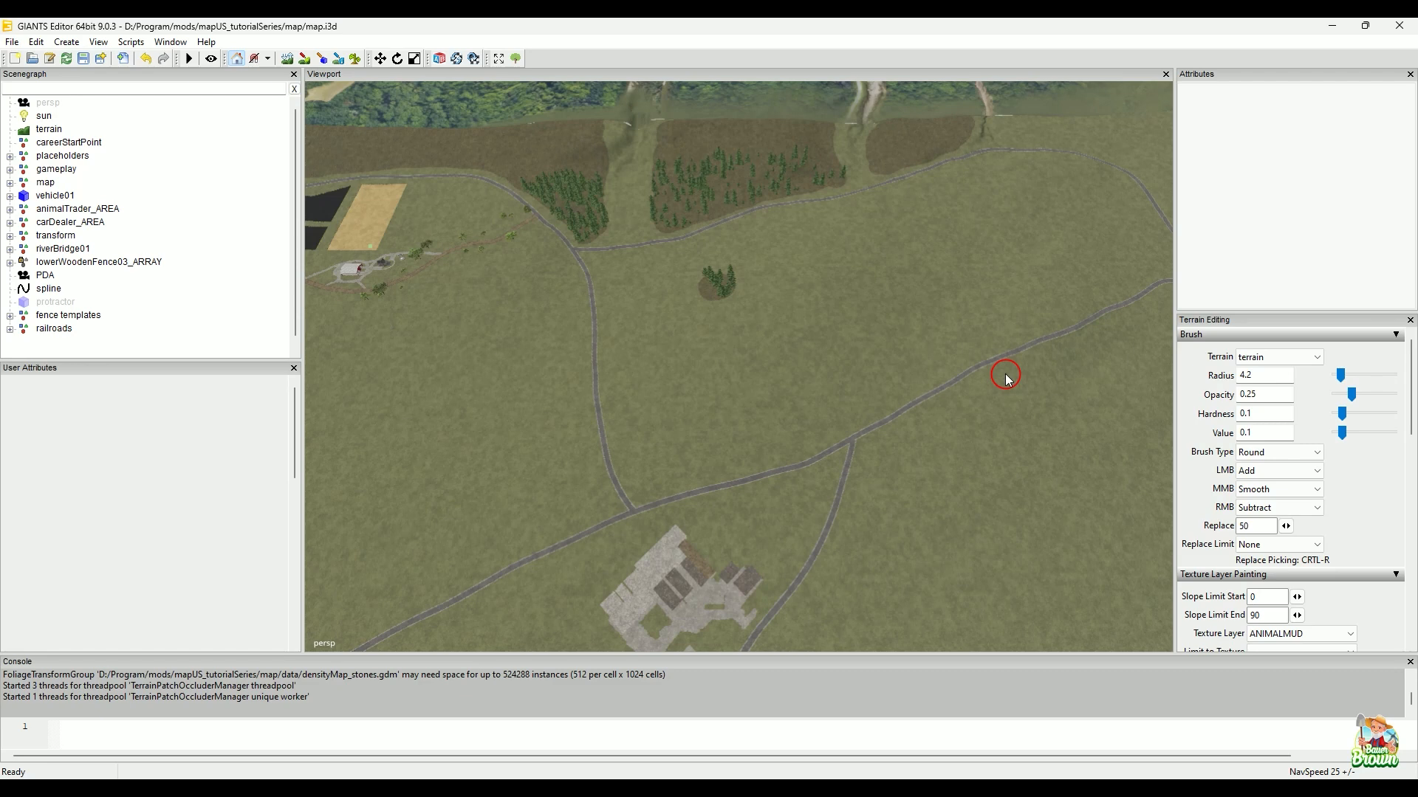
- Examine the ground around the paved farmyard and the road junctions near the map's centre
alt+middle_drag(919, 516, 935, 247)
alt+right_drag(938, 298, 791, 437)
alt+middle_drag(791, 436, 779, 251)
alt+right_drag(890, 353, 592, 503)
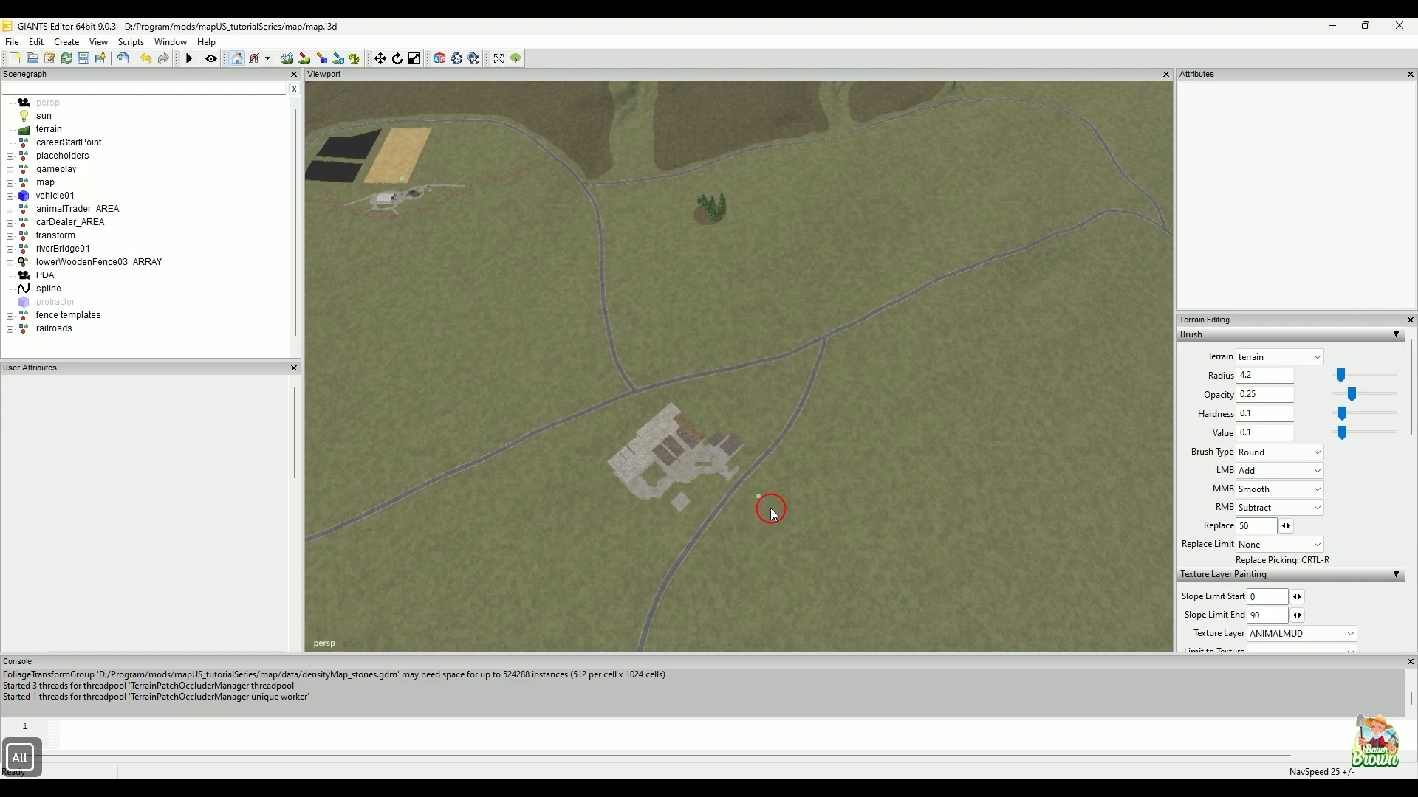
alt+middle_drag(771, 516, 740, 83)
alt+drag(932, 437, 911, 443)
alt+middle_drag(889, 531, 738, 325)
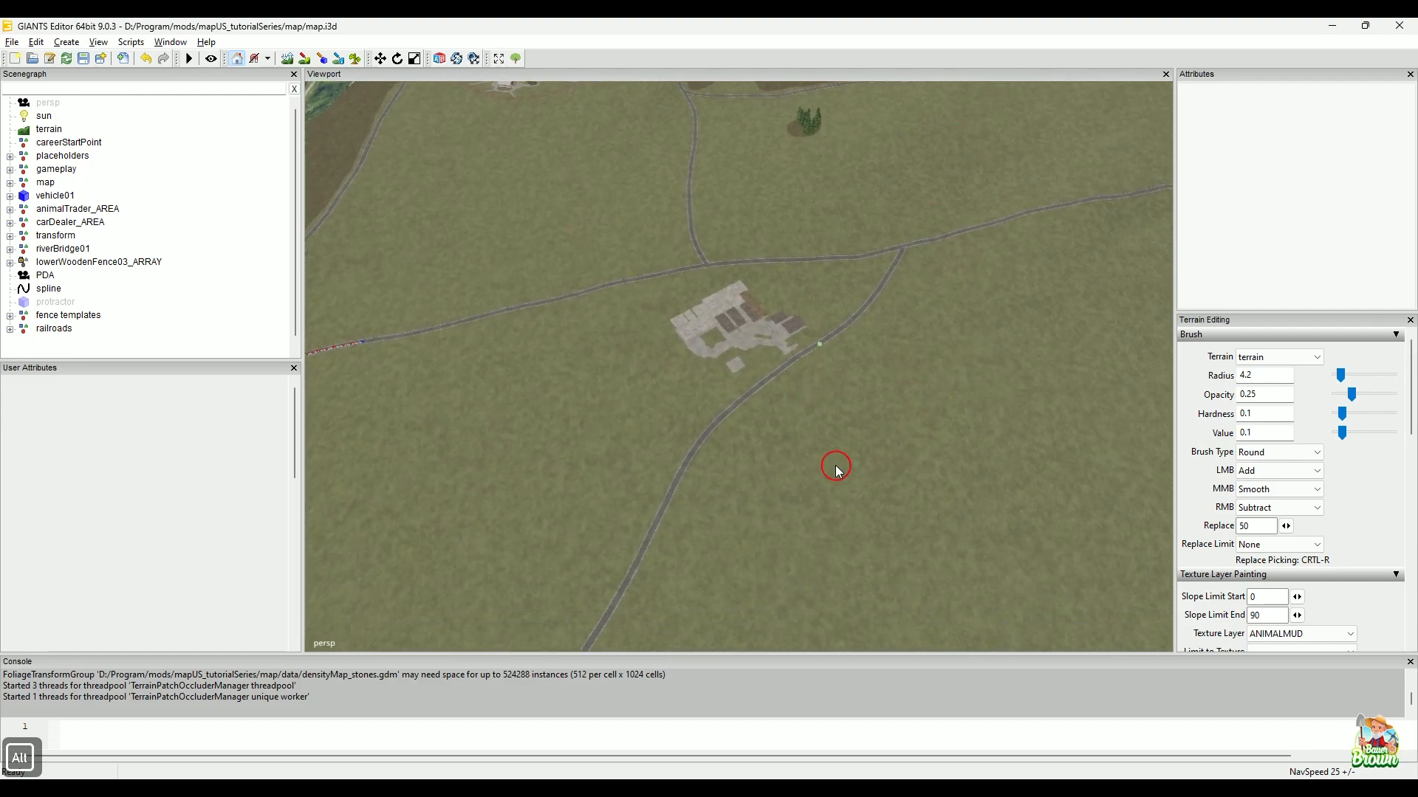
mouse_move(836, 466)
alt+mouse_down()
mouse_move(855, 484)
mouse_move(859, 463)
mouse_move(829, 455)
alt+mouse_up()
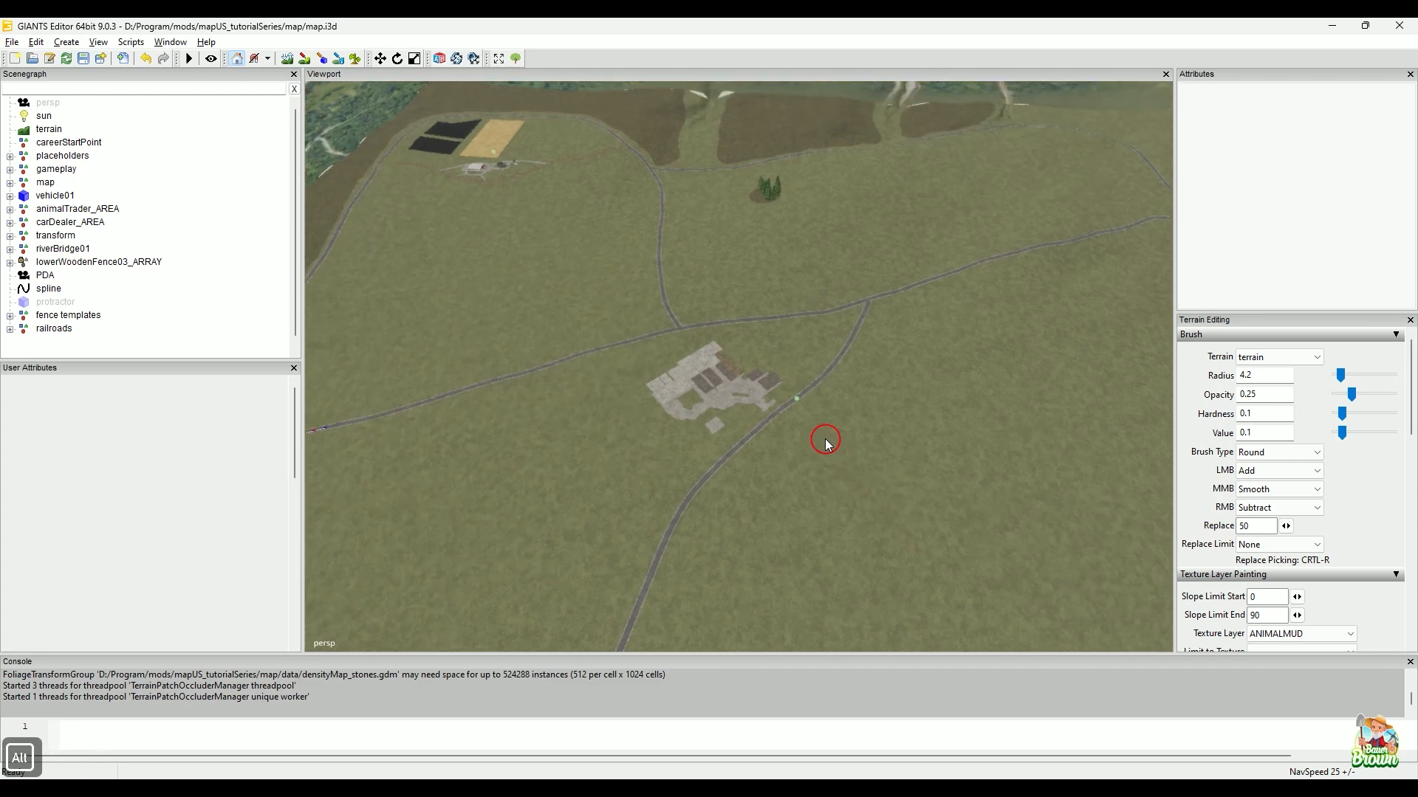
alt+middle_drag(832, 446, 774, 311)
alt+drag(802, 375, 815, 371)
alt+drag(831, 317, 826, 433)
alt+drag(907, 380, 726, 405)
alt+drag(890, 254, 802, 426)
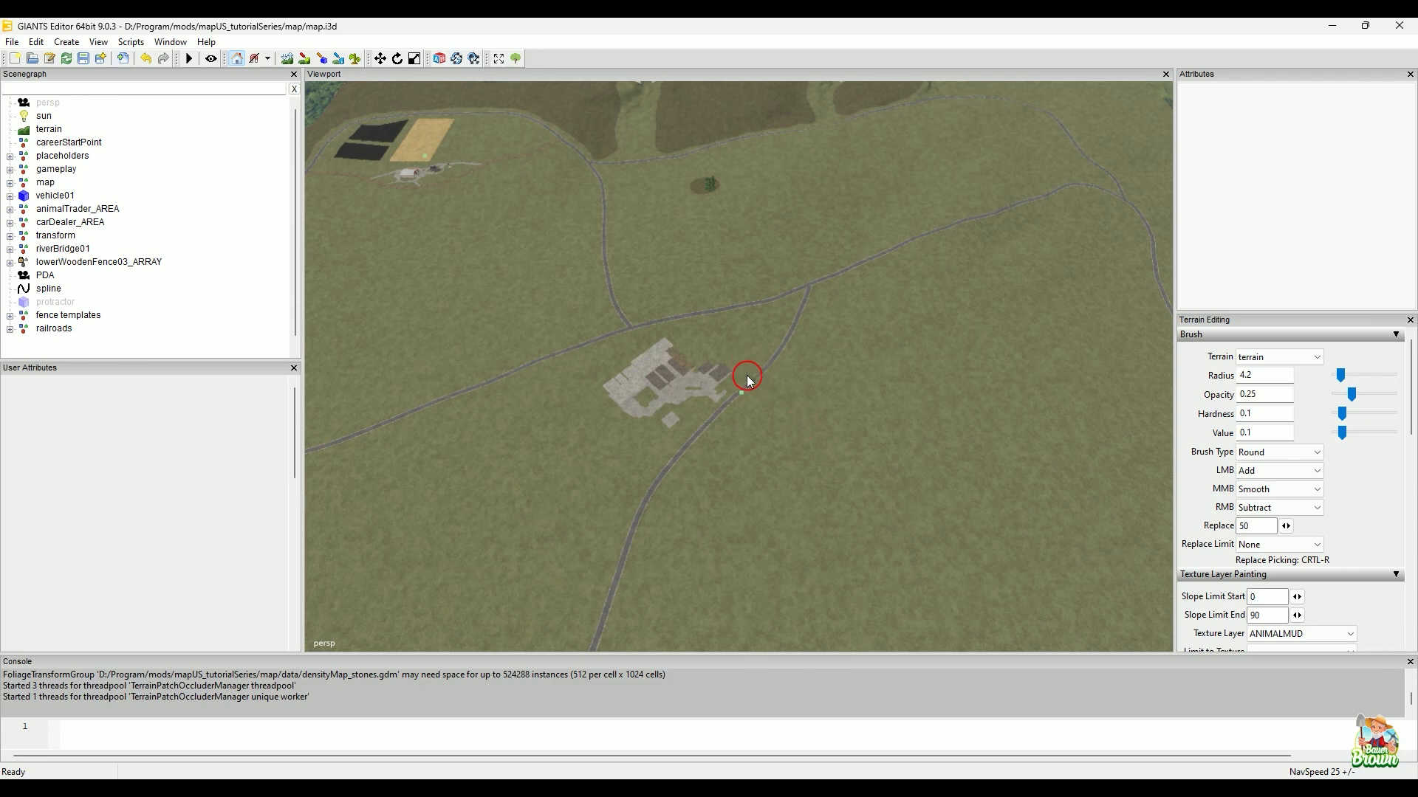
alt+drag(821, 454, 800, 476)
alt+middle_drag(726, 401, 696, 375)
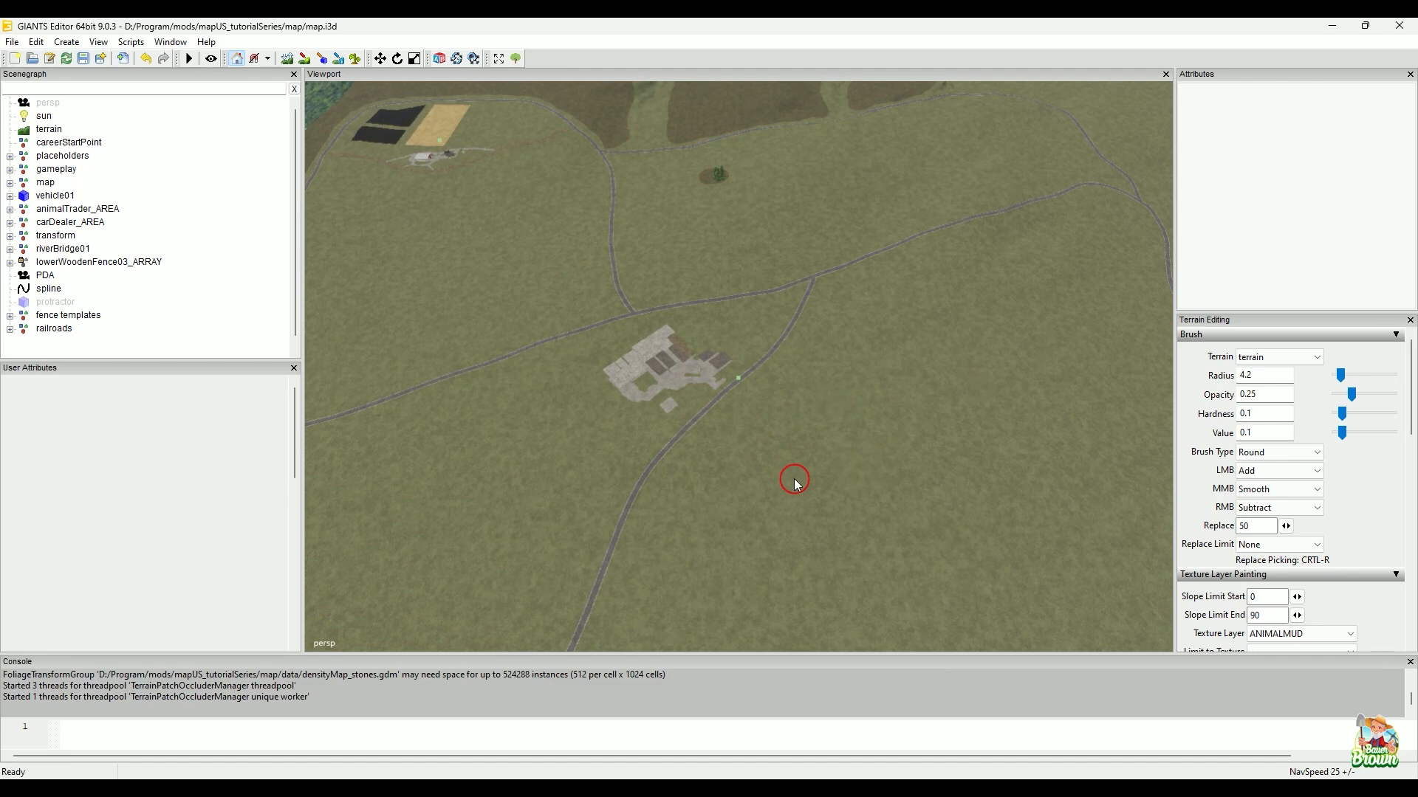
mouse_move(849, 434)
alt+mouse_down()
mouse_move(861, 468)
mouse_move(893, 465)
mouse_move(896, 431)
mouse_move(838, 448)
alt+mouse_up()
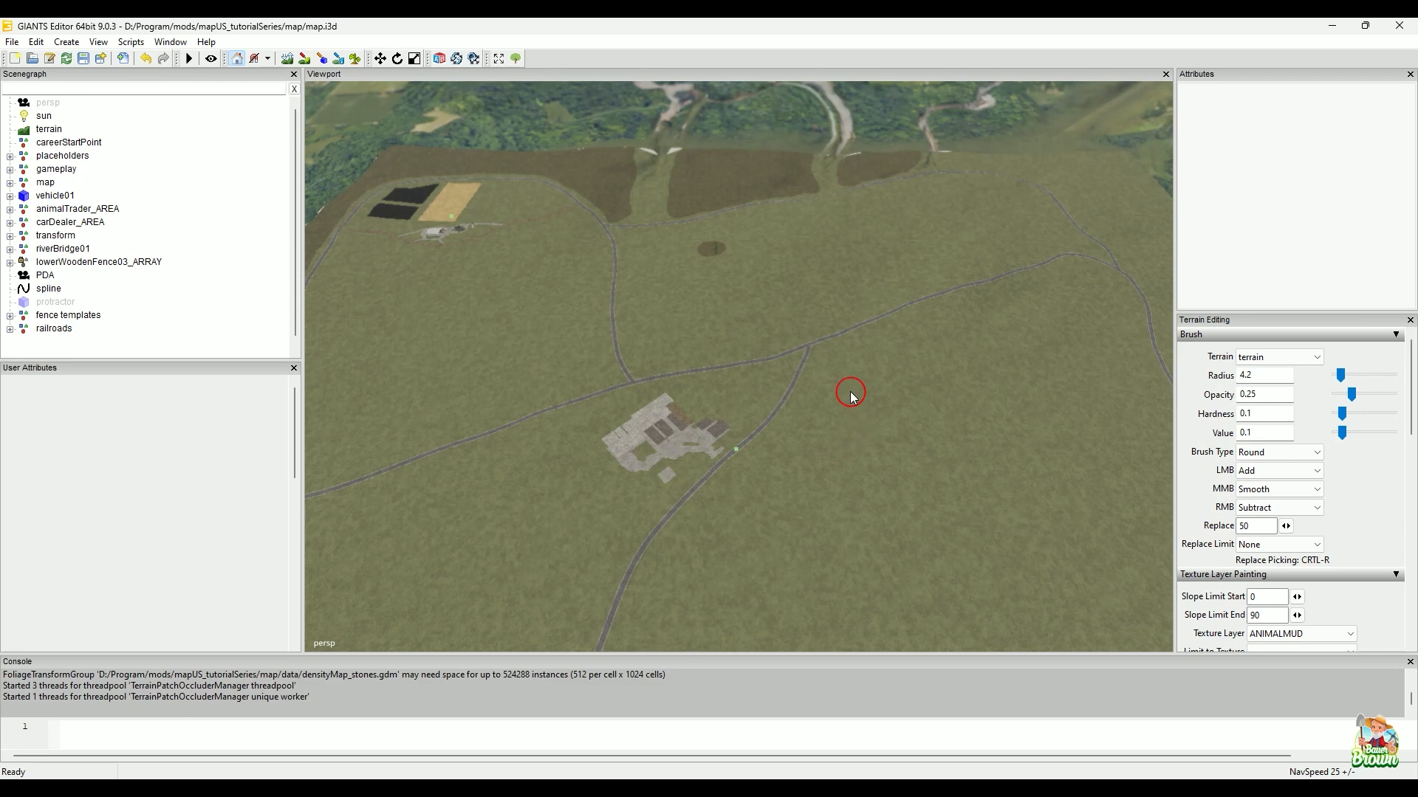
- Examine the map's other side, from the farmyard out to the perimeter road and surrounding background terrain
alt+drag(797, 269, 800, 231)
mouse_move(840, 303)
alt+mouse_down()
mouse_move(797, 355)
mouse_move(775, 530)
mouse_move(797, 347)
mouse_move(775, 401)
mouse_move(660, 458)
mouse_move(760, 310)
mouse_move(763, 446)
mouse_move(1032, 398)
mouse_move(823, 347)
mouse_move(788, 386)
mouse_move(747, 392)
mouse_move(763, 417)
mouse_move(677, 427)
mouse_move(671, 453)
alt+mouse_up()
alt+right_drag(815, 465, 651, 502)
mouse_move(762, 479)
alt+mouse_down()
mouse_move(916, 421)
mouse_move(893, 475)
mouse_move(769, 386)
mouse_move(642, 421)
alt+mouse_up()
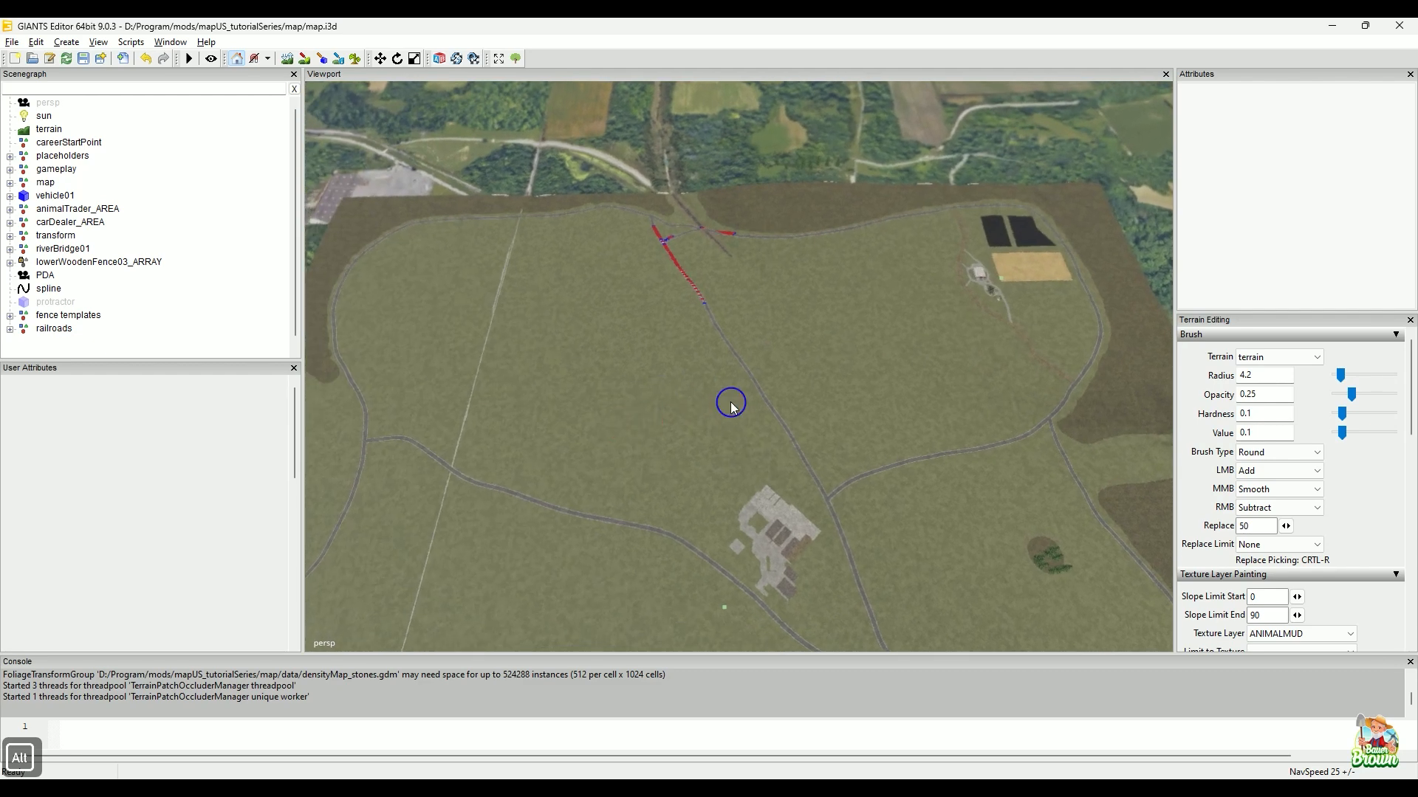
alt+right_drag(731, 403, 671, 423)
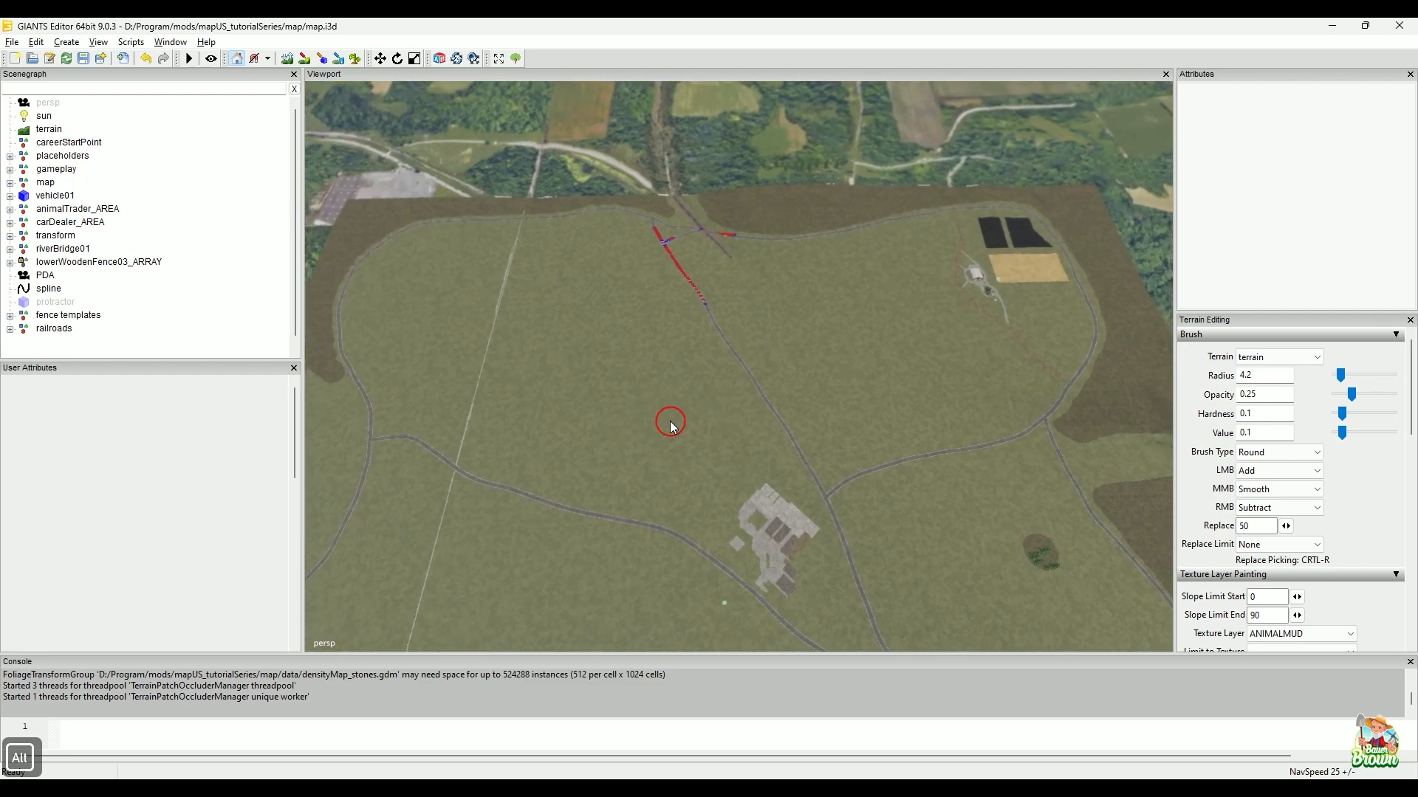
alt+middle_drag(671, 423, 786, 511)
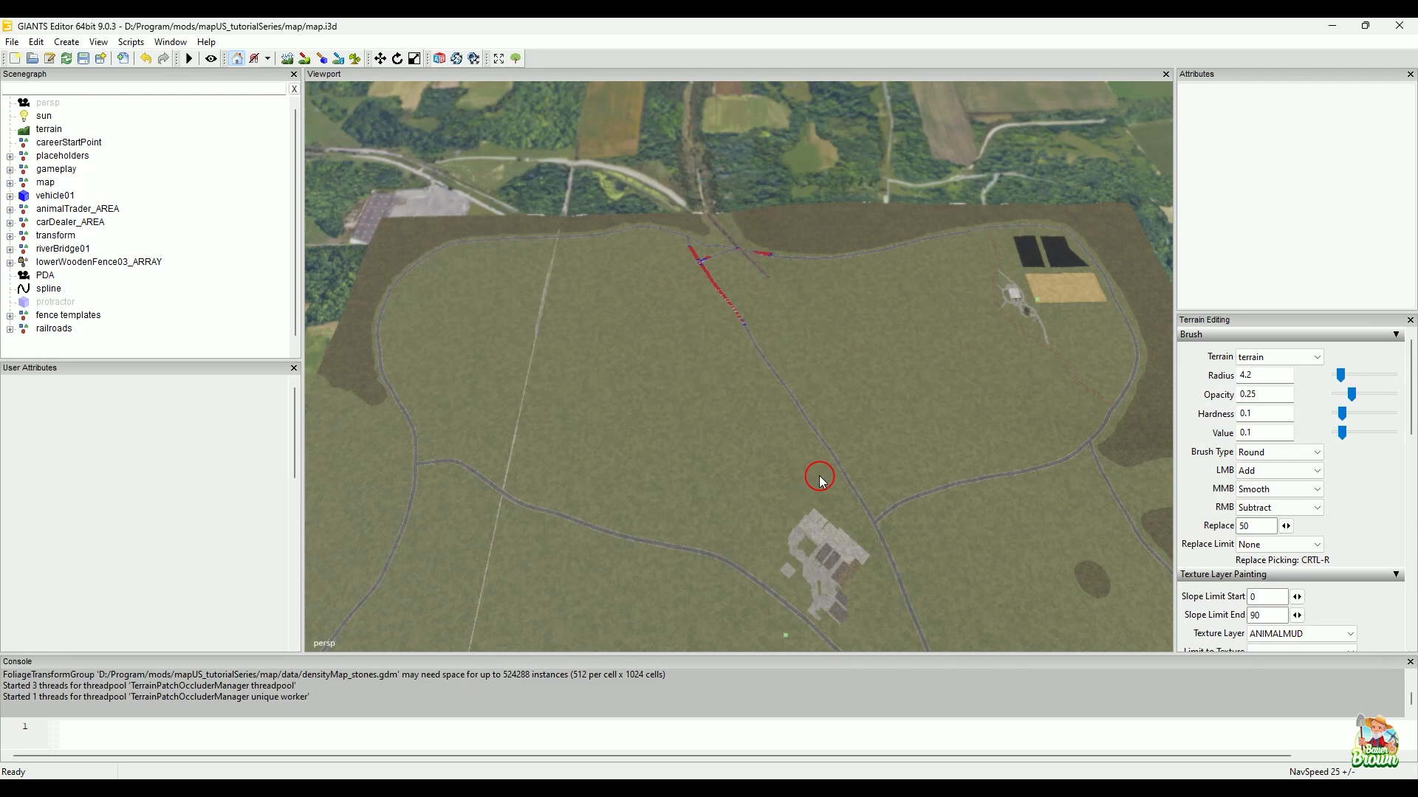
mouse_move(940, 421)
alt+right_down()
mouse_move(649, 449)
mouse_move(674, 436)
mouse_move(686, 370)
alt+right_up()
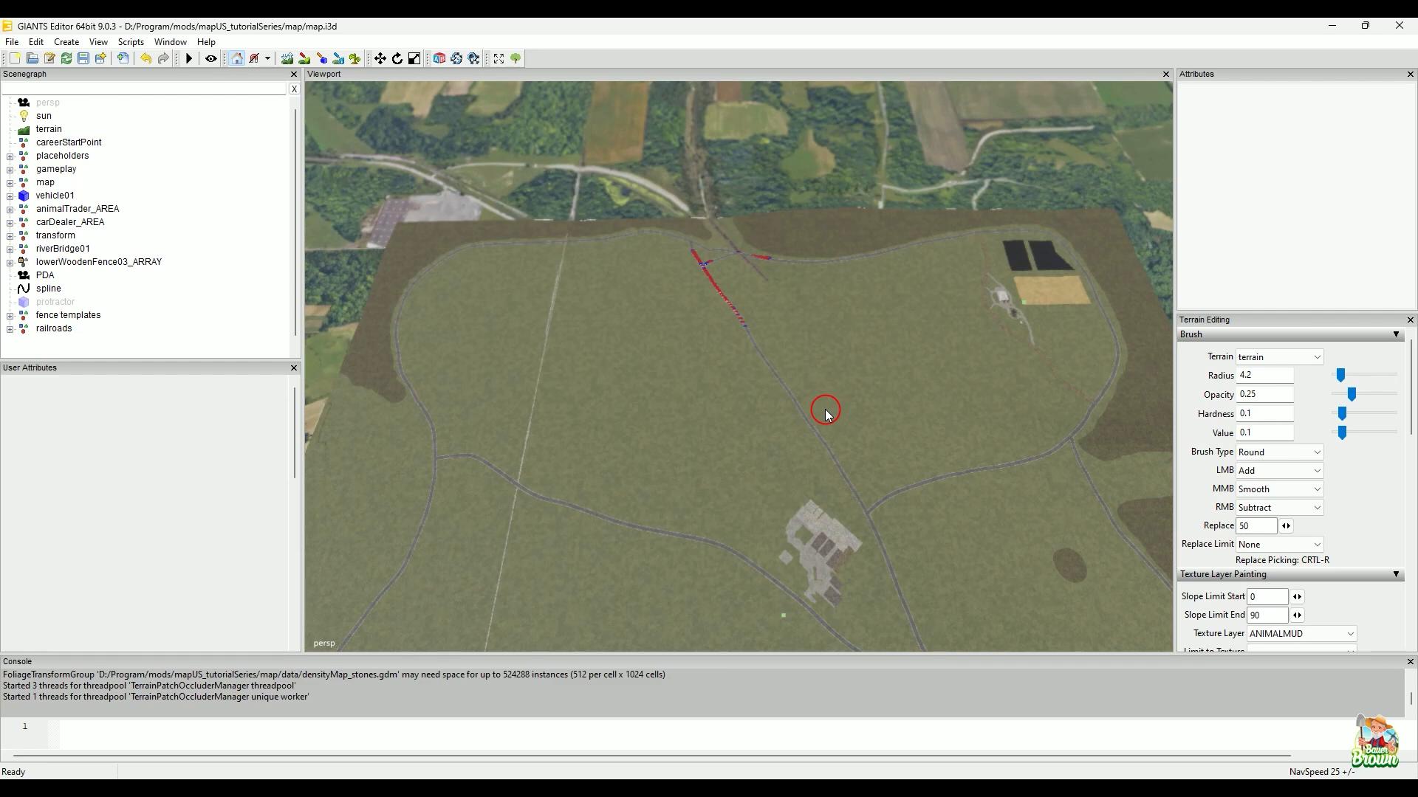
alt+middle_drag(827, 411, 827, 397)
alt+drag(827, 397, 804, 269)
alt+right_drag(804, 269, 830, 367)
alt+drag(851, 381, 851, 381)
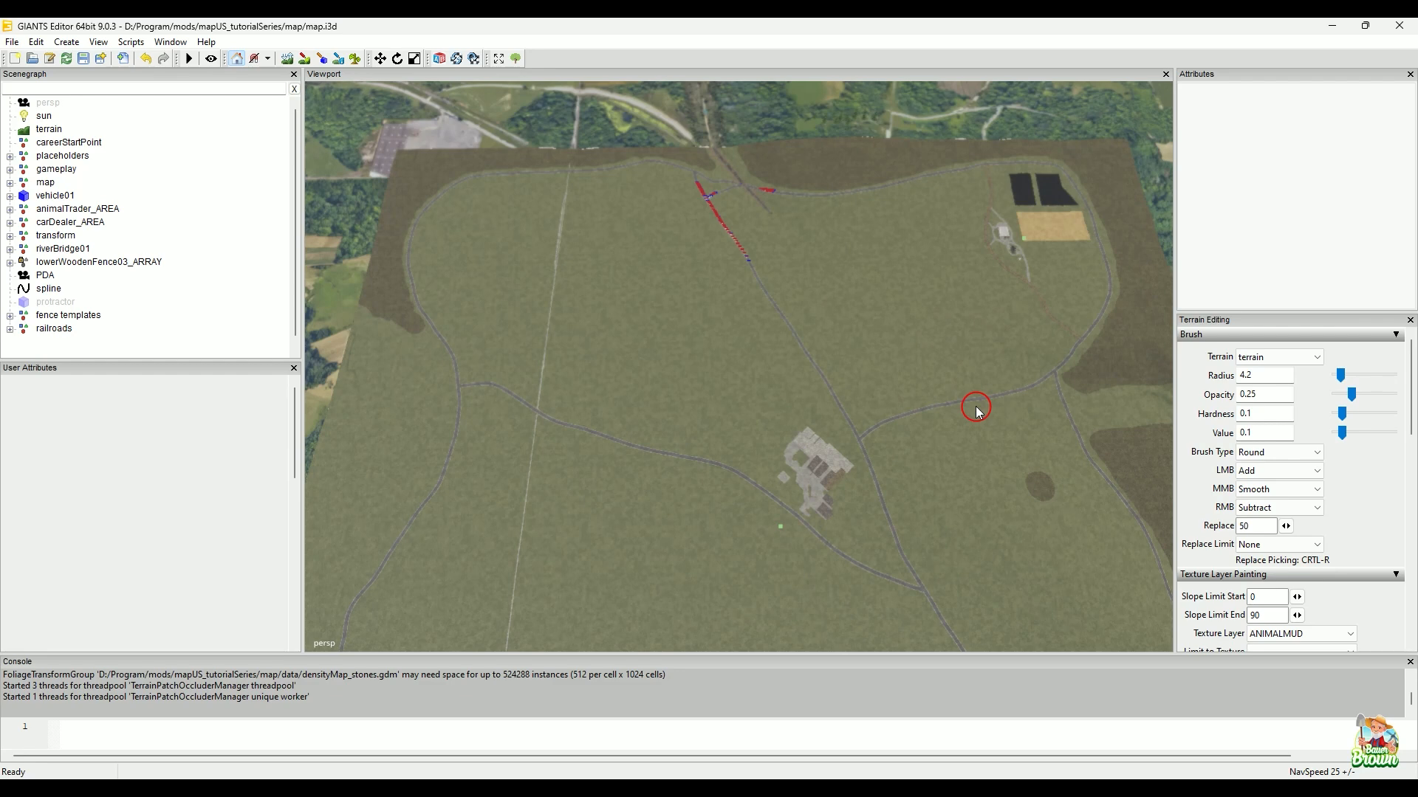
key(alt)
alt+middle_drag(976, 471, 794, 325)
alt+drag(794, 324, 776, 244)
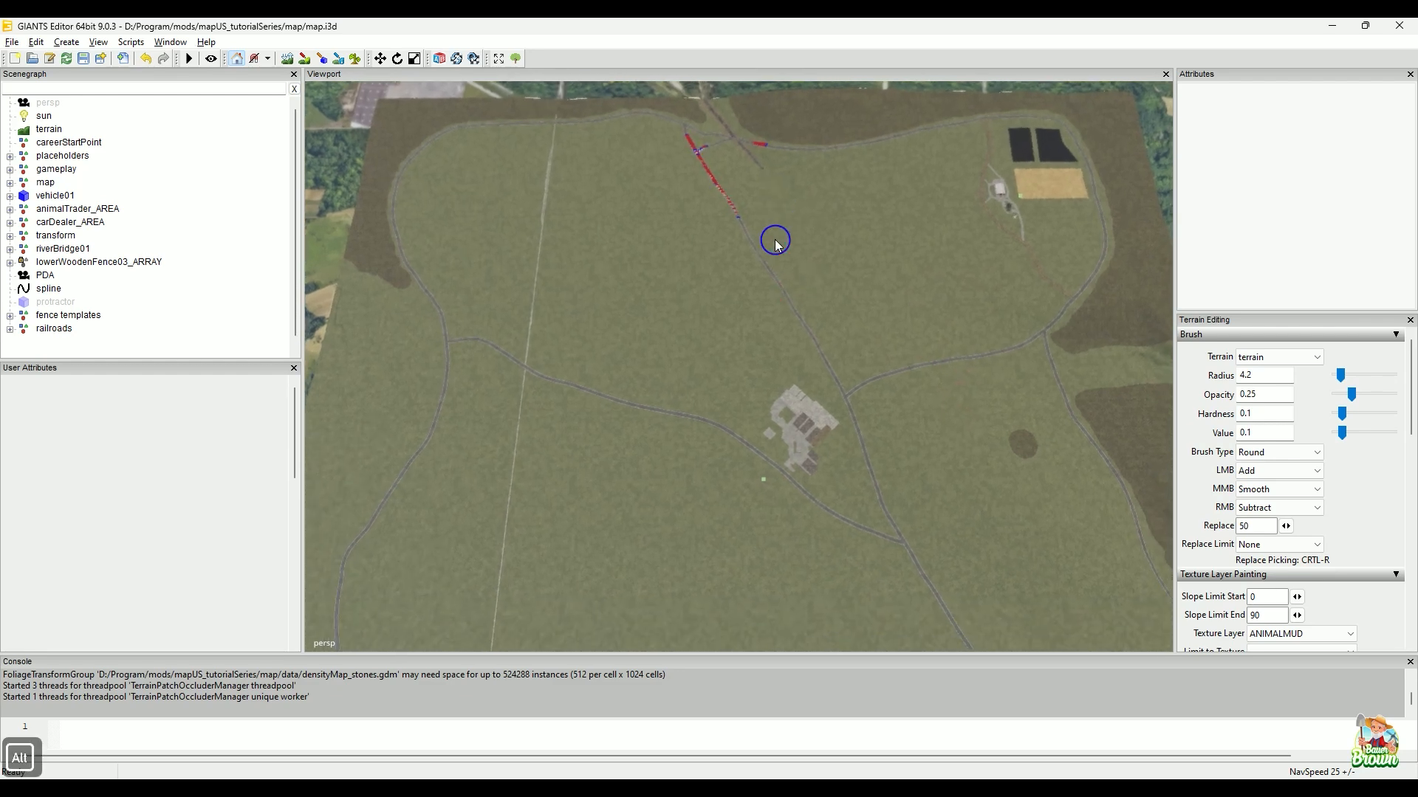
alt+middle_drag(824, 246, 599, 296)
alt+drag(826, 346, 819, 328)
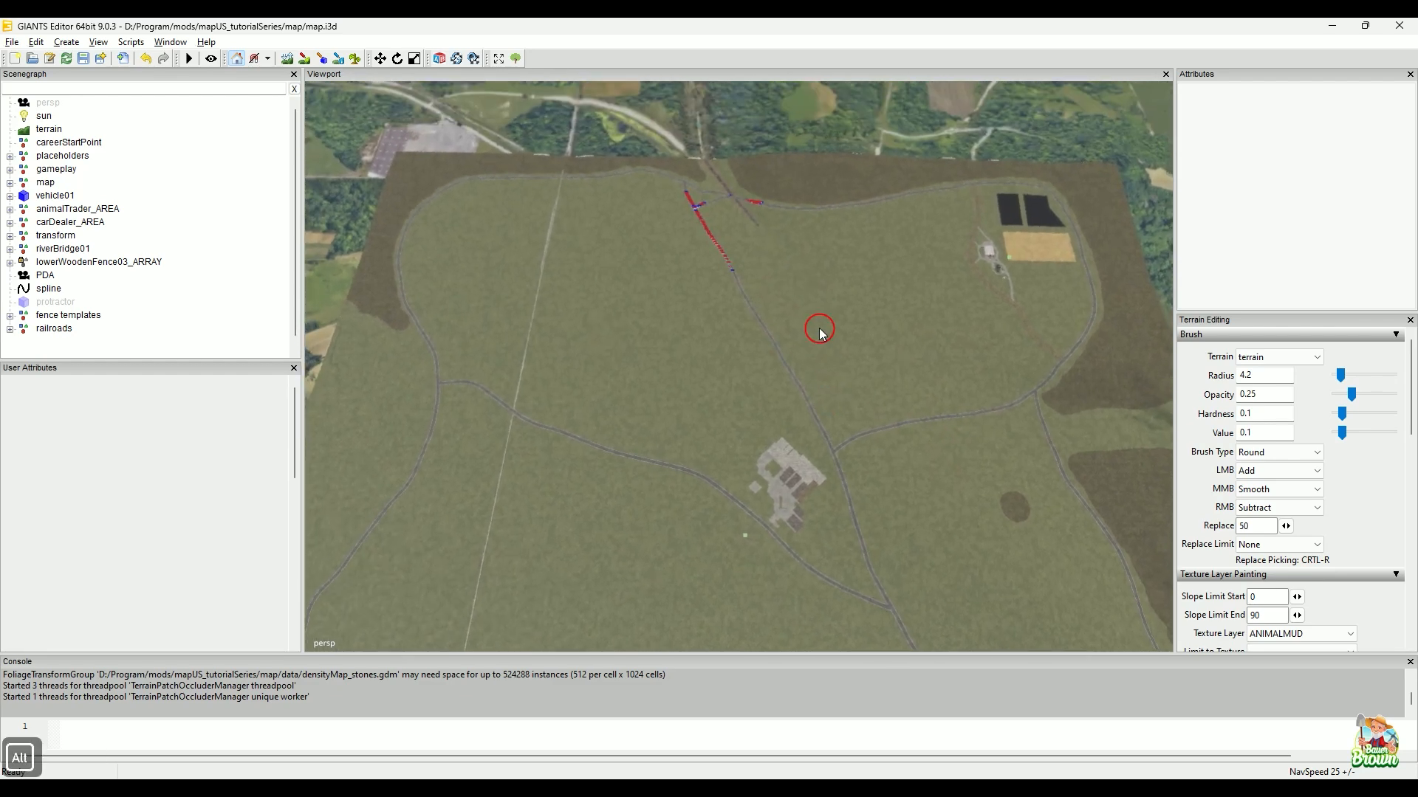
alt+middle_drag(817, 316, 845, 426)
alt+drag(807, 324, 822, 371)
alt+middle_drag(823, 371, 827, 364)
alt+drag(827, 364, 845, 417)
alt+middle_drag(844, 417, 845, 384)
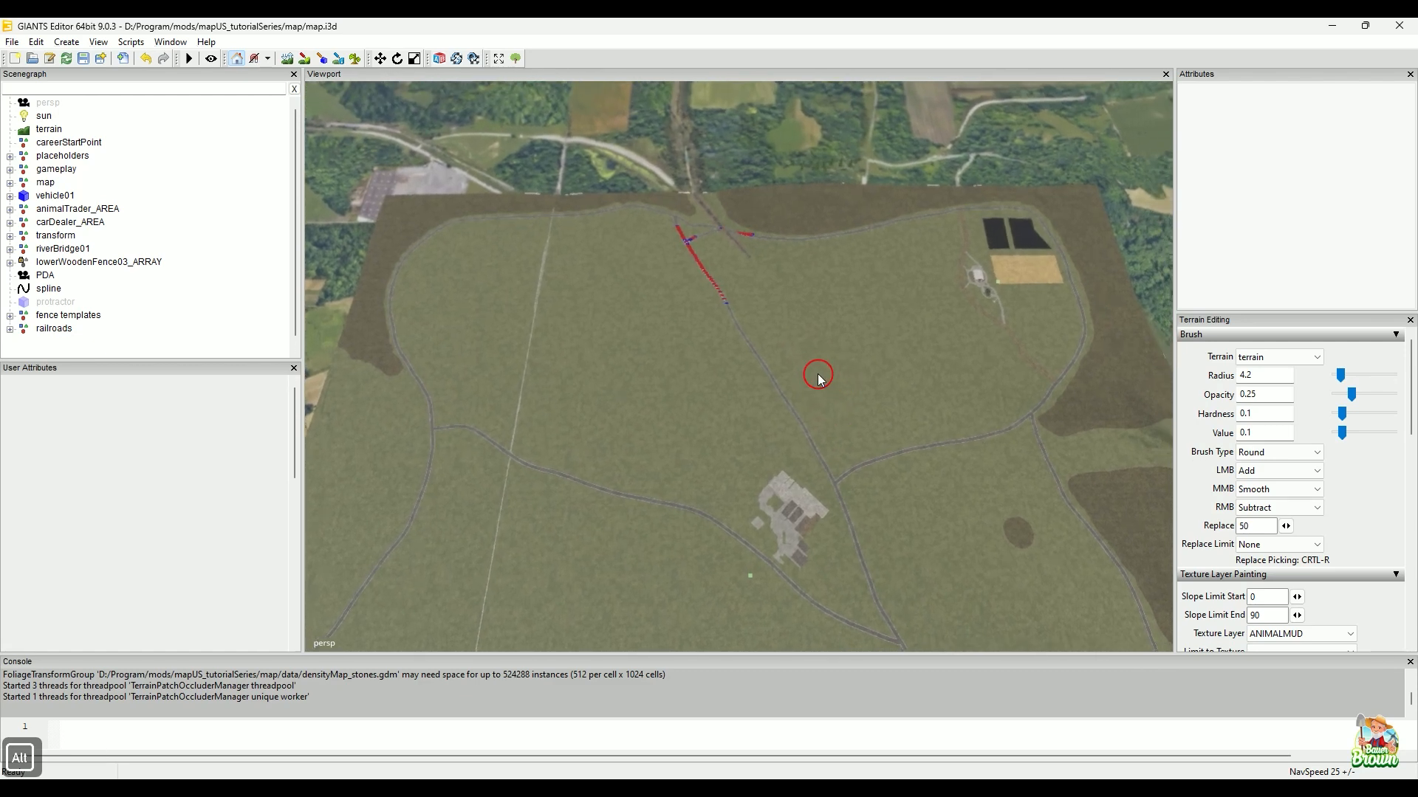
- Switch to File Explorer and view map_dem among the weight map files in the data folder, and return to GIANTS Editor
alt+drag(811, 371, 806, 390)
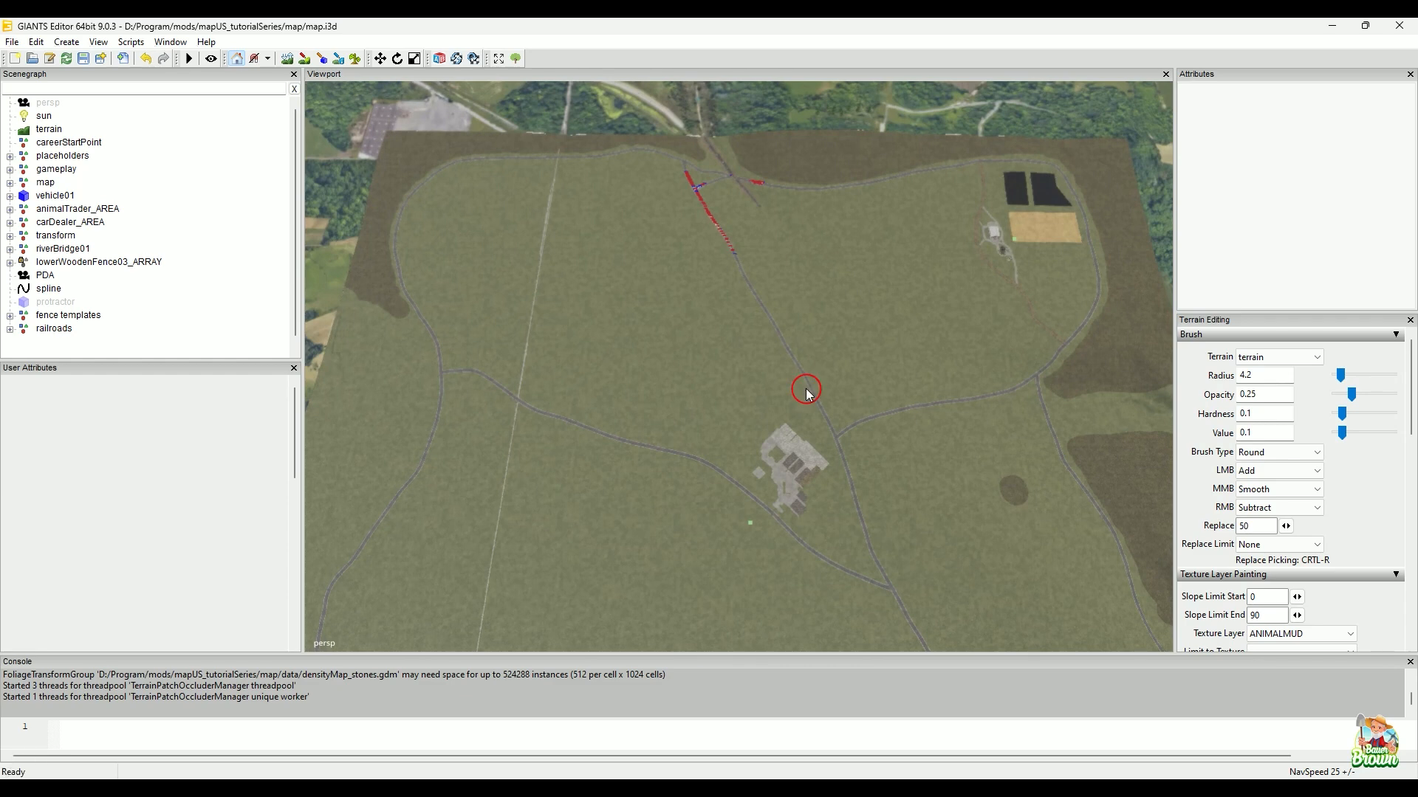
mouse_move(788, 307)
alt+mouse_down()
mouse_move(753, 301)
mouse_move(753, 402)
mouse_move(748, 333)
mouse_move(731, 396)
mouse_move(694, 189)
mouse_move(733, 216)
mouse_move(774, 296)
alt+mouse_up()
alt+drag(784, 395, 763, 419)
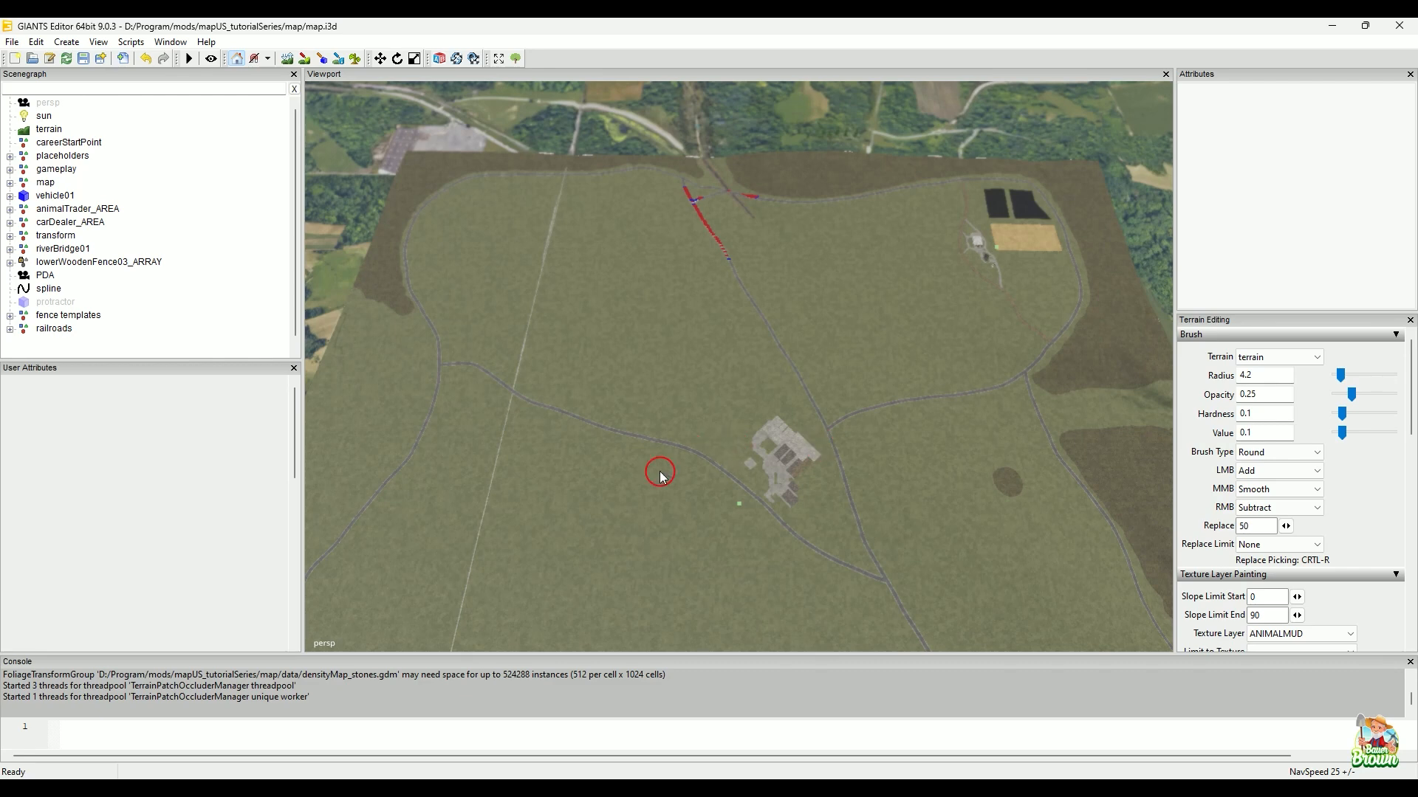
click(657, 791)
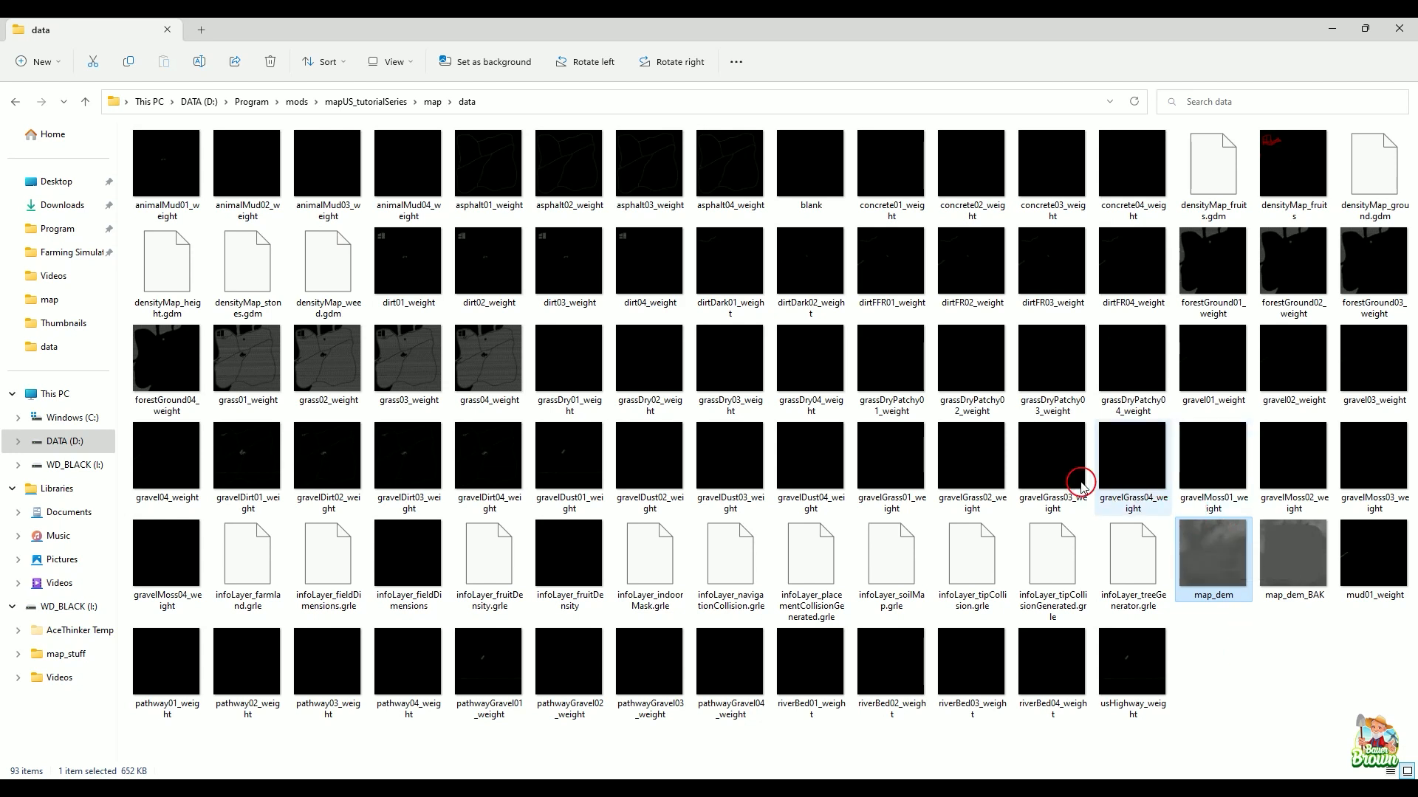
click(773, 785)
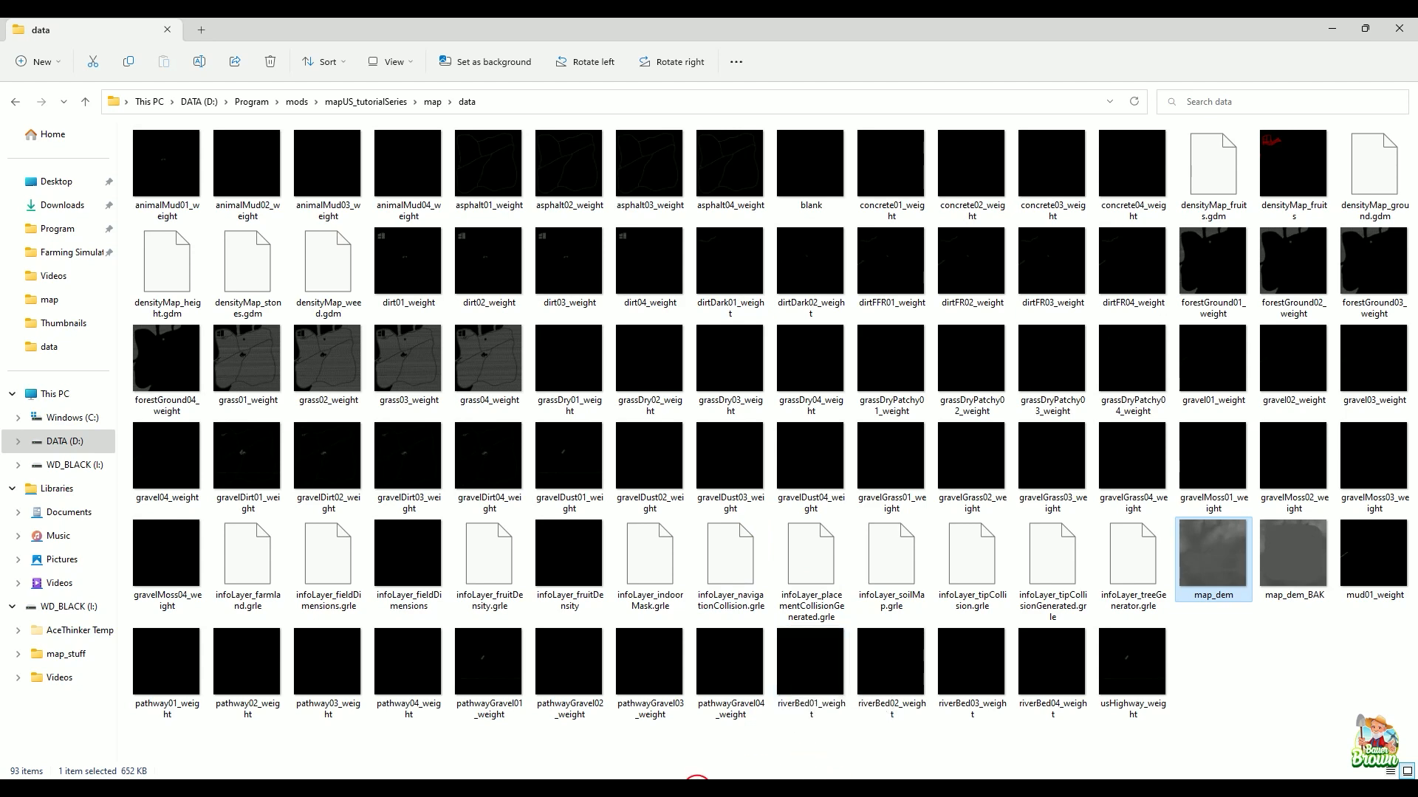
key(alt+Tab)
- Over a plain stretch of grass near the farmyard, draw a red square with a vertical and a horizontal guide line outside it
alt+drag(734, 237, 750, 406)
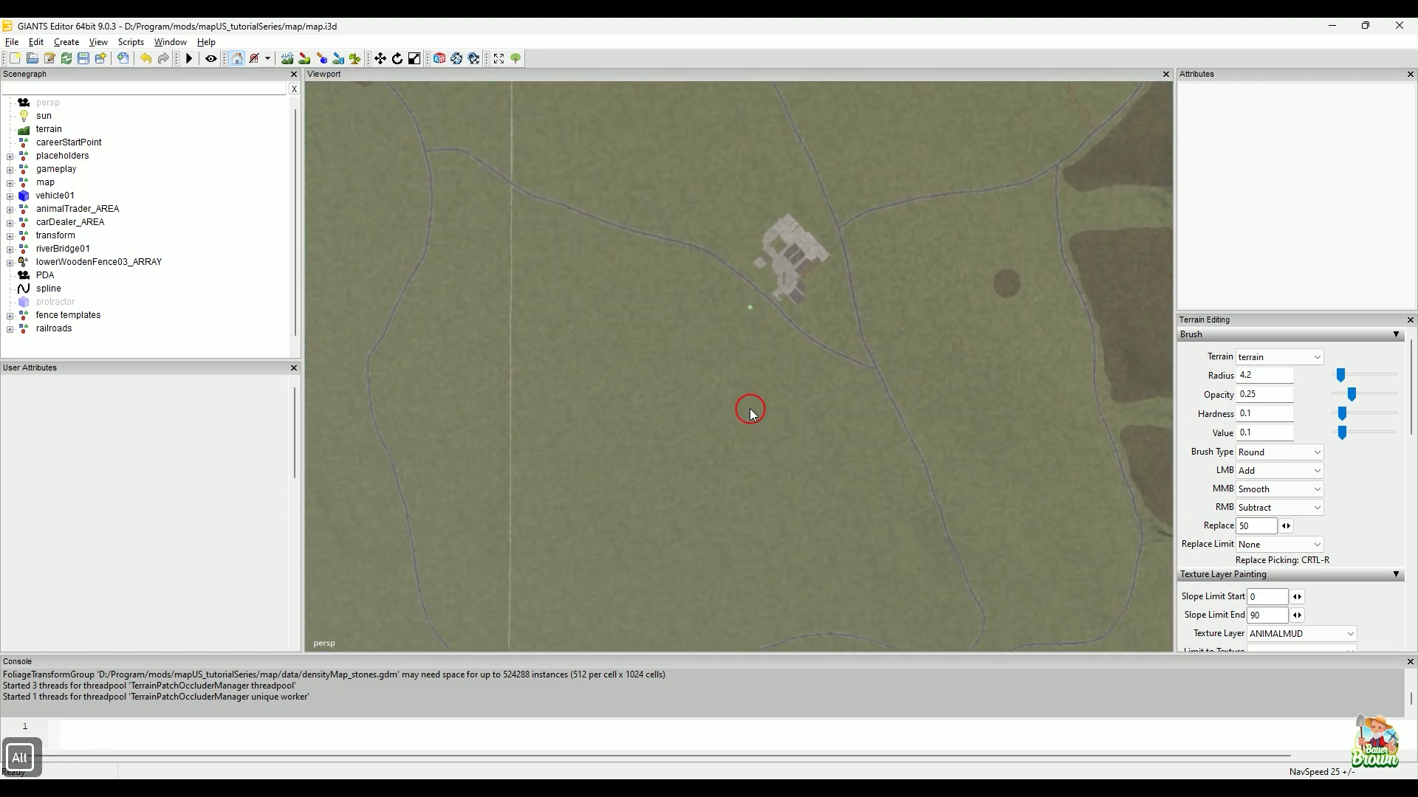
alt+drag(829, 433, 734, 431)
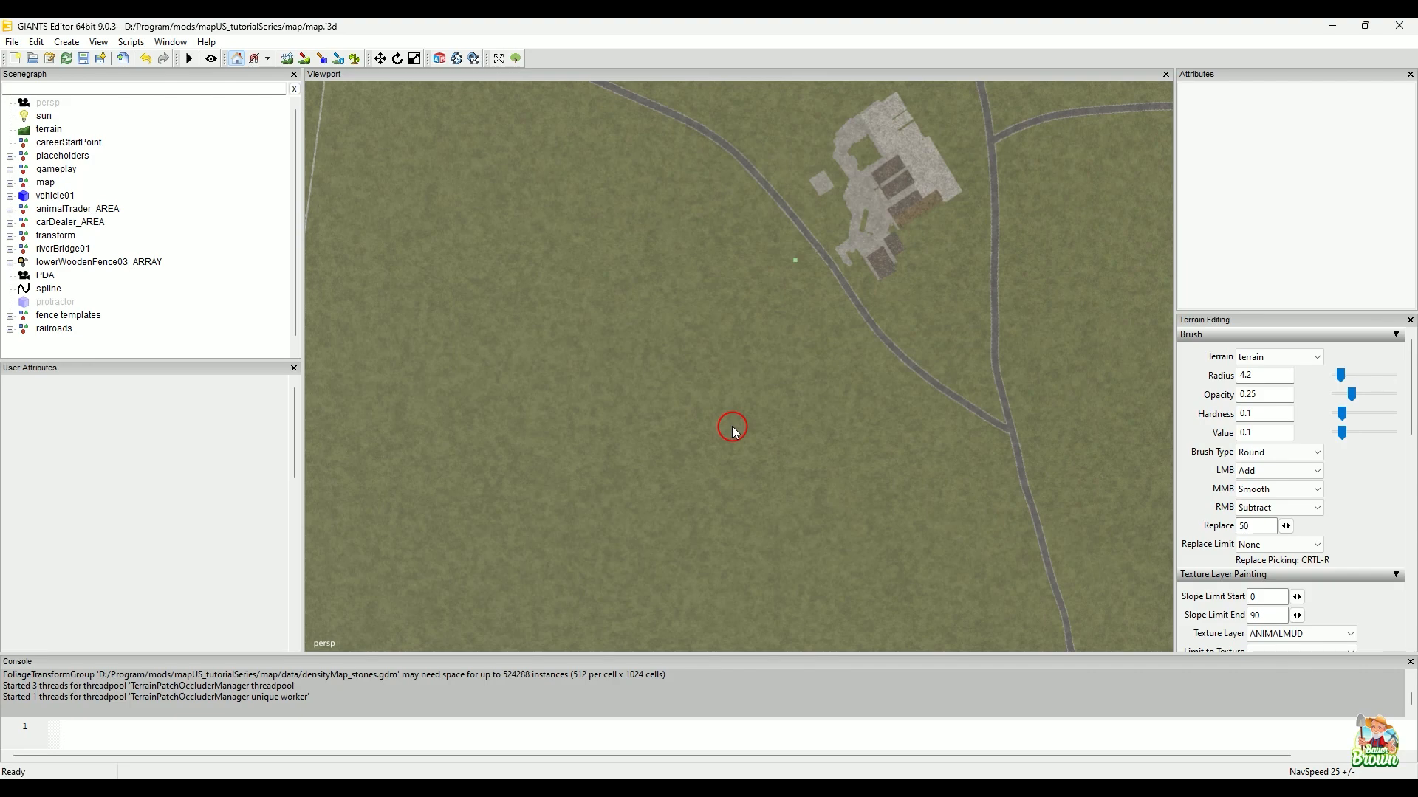
alt+drag(721, 427, 650, 378)
mouse_move(665, 370)
alt+middle_down()
mouse_move(886, 408)
mouse_move(1034, 480)
alt+middle_up()
alt+middle_drag(569, 329, 847, 532)
alt+drag(790, 447, 700, 418)
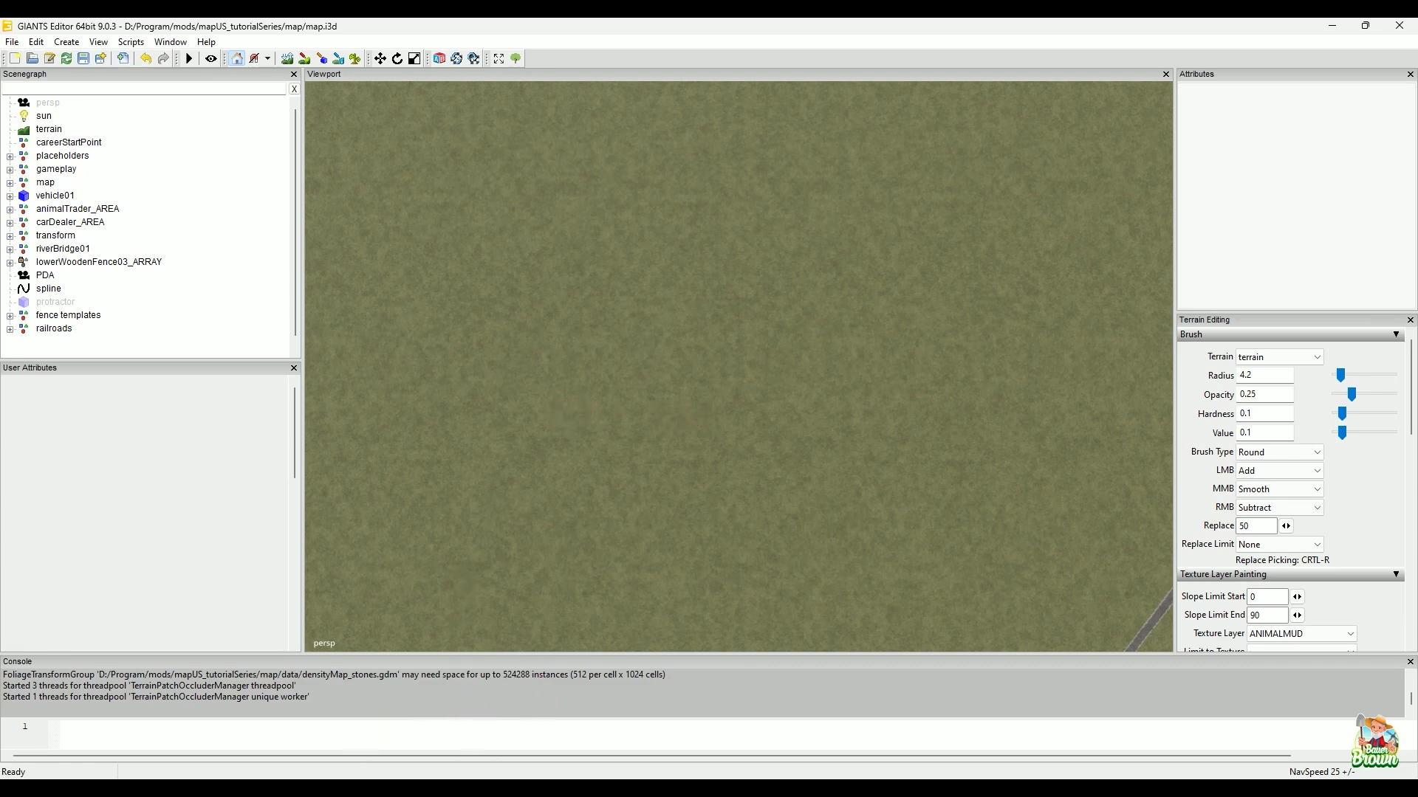
key(alt)
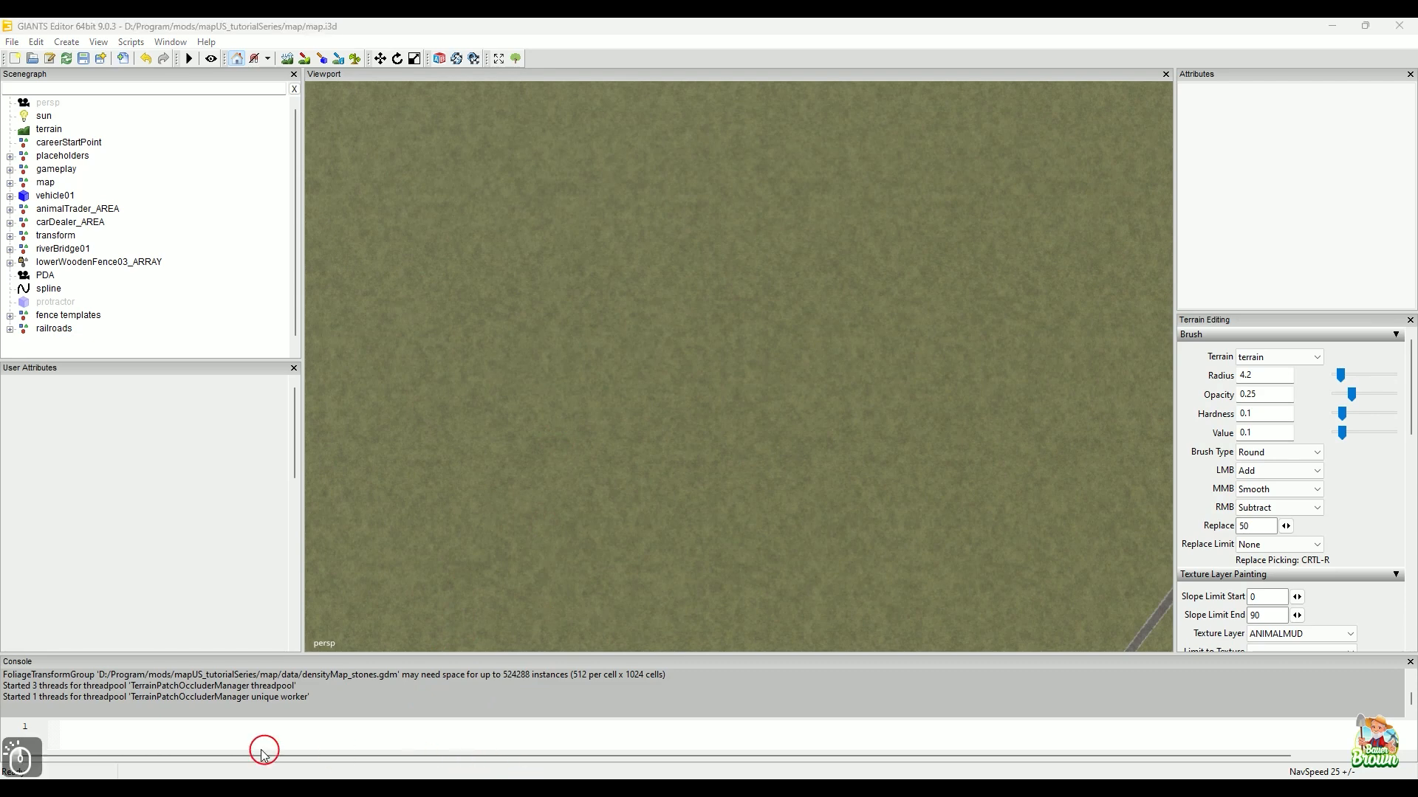
click(72, 701)
mouse_move(520, 197)
mouse_down()
mouse_move(923, 358)
mouse_move(986, 546)
mouse_move(937, 598)
mouse_up()
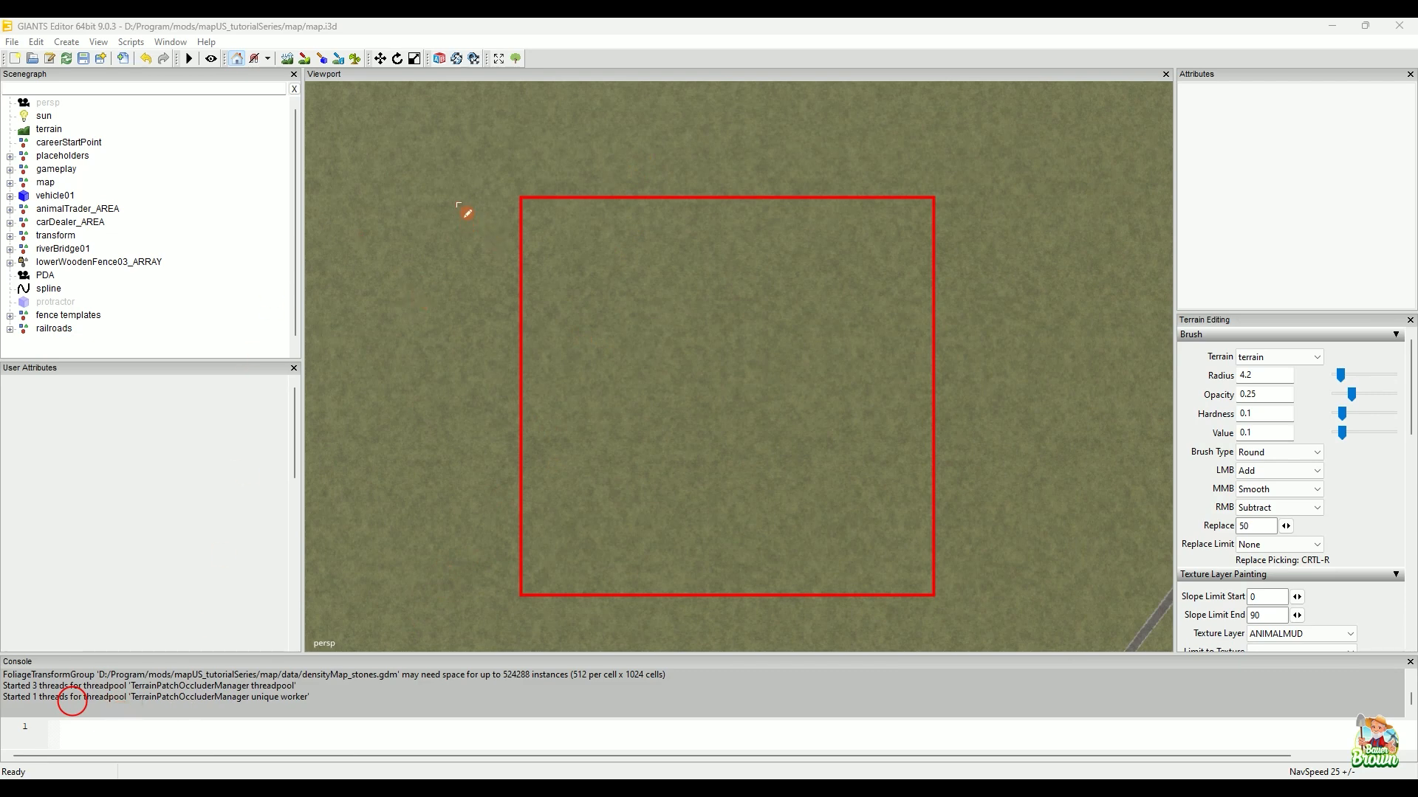
drag(458, 204, 441, 570)
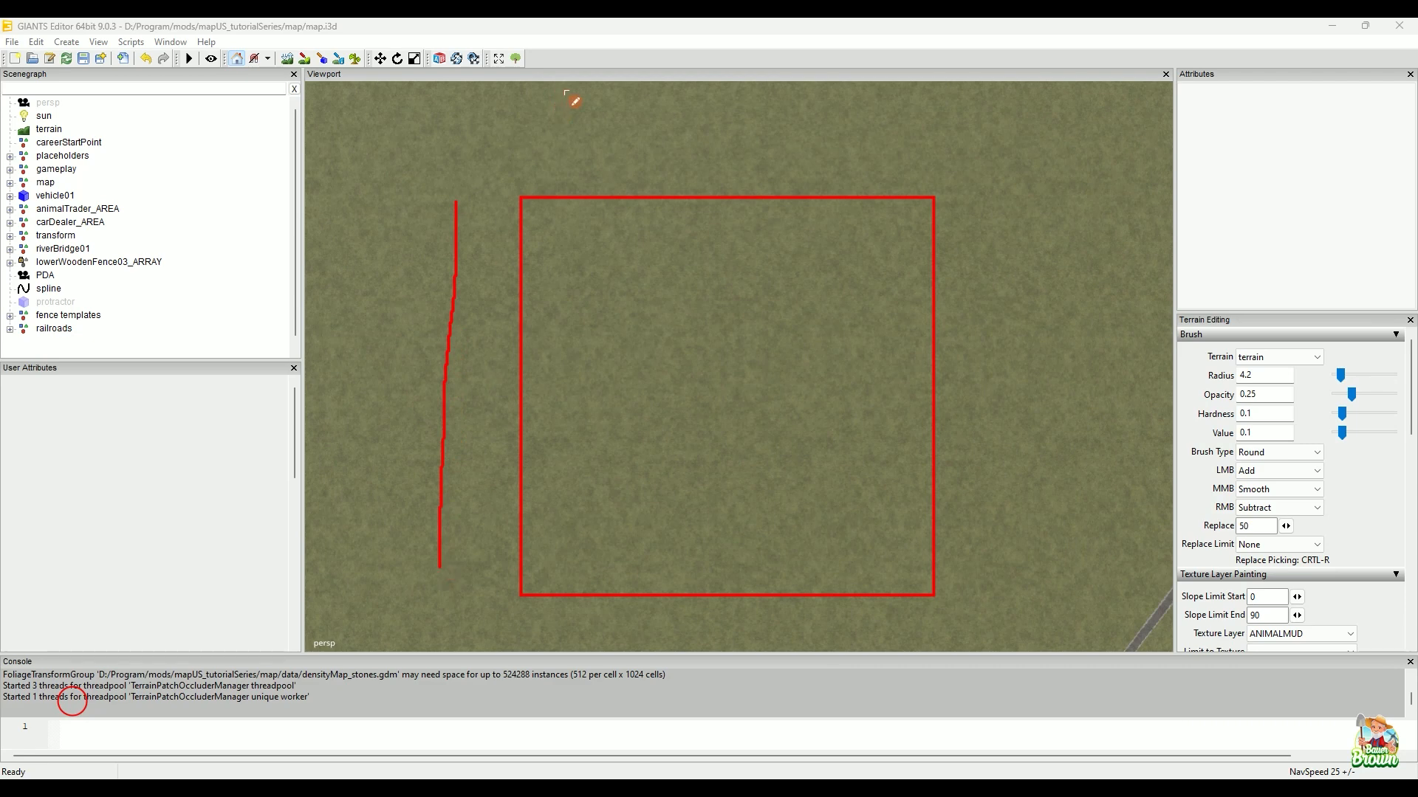
drag(504, 136, 949, 149)
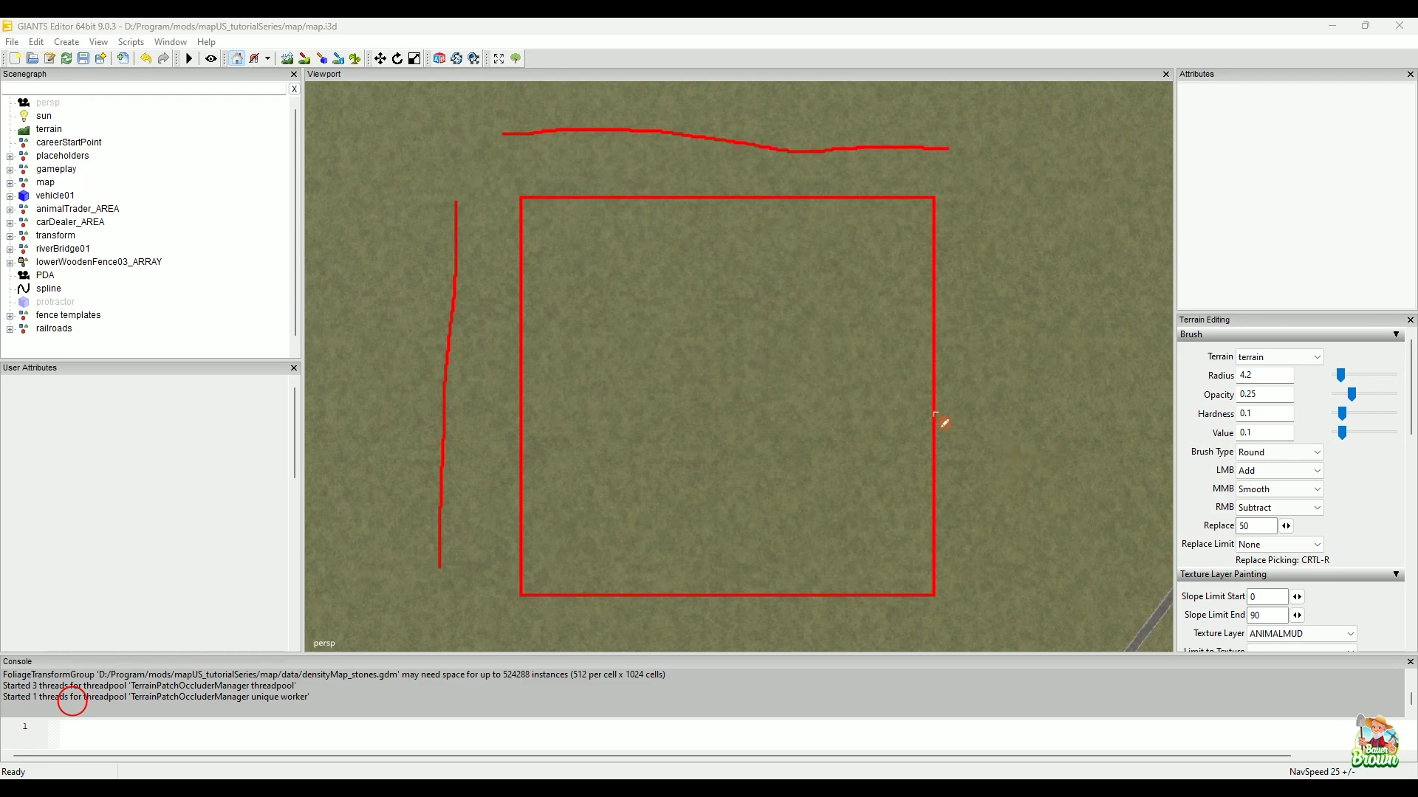
- Divide the drawn square into four cells, label each one 2, and put arrowheads on the guide lines
drag(728, 198, 733, 595)
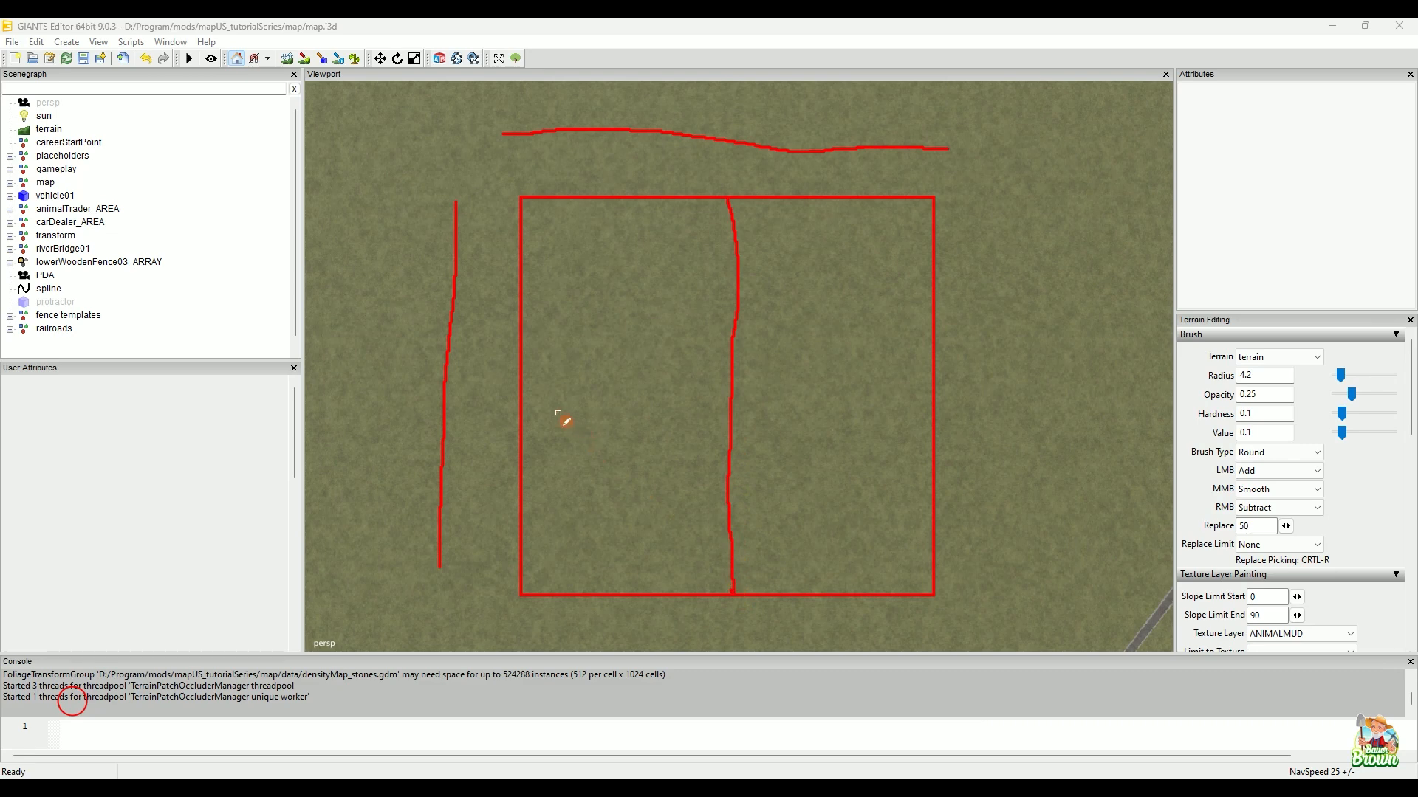
drag(522, 399, 930, 384)
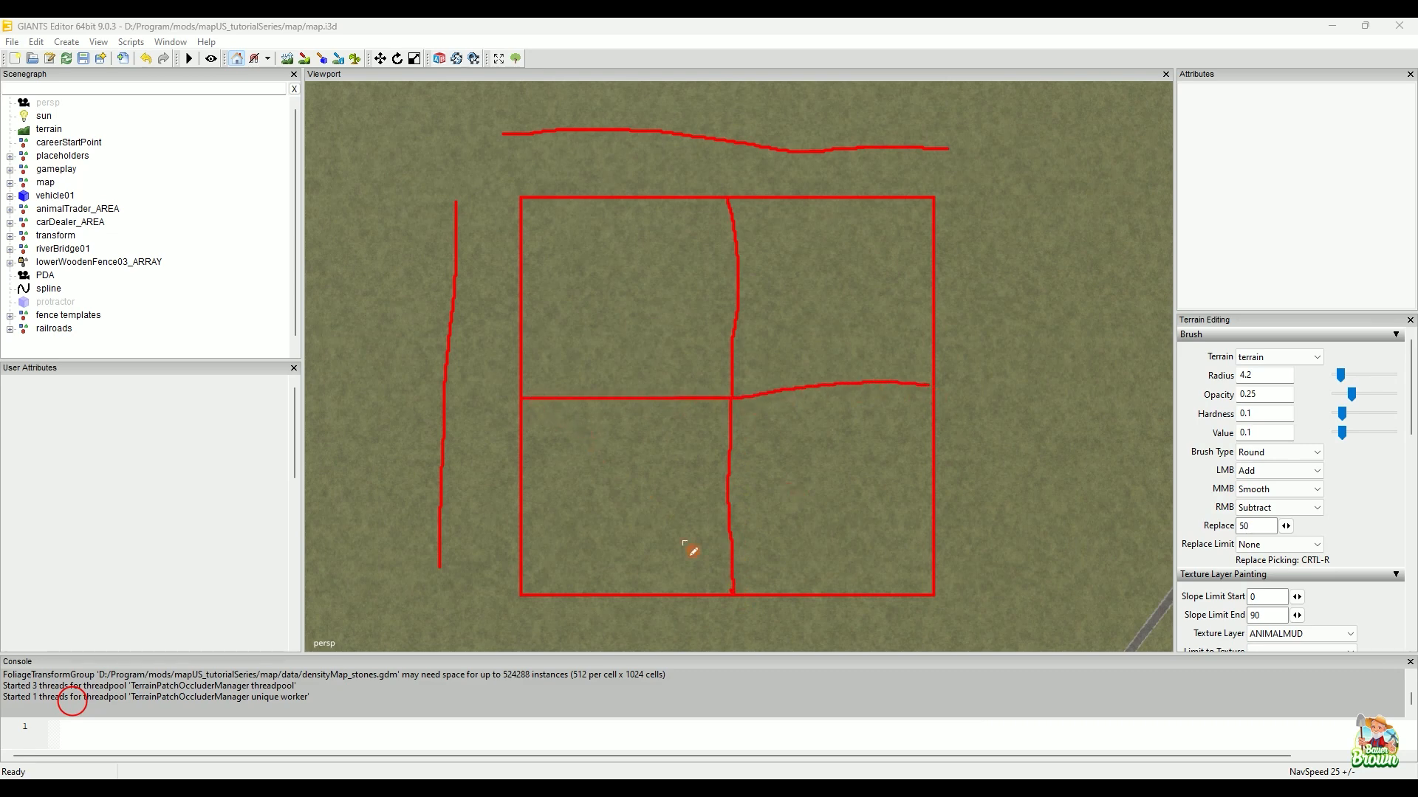
mouse_move(587, 477)
mouse_down()
mouse_move(603, 489)
mouse_move(606, 469)
mouse_up()
drag(588, 315, 602, 331)
mouse_move(455, 195)
mouse_down()
mouse_move(445, 228)
mouse_move(477, 215)
mouse_up()
mouse_move(808, 296)
mouse_down()
mouse_move(839, 287)
mouse_move(841, 314)
mouse_up()
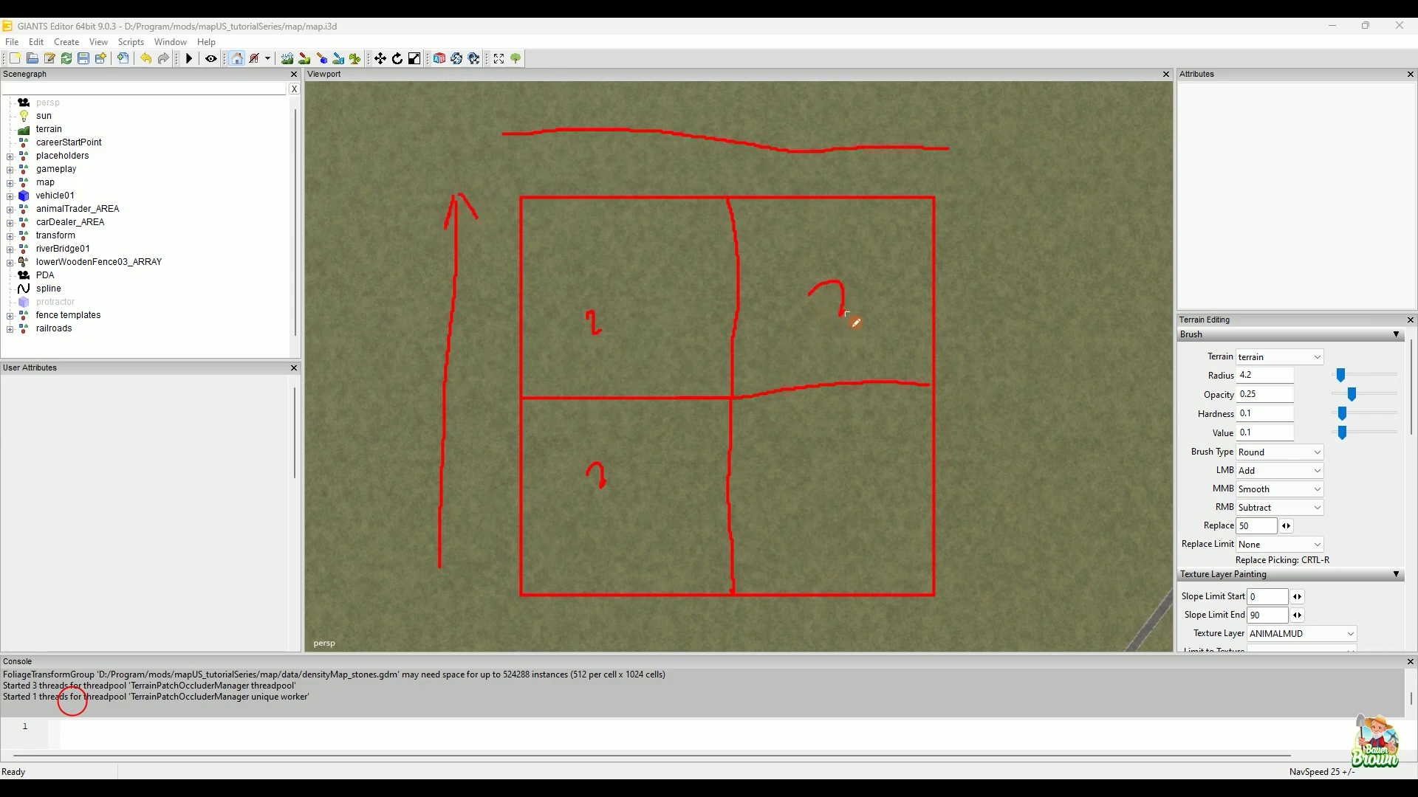
mouse_move(810, 471)
mouse_down()
mouse_move(825, 493)
mouse_move(844, 489)
mouse_up()
drag(939, 129, 942, 174)
- Subdivide the drawn square into a four-by-four grid with two more vertical and two more horizontal lines
mouse_move(624, 198)
mouse_down()
mouse_move(607, 330)
mouse_move(619, 585)
mouse_up()
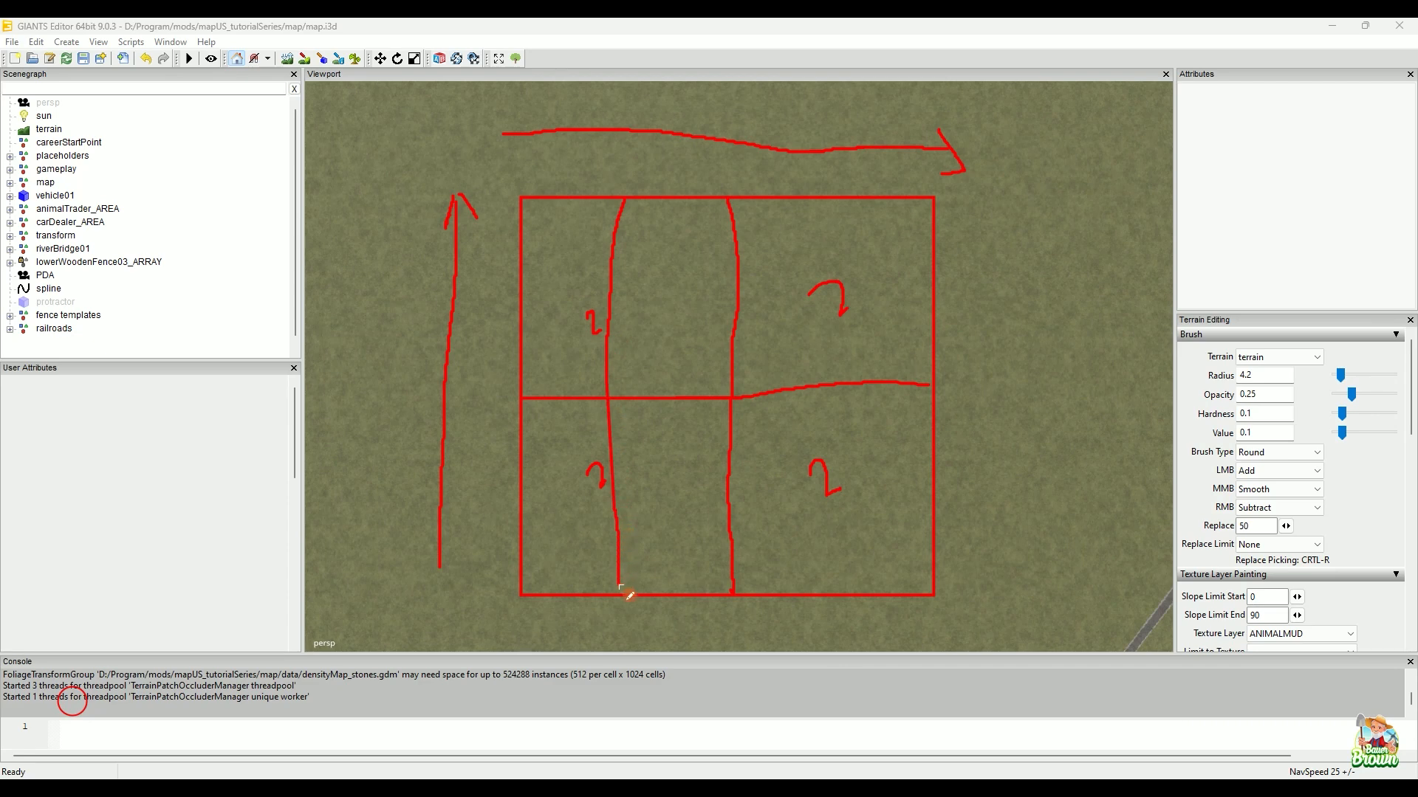
drag(842, 200, 858, 594)
drag(521, 292, 923, 294)
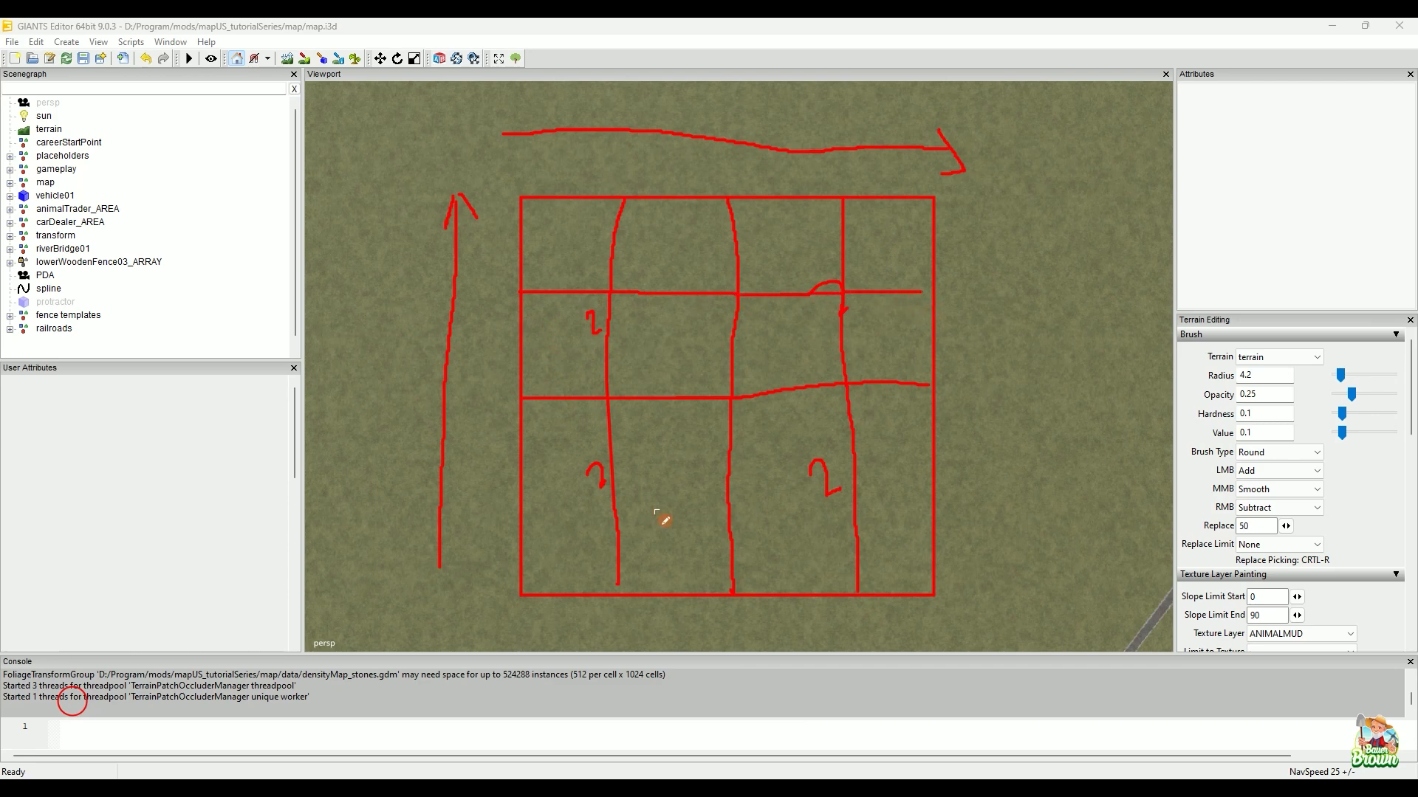
drag(531, 504, 928, 488)
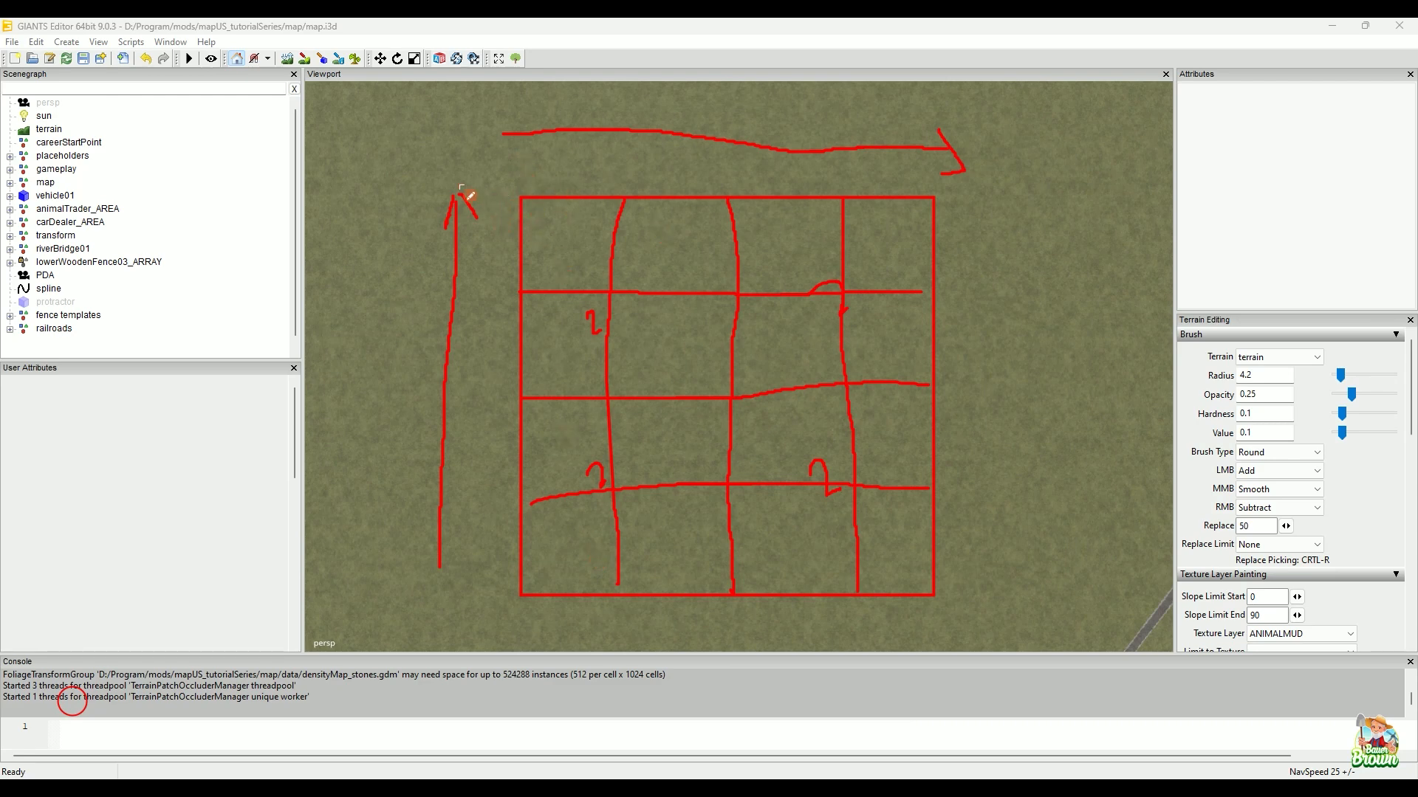
- Label both guide arrows 8, mark a corner cell of the grid, and clear the drawing from the screen
mouse_move(442, 153)
mouse_down()
mouse_move(474, 150)
mouse_move(441, 161)
mouse_up()
mouse_move(984, 158)
mouse_down()
mouse_move(986, 194)
mouse_move(944, 170)
mouse_up()
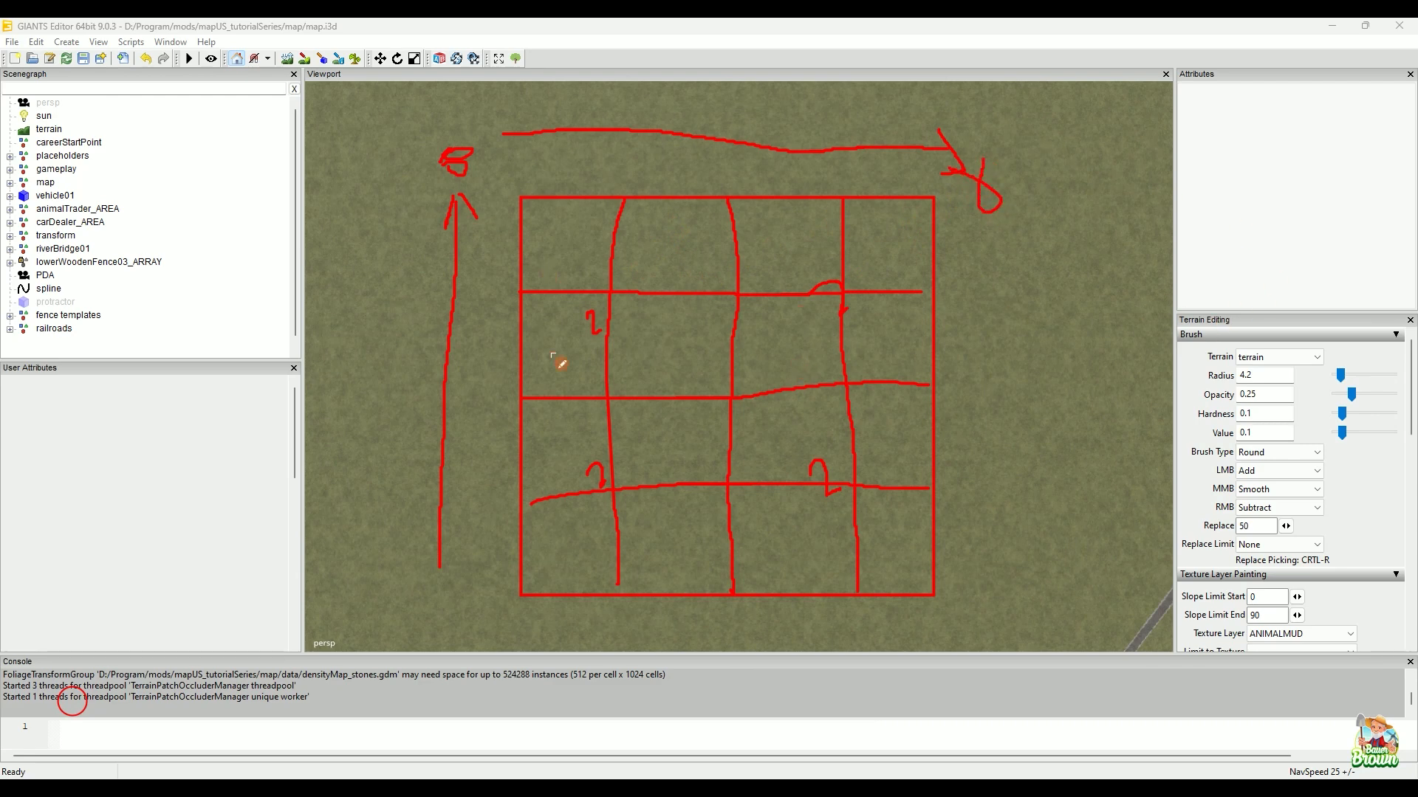
drag(550, 235, 574, 256)
key(Escape)
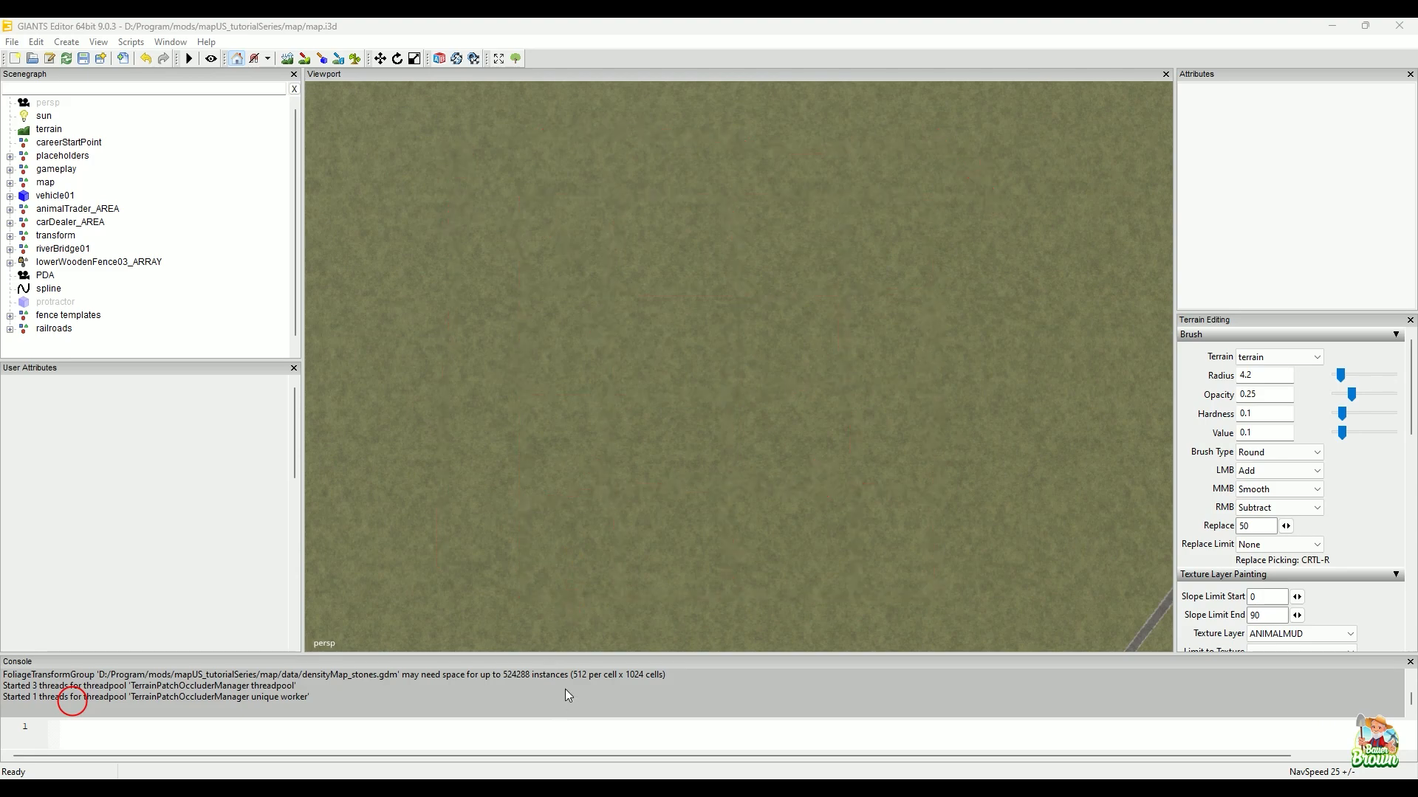
right_click(538, 648)
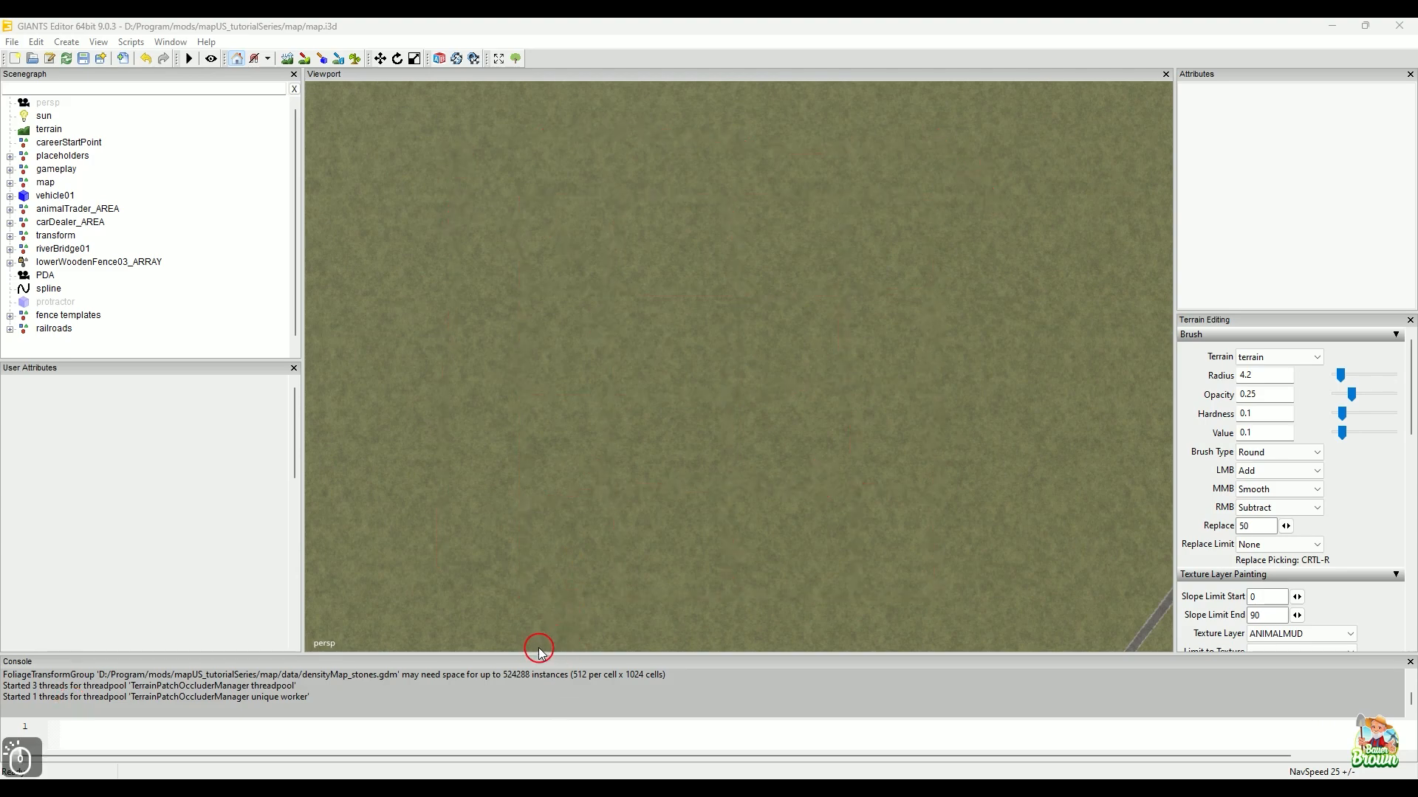
- Select the terrain and inspect its Max LOD Distance and Height Scale attributes
alt+drag(623, 375, 808, 410)
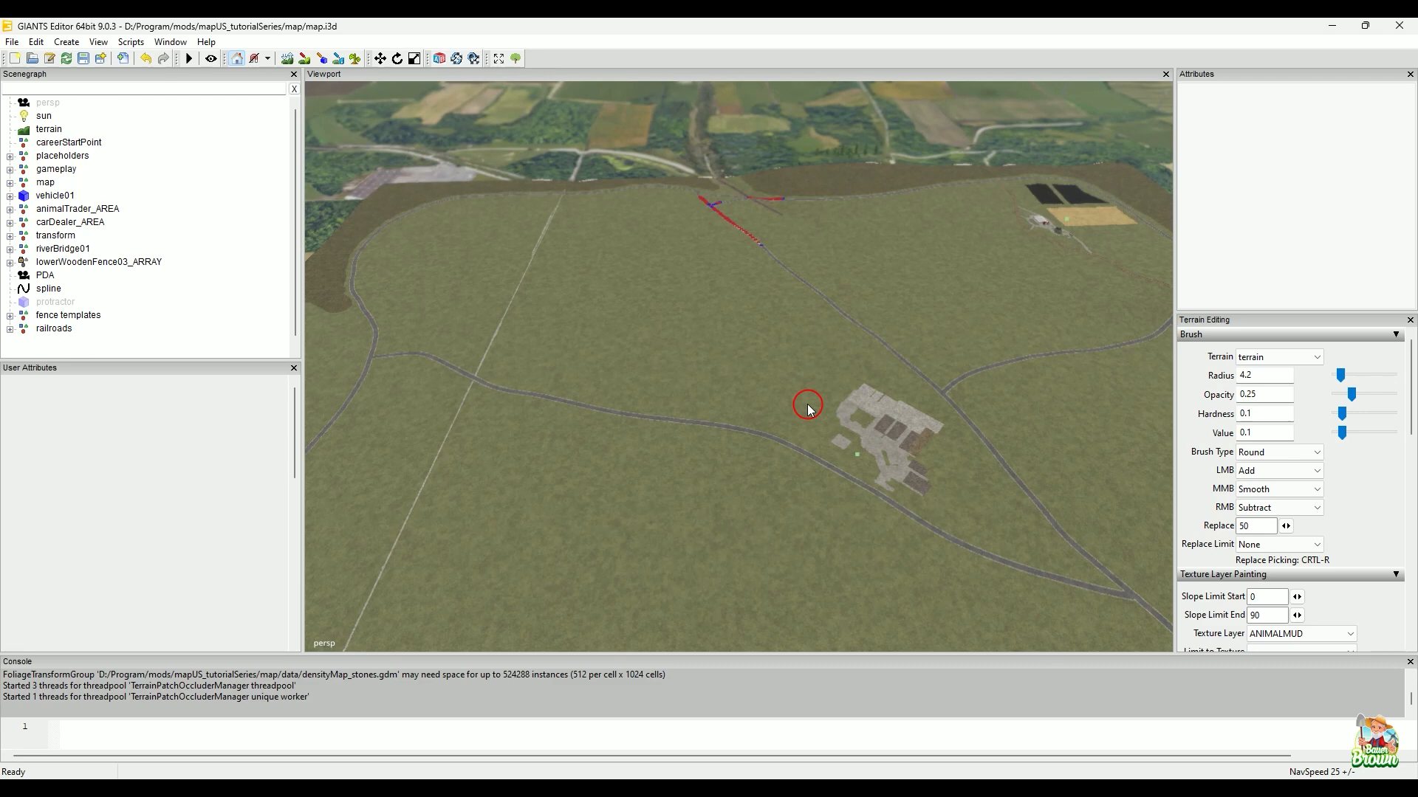
mouse_move(858, 281)
alt+middle_down()
mouse_move(822, 441)
mouse_move(756, 405)
mouse_move(690, 406)
alt+middle_up()
alt+drag(827, 339, 842, 288)
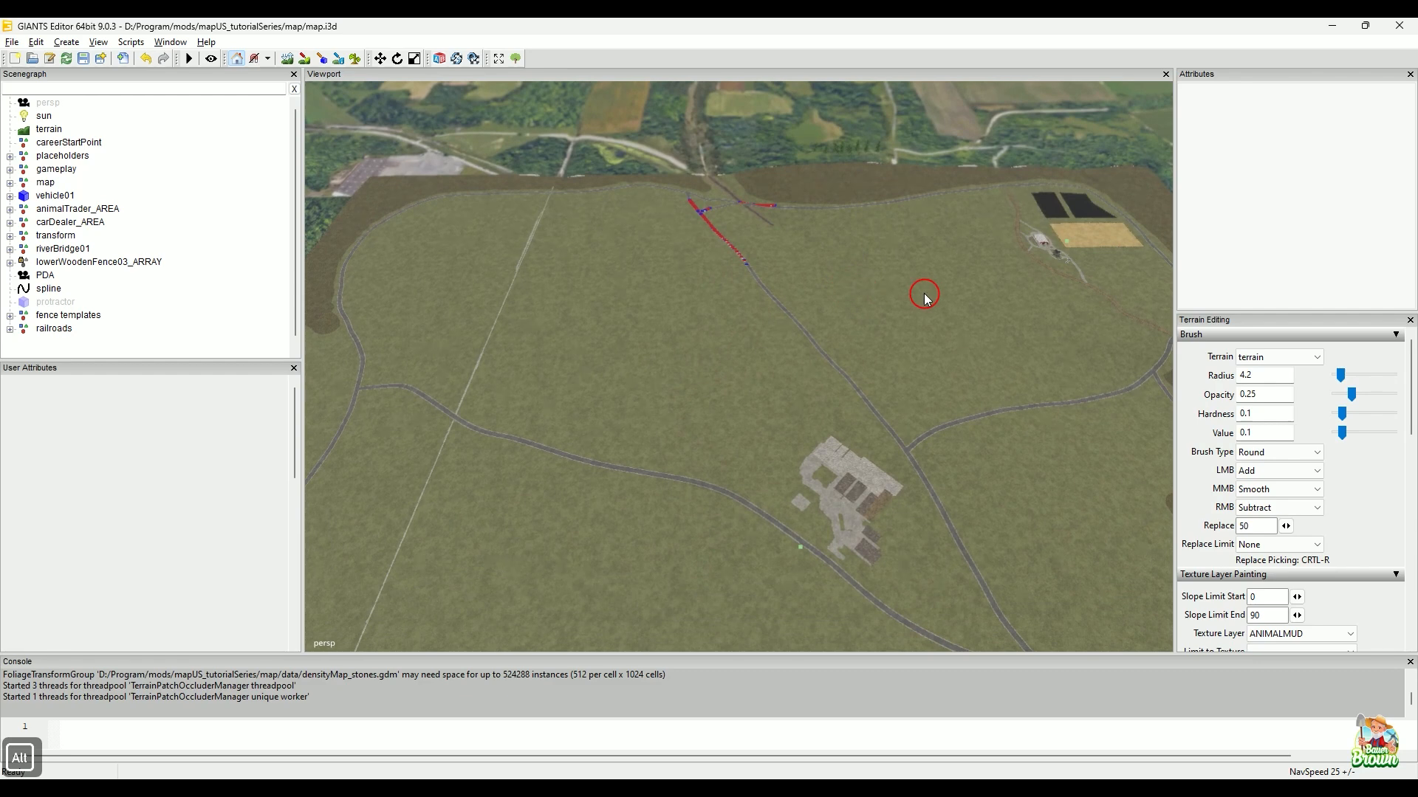
alt+middle_drag(862, 331, 873, 390)
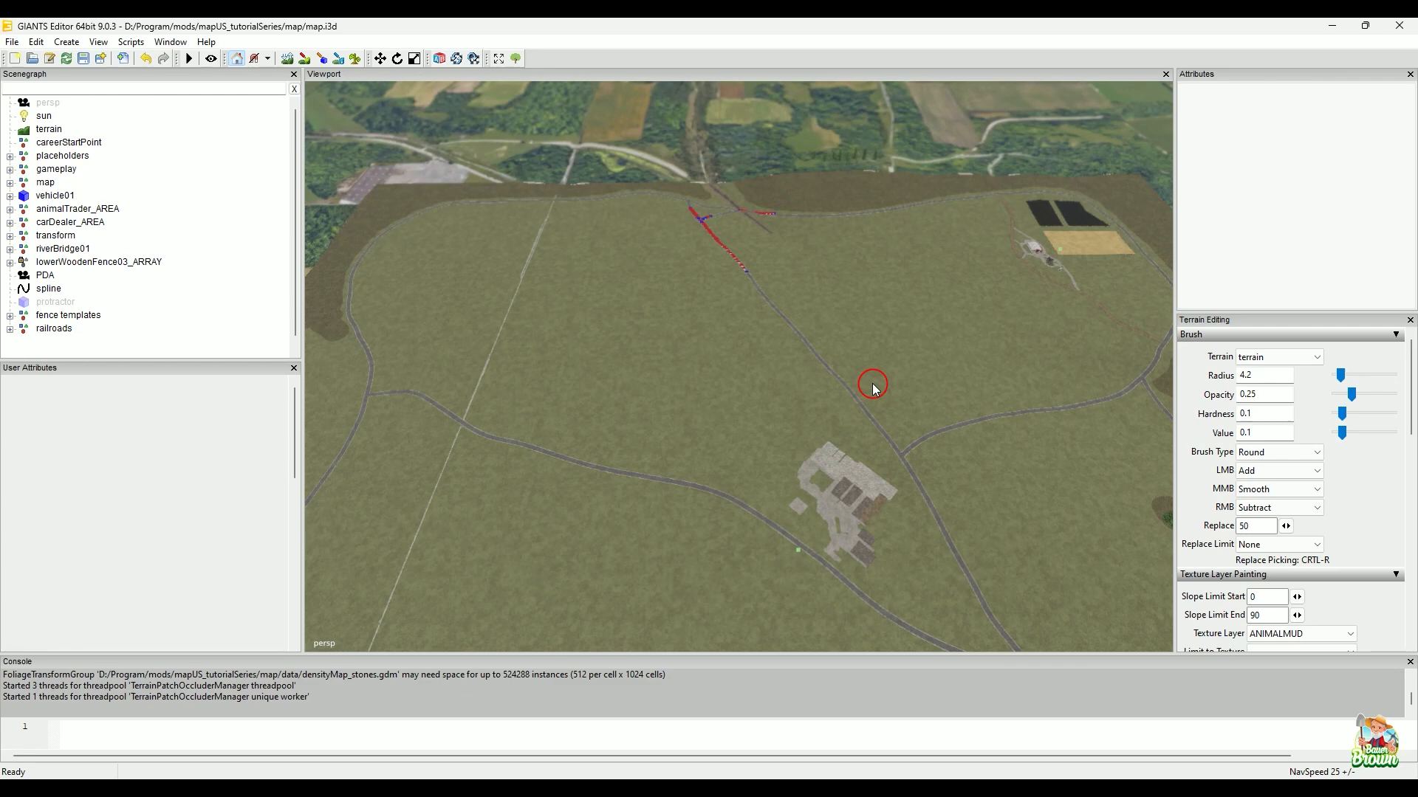
alt+middle_drag(926, 247, 862, 386)
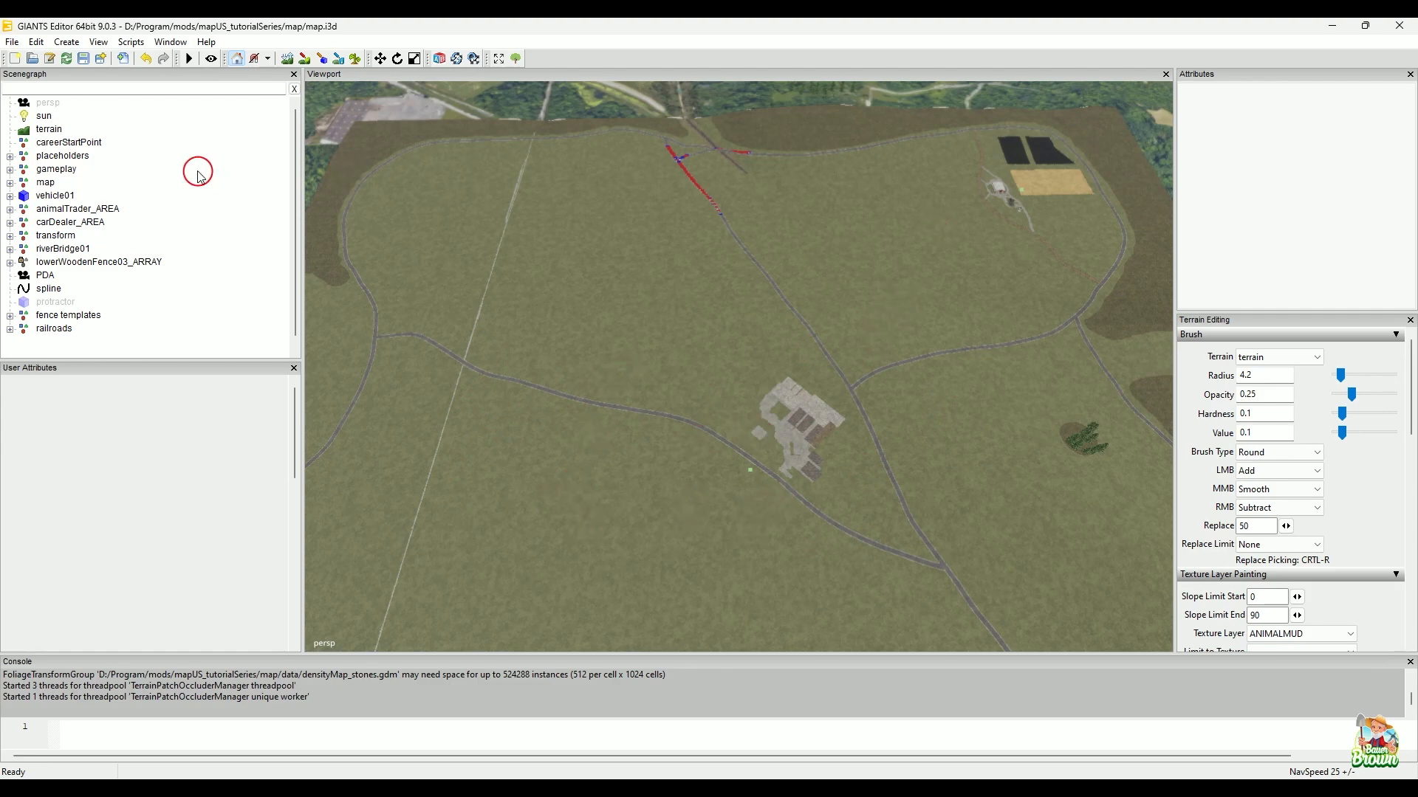
click(45, 130)
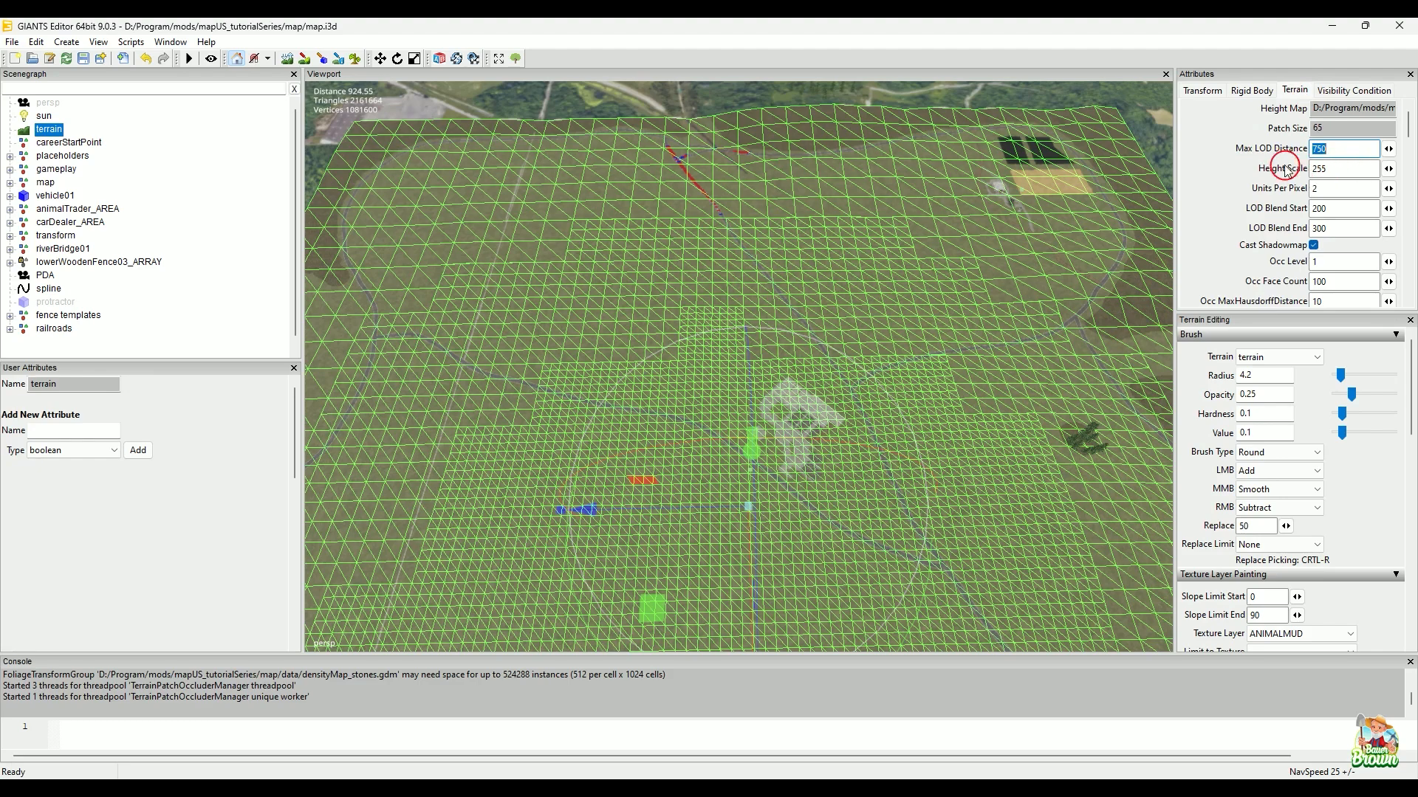
click(1340, 169)
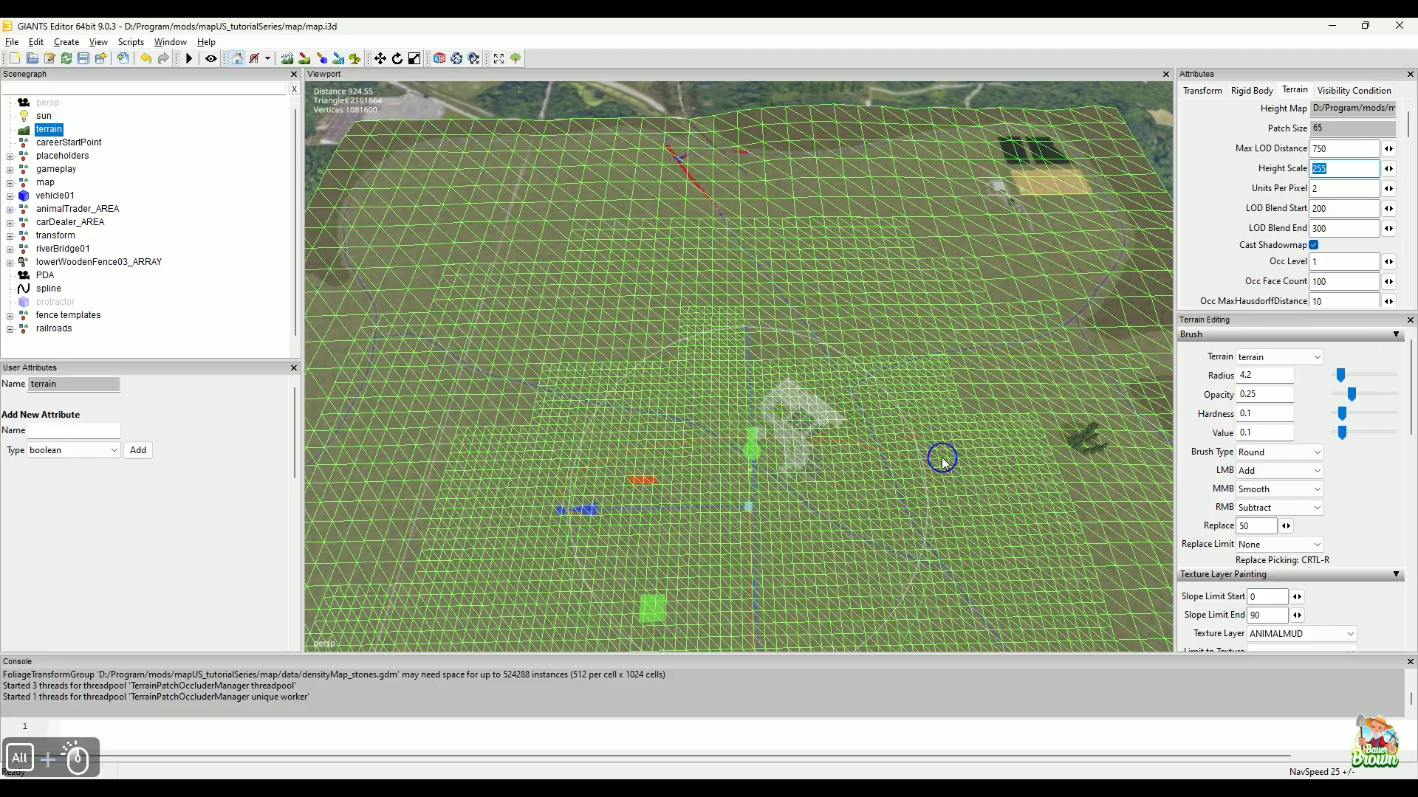
- Examine how the terrain wireframe density and relief vary from the farmyard to the far edge of the map
alt+drag(937, 468, 933, 357)
scroll(898, 423, up, 1)
alt+drag(906, 270, 926, 321)
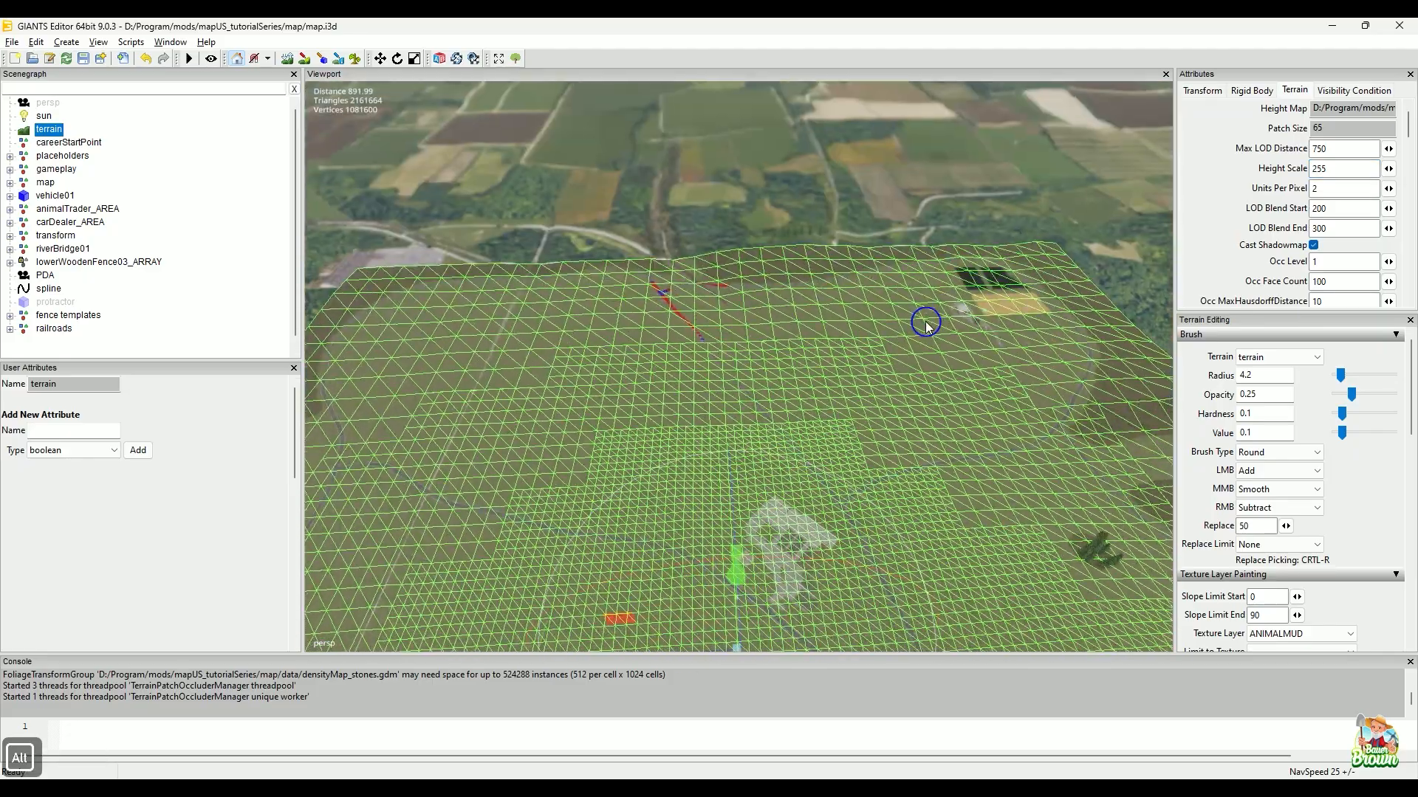
alt+drag(893, 434, 879, 452)
alt+right_drag(821, 478, 849, 398)
alt+middle_drag(760, 391, 727, 200)
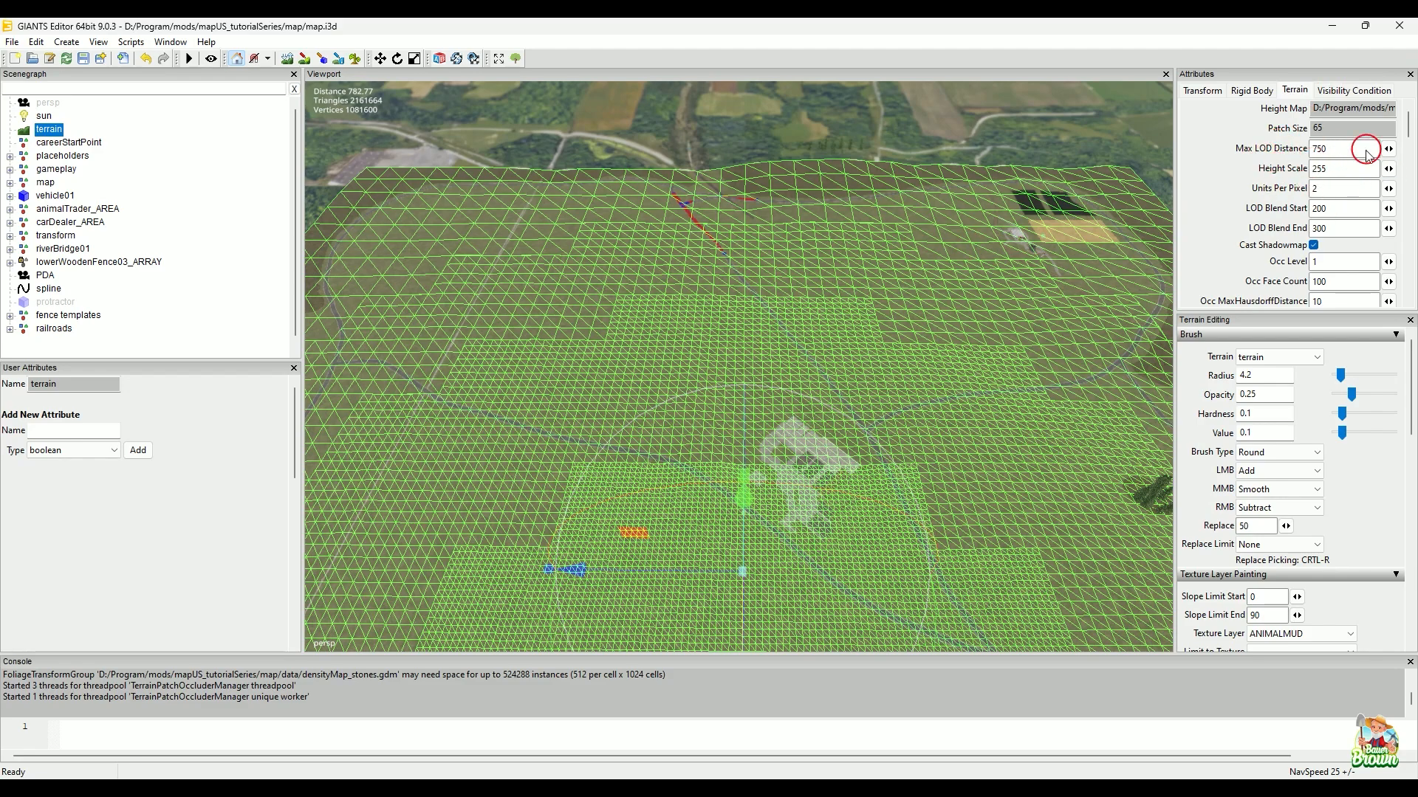
alt+drag(805, 343, 778, 248)
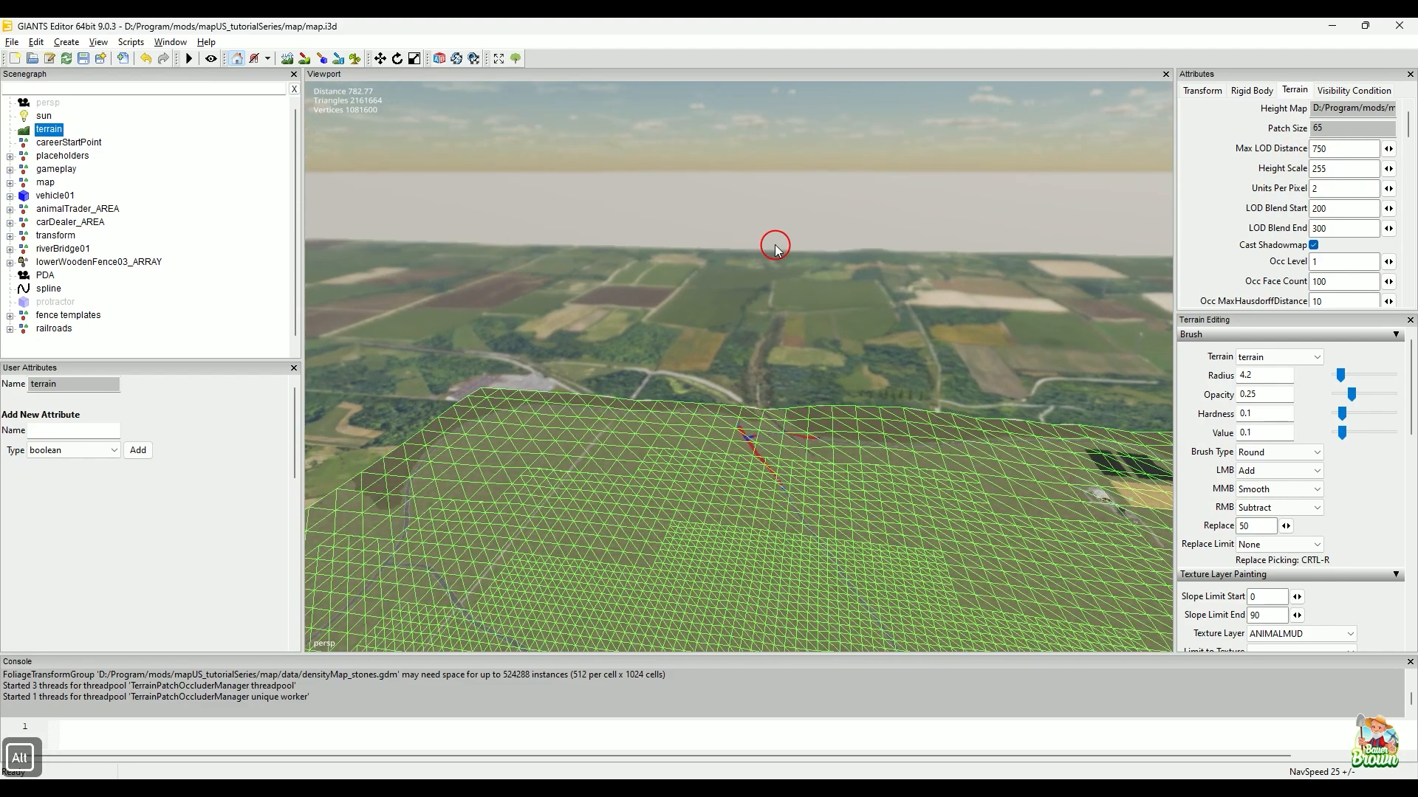
- Deselect the terrain and activate the terrain painting mode, checking the brush radius
click(789, 102)
click(303, 58)
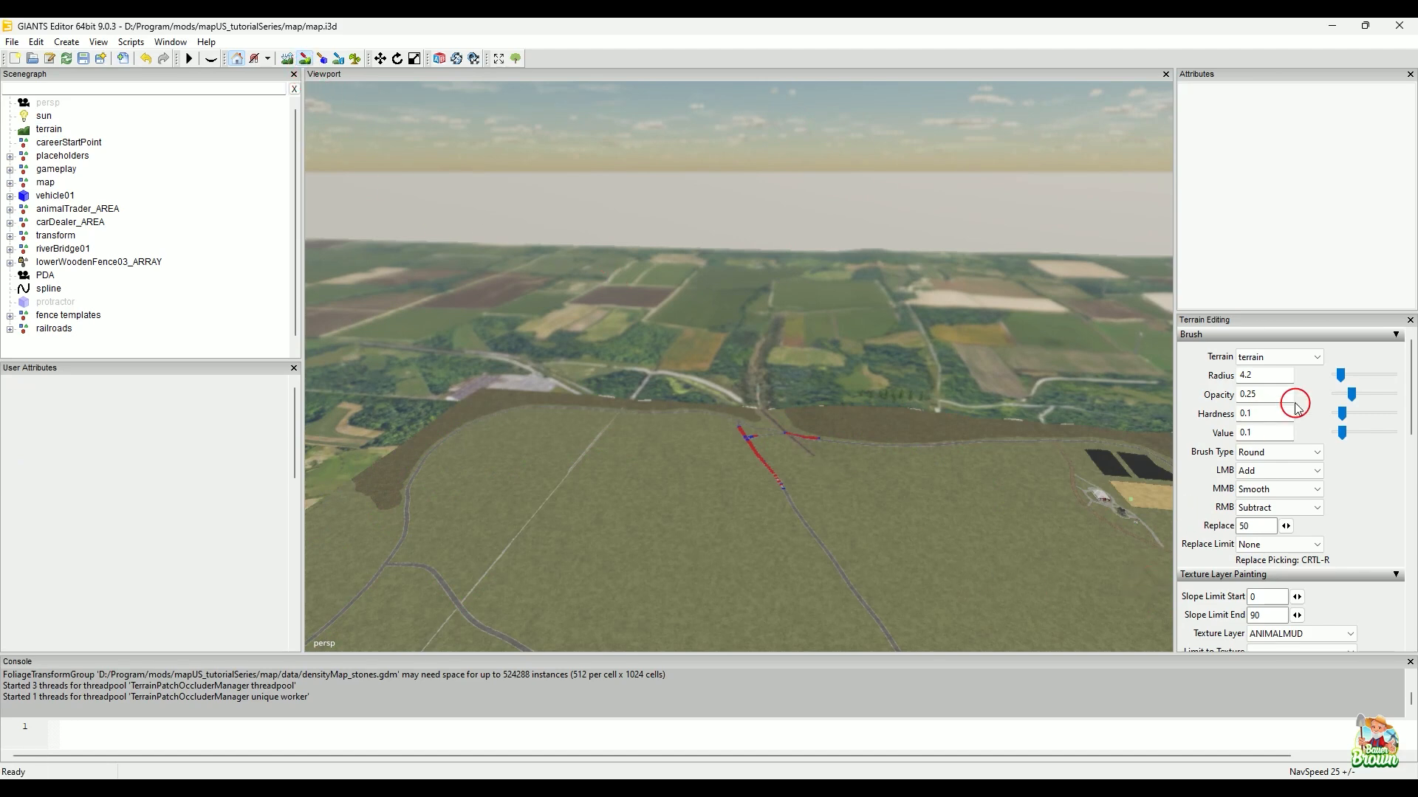
alt+drag(804, 453, 804, 480)
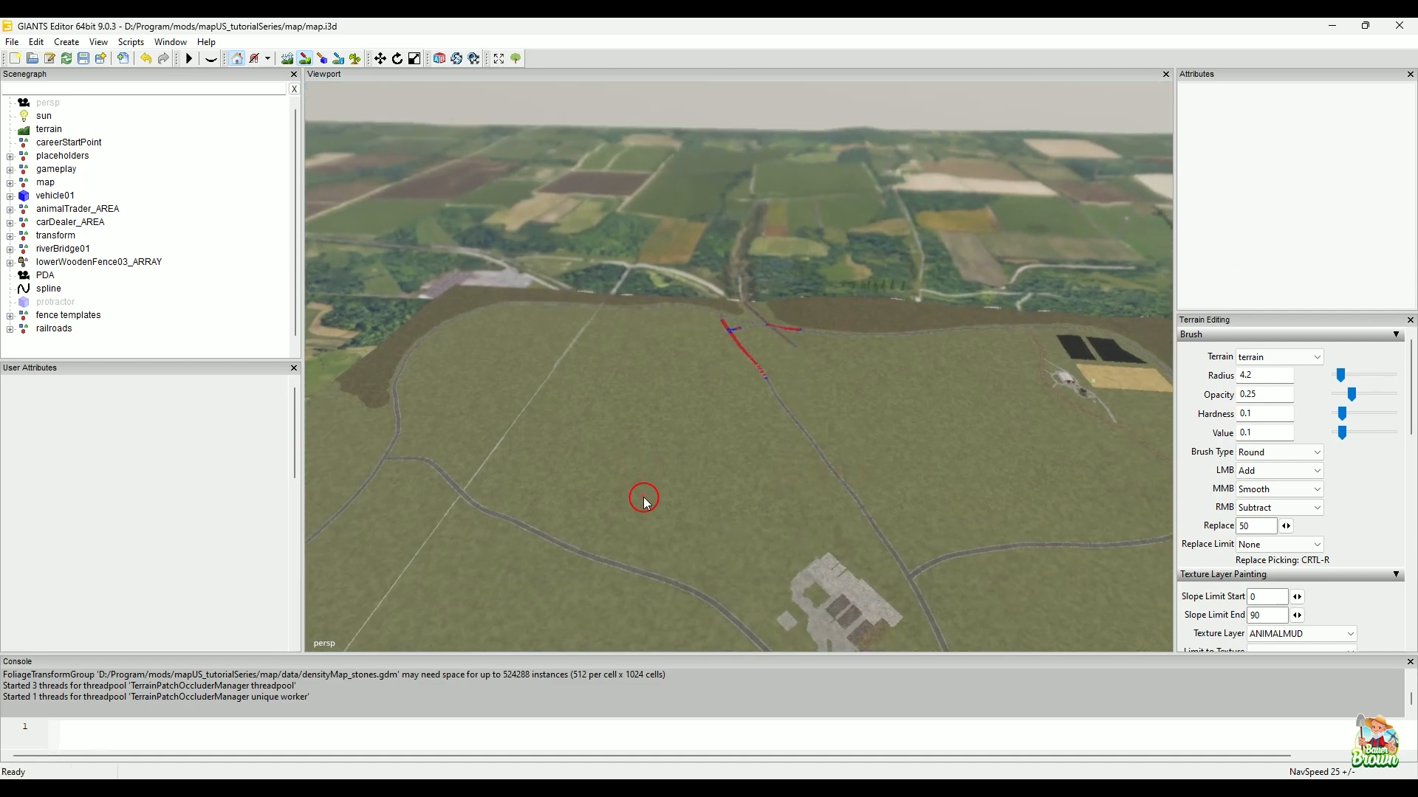
click(1295, 377)
- Examine the map surface from the paved farmyard along the road to the river bridge and the fields beyond
alt+middle_drag(711, 334, 587, 611)
alt+drag(583, 358, 786, 320)
alt+middle_drag(759, 251, 813, 472)
alt+drag(633, 295, 781, 250)
alt+middle_drag(781, 249, 811, 434)
alt+drag(834, 351, 715, 412)
alt+middle_drag(685, 284, 712, 455)
alt+drag(820, 377, 587, 405)
alt+drag(716, 380, 642, 362)
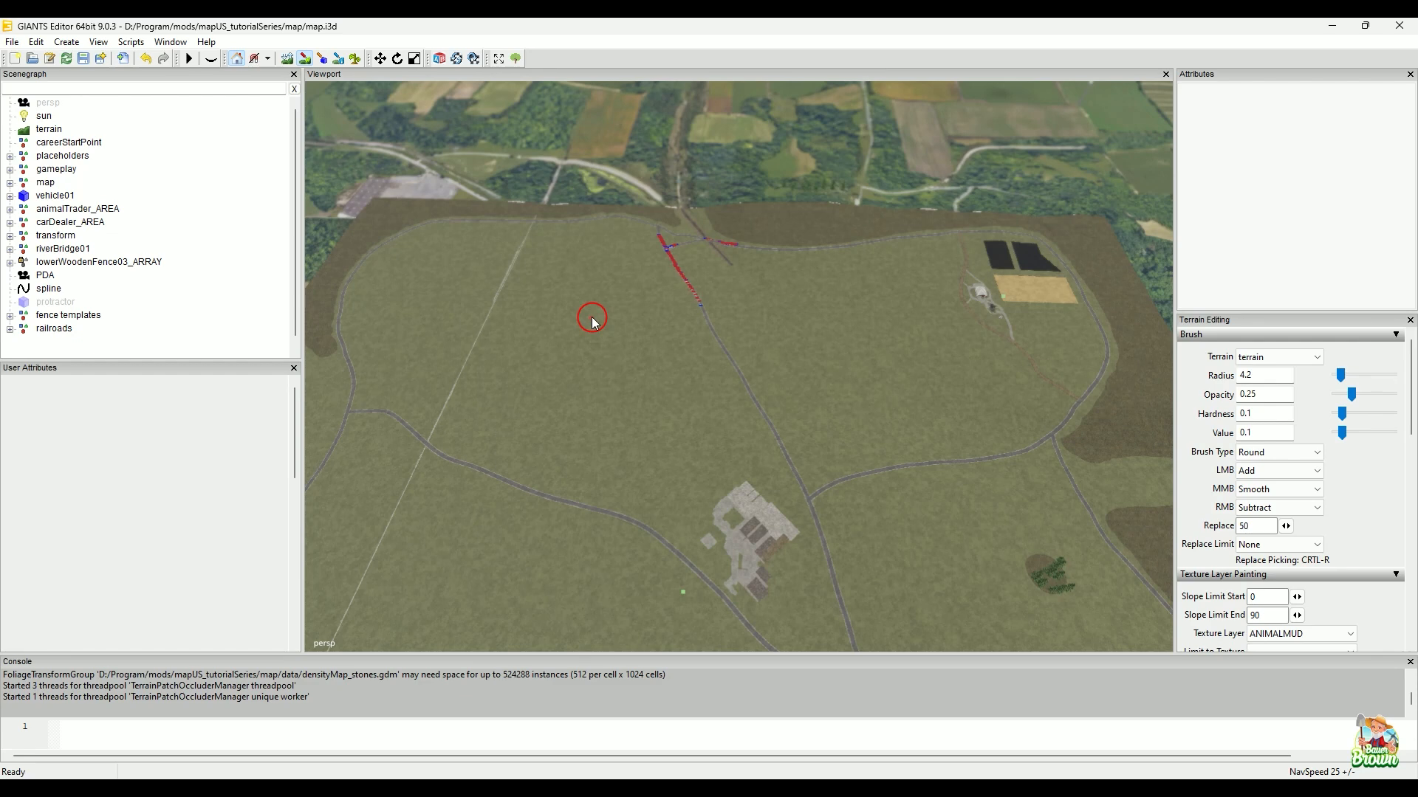
- Examine the grassland beyond the farmyard, out to the perimeter road and the map edge against the background terrain
alt+middle_drag(840, 296, 729, 439)
alt+drag(813, 347, 833, 421)
alt+middle_drag(860, 395, 845, 467)
mouse_move(844, 467)
alt+mouse_down()
mouse_move(638, 463)
mouse_move(513, 532)
alt+mouse_up()
alt+drag(993, 408, 756, 477)
mouse_move(574, 569)
alt+right_down()
mouse_move(711, 522)
mouse_move(908, 339)
alt+right_up()
alt+drag(711, 519, 811, 450)
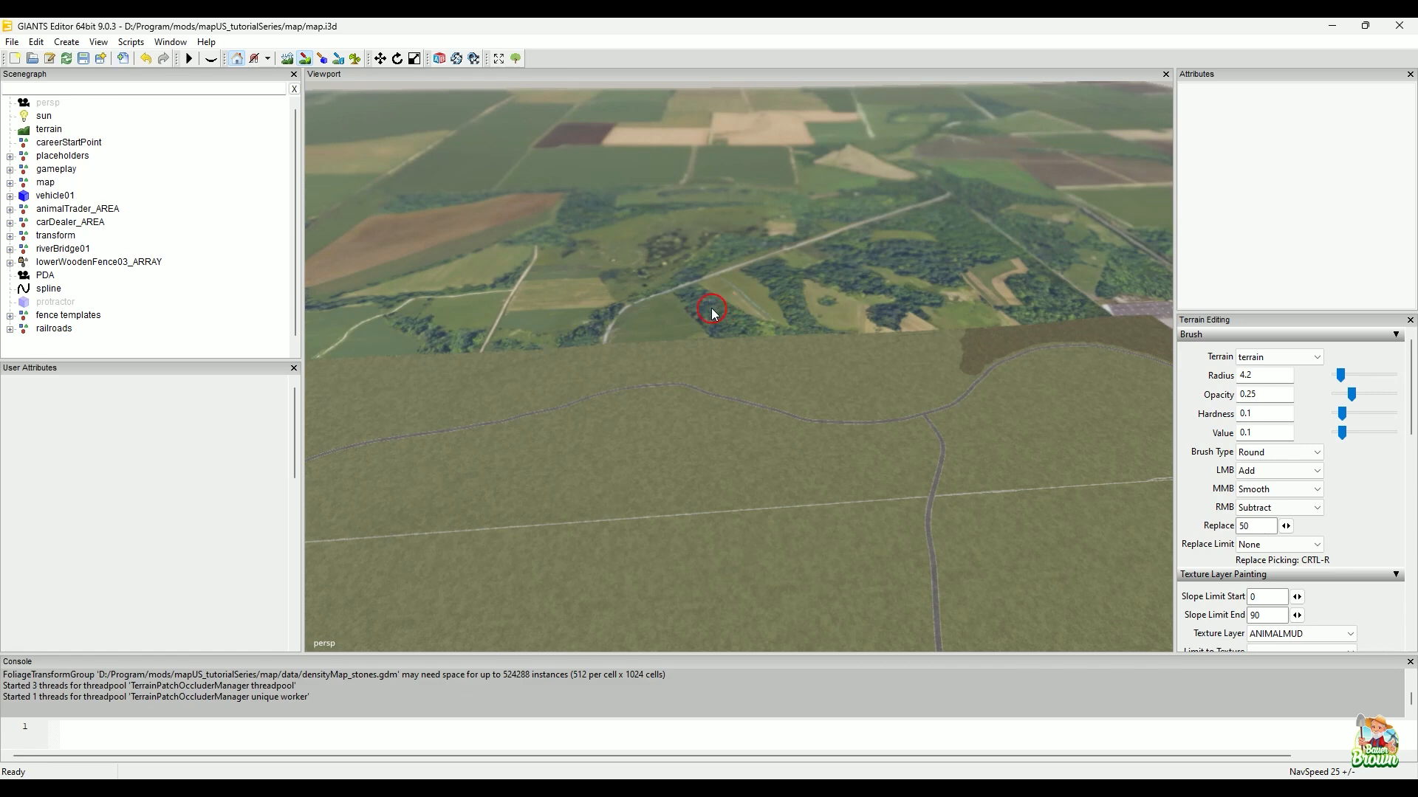
alt+drag(727, 310, 820, 449)
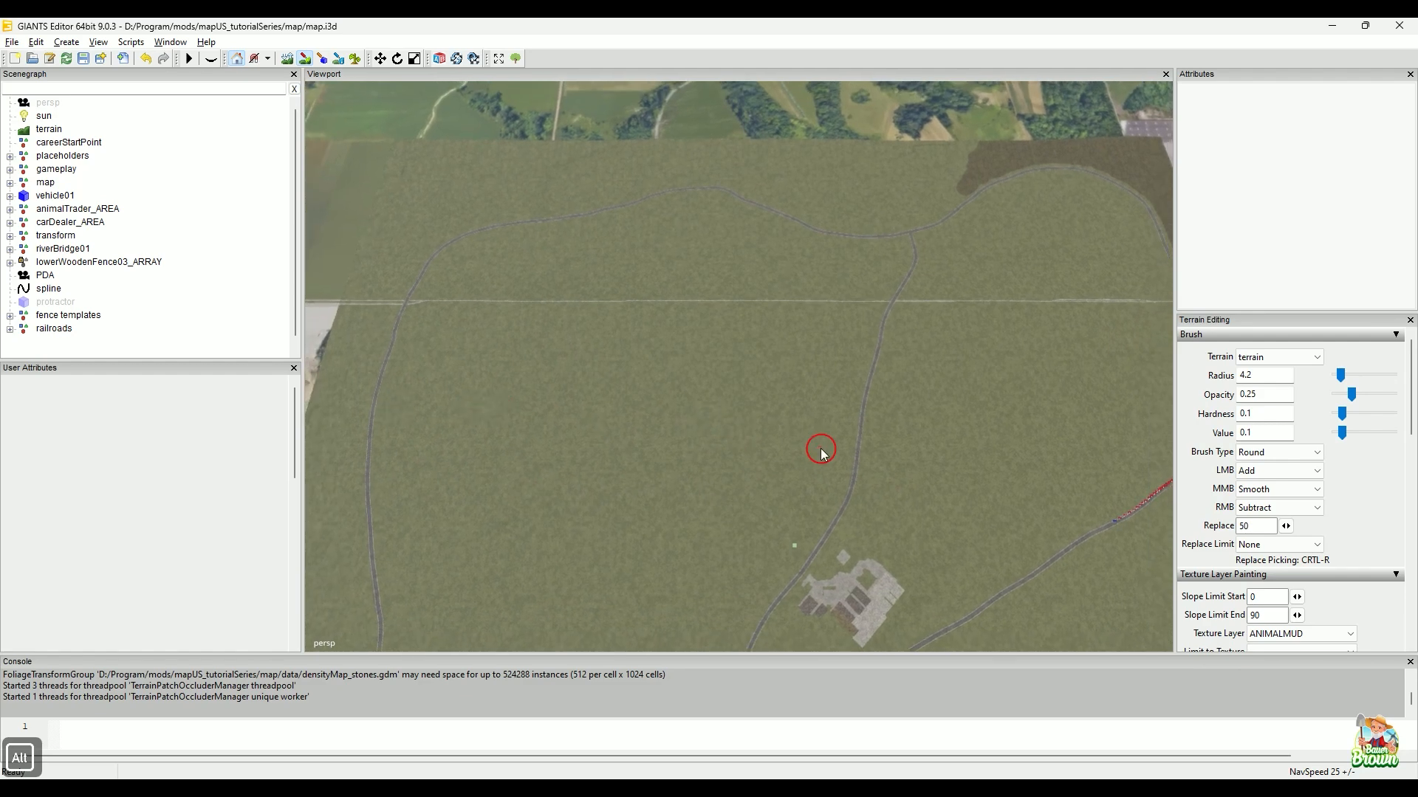
alt+drag(861, 304, 742, 464)
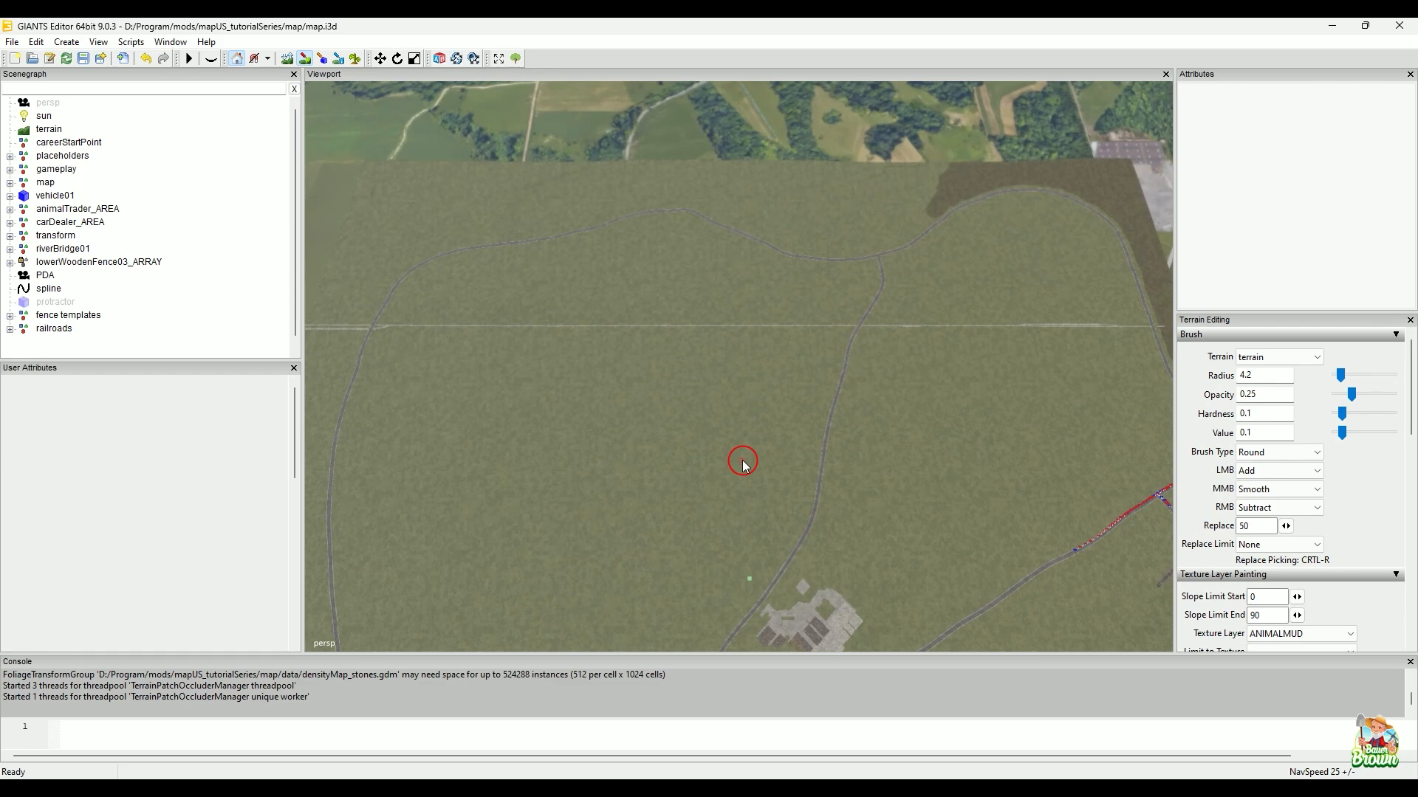
- Examine the map from the grassland edge around past the river channels to the red-marked road splines and rail crossing
alt+drag(743, 464, 757, 498)
alt+drag(756, 395, 598, 495)
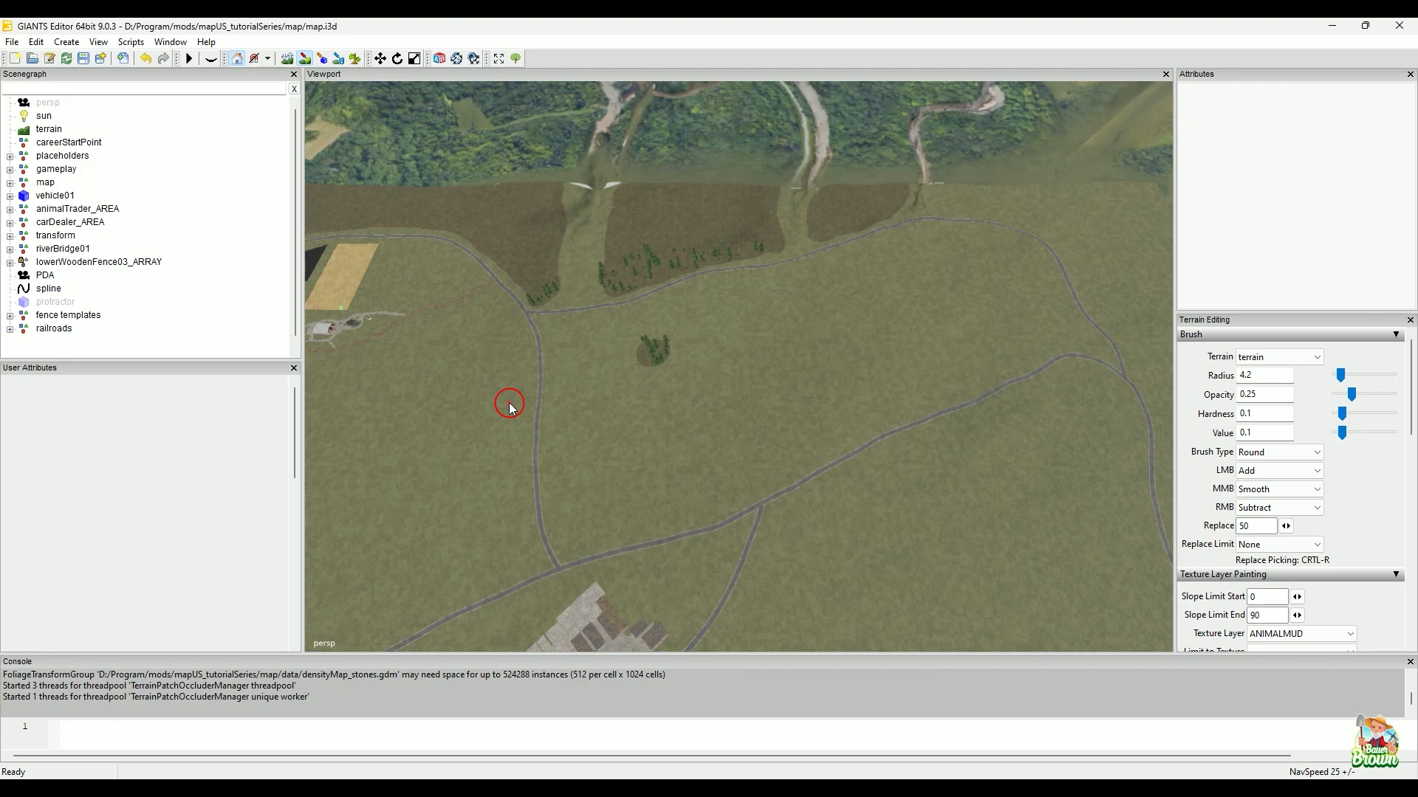
alt+drag(947, 315, 446, 336)
alt+right_drag(550, 472, 728, 382)
alt+right_drag(635, 451, 1034, 390)
alt+right_drag(785, 442, 946, 393)
alt+right_drag(682, 449, 760, 421)
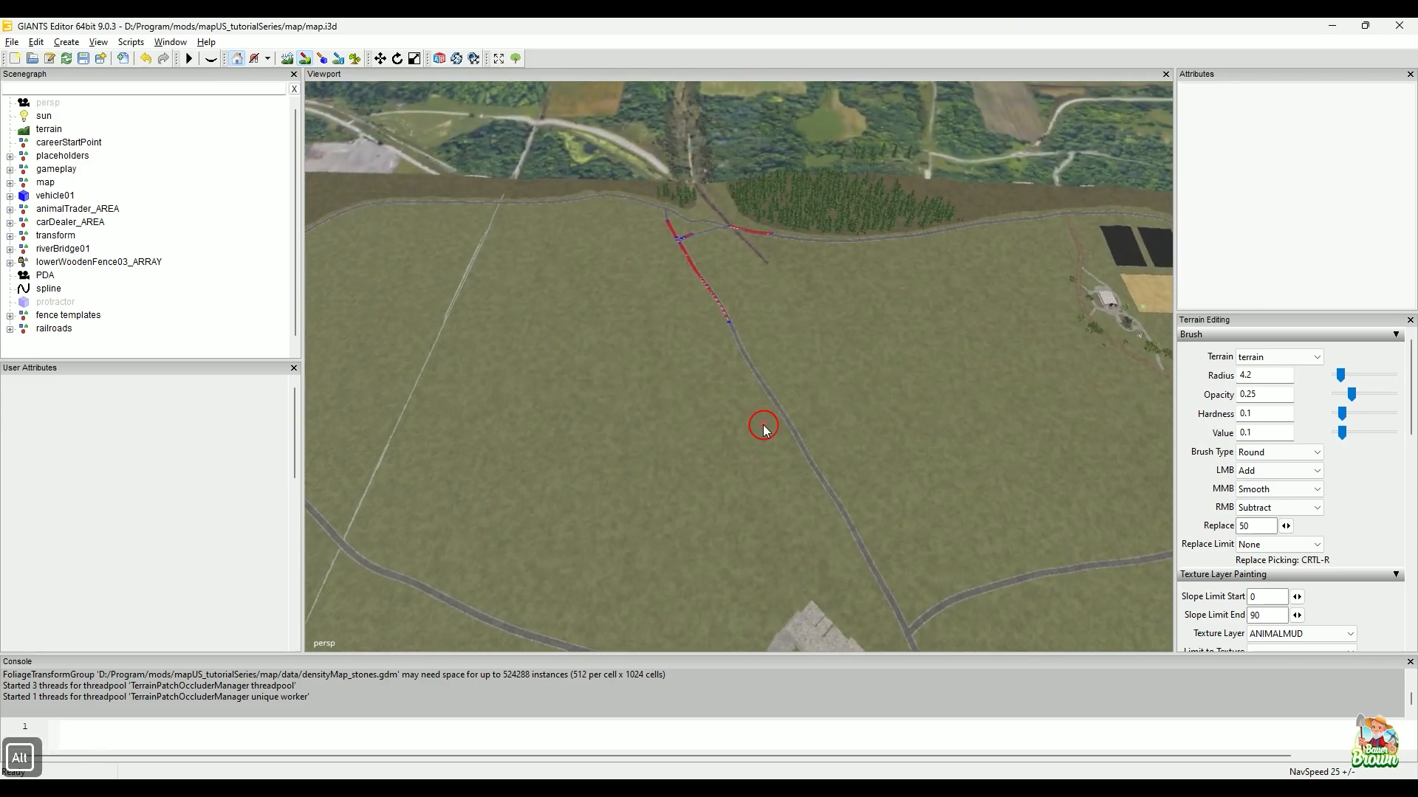
alt+right_drag(728, 367, 981, 355)
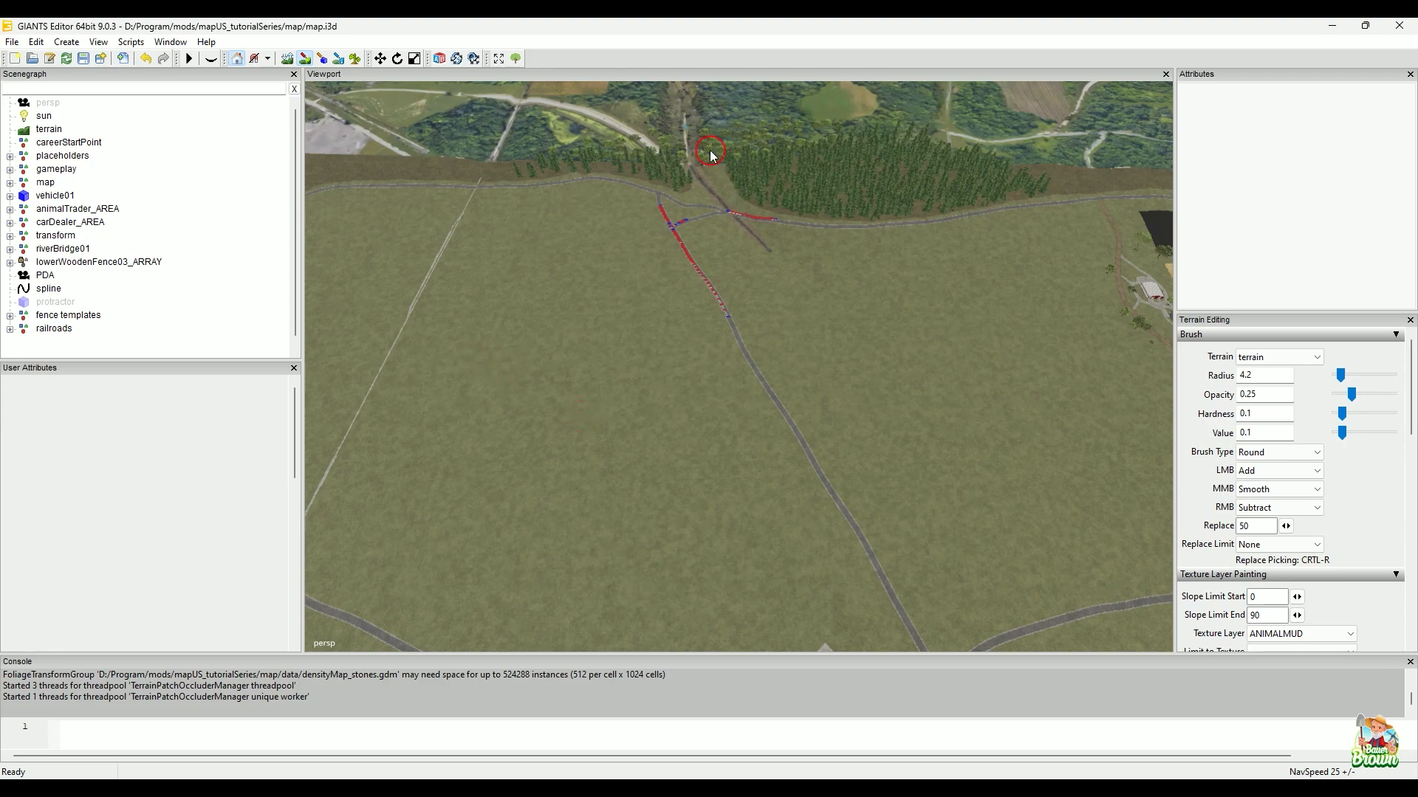
- Examine the road leading to the forested river crossing, then the opposite map edge where it meets the background terrain
alt+drag(698, 430, 783, 305)
alt+right_drag(783, 305, 847, 481)
alt+drag(848, 481, 791, 374)
alt+right_drag(791, 374, 769, 370)
alt+drag(769, 370, 877, 273)
alt+drag(542, 438, 671, 317)
alt+right_drag(671, 317, 837, 295)
alt+drag(838, 295, 672, 475)
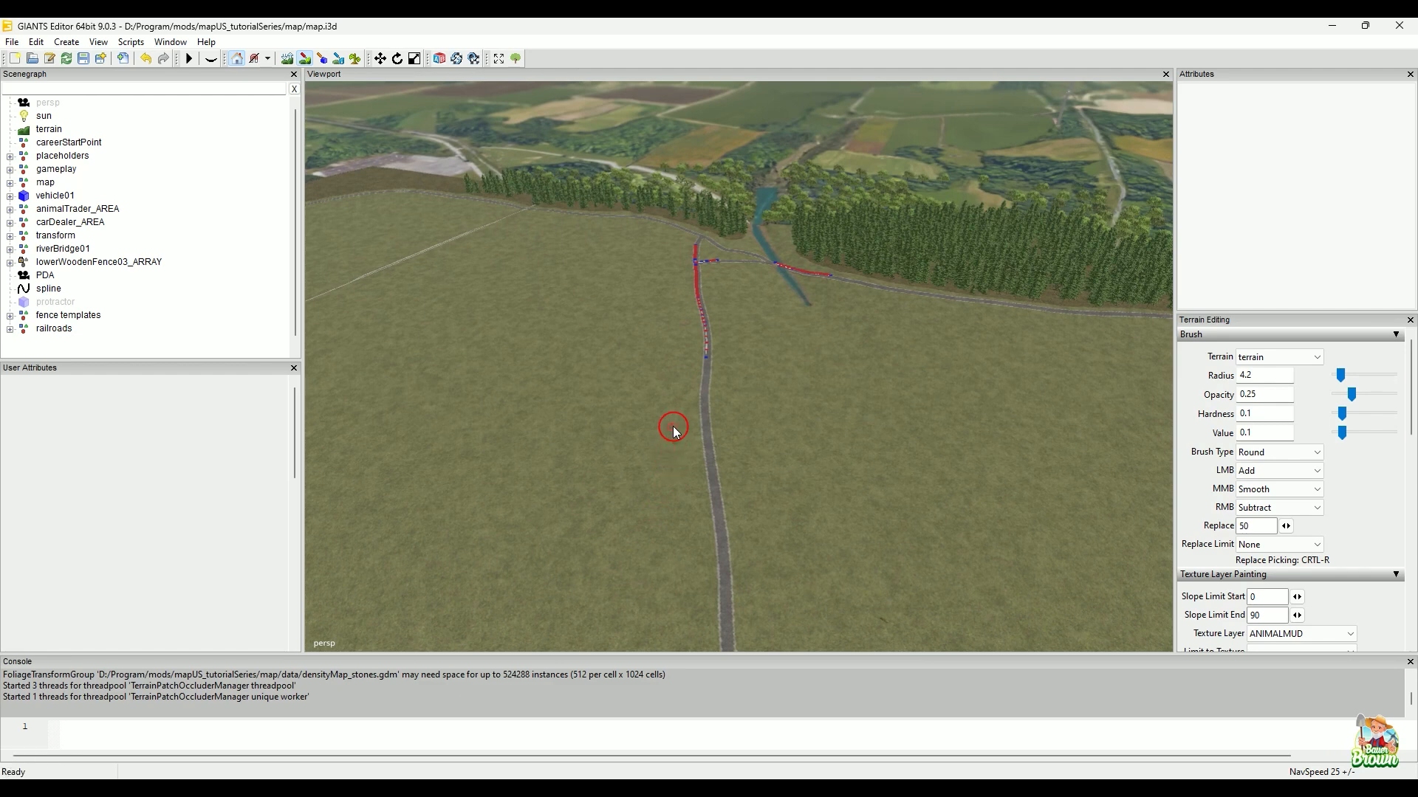
alt+drag(734, 426, 837, 465)
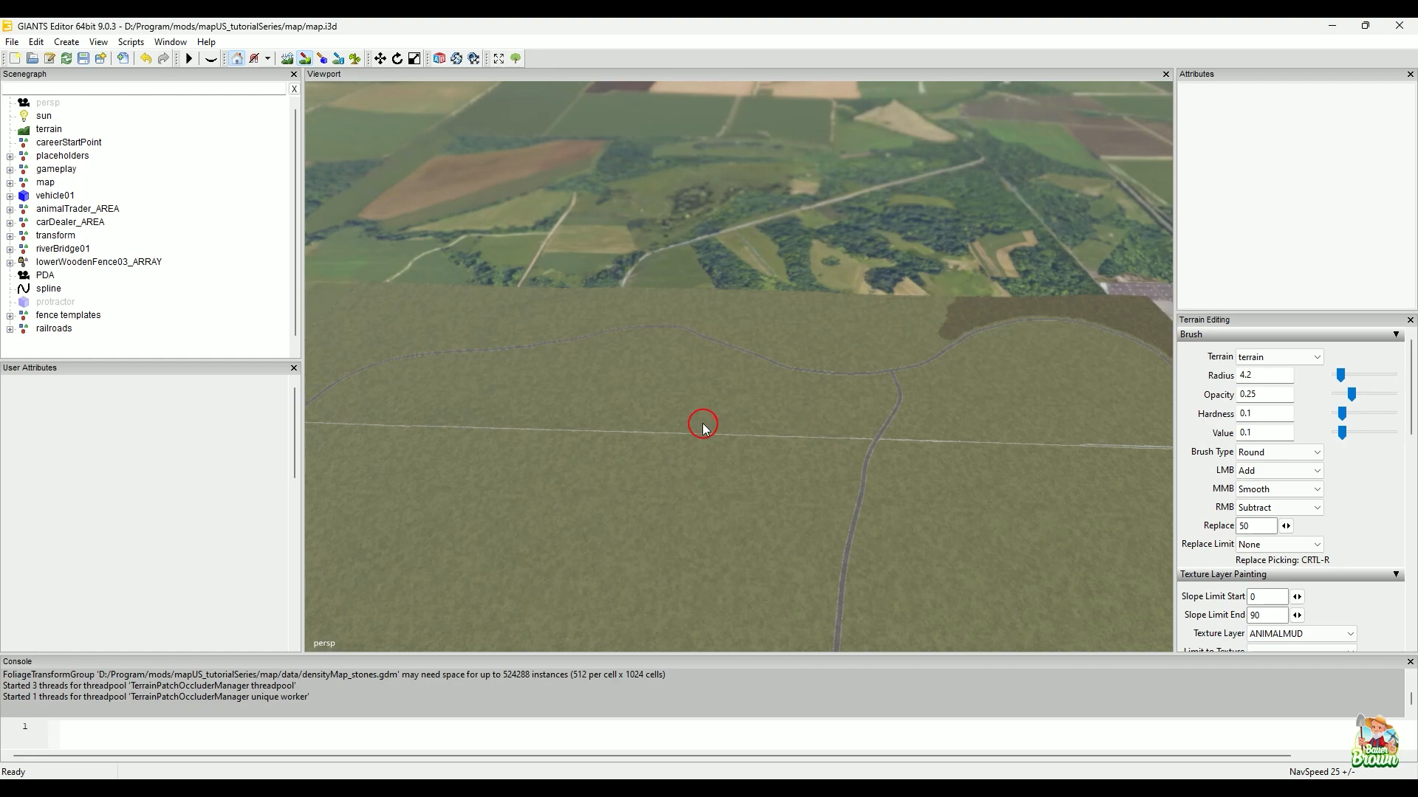
- Switch to the map's data folder in File Explorer and compare the image dimensions of map_dem and grassDryPatchy04_weight
mouse_move(654, 789)
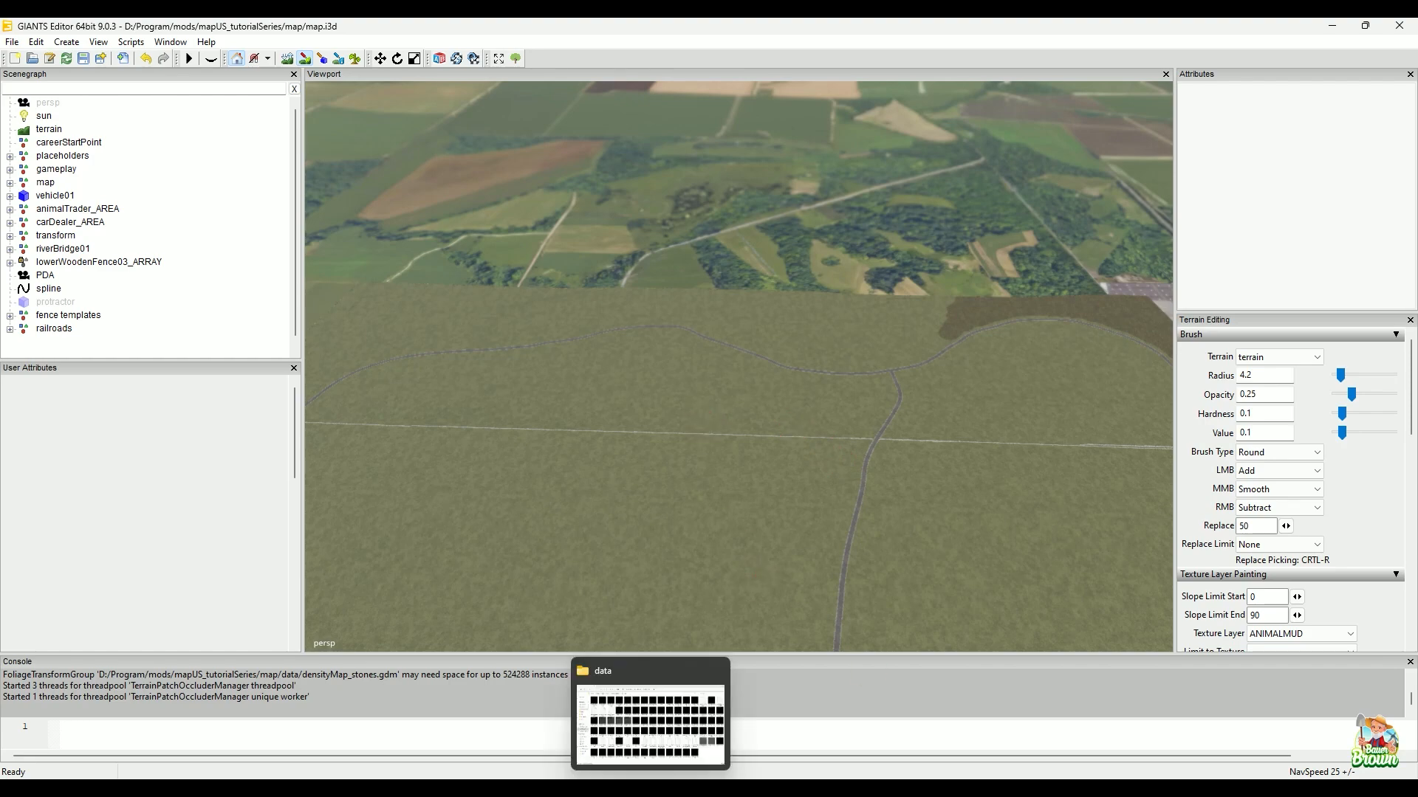
click(642, 752)
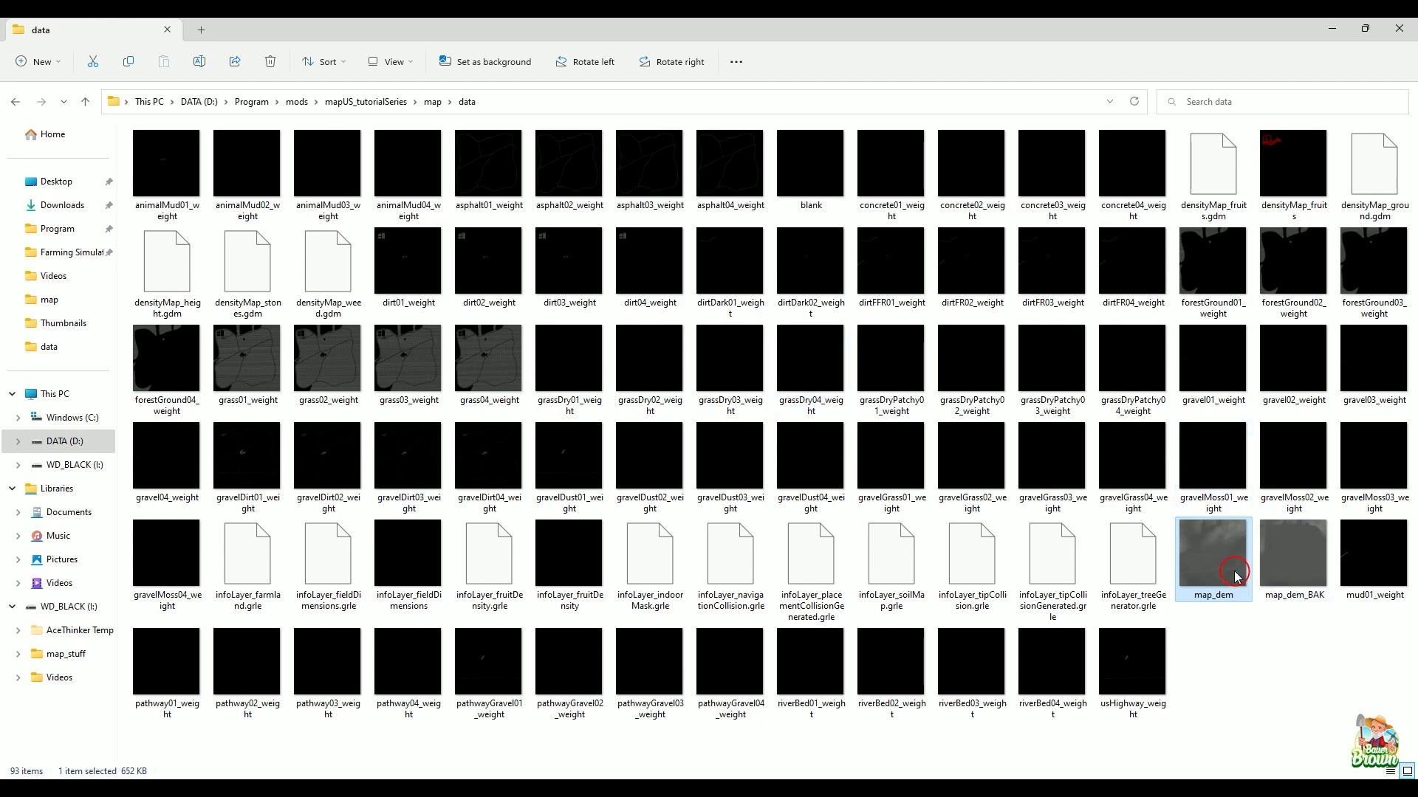
mouse_move(1237, 575)
mouse_move(1118, 360)
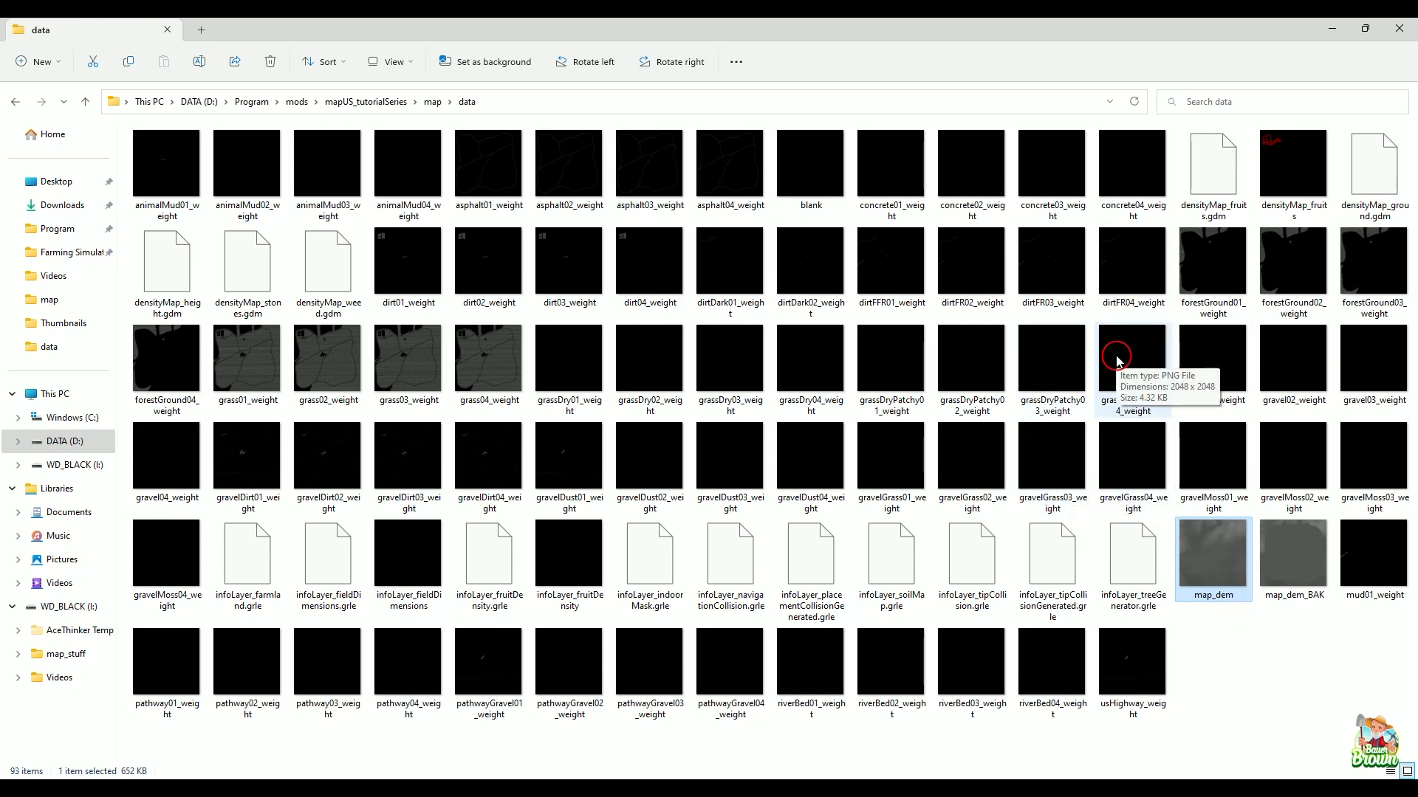
mouse_move(1220, 551)
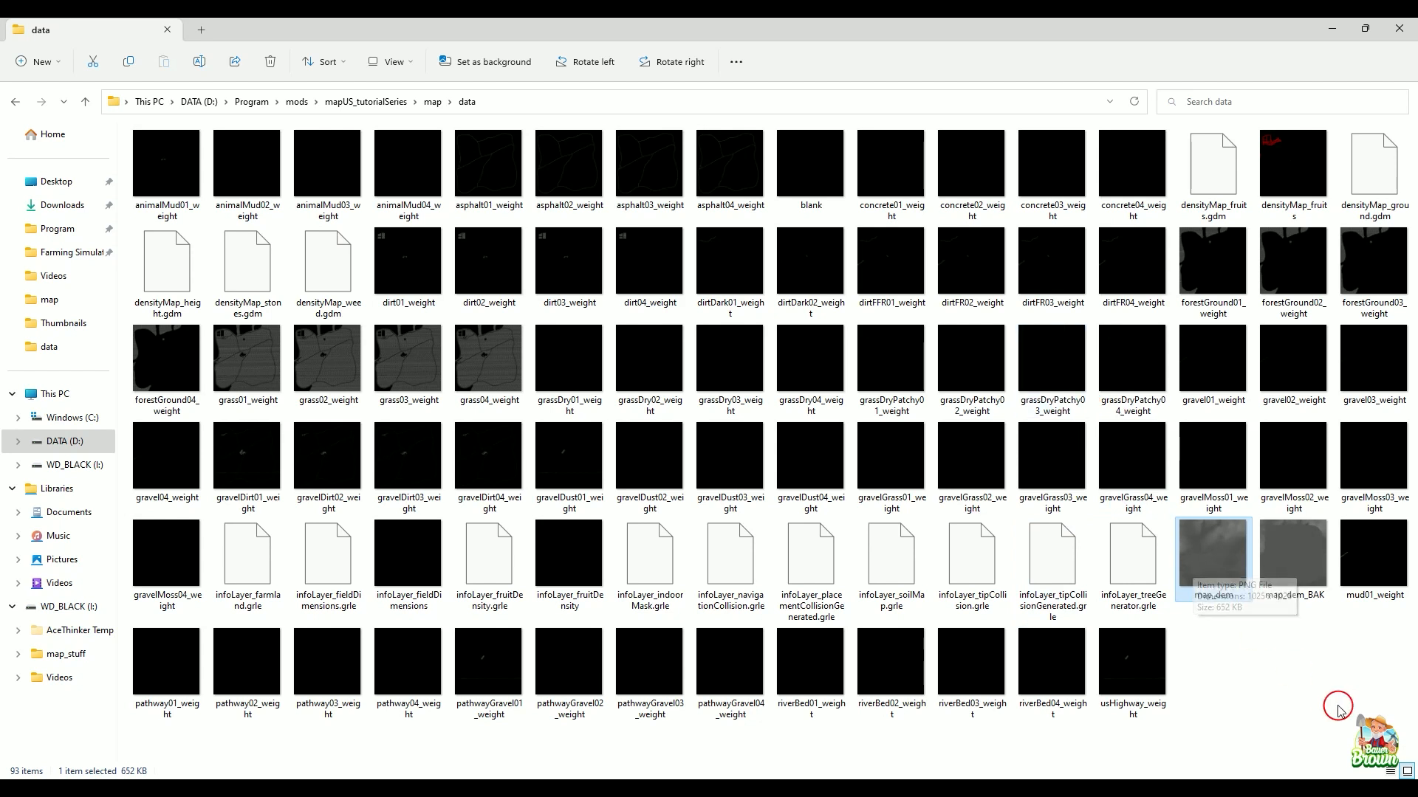
- Return to GIANTS Editor and examine the background terrain beyond the map edge, from the quarry around to the river channels
key(alt)
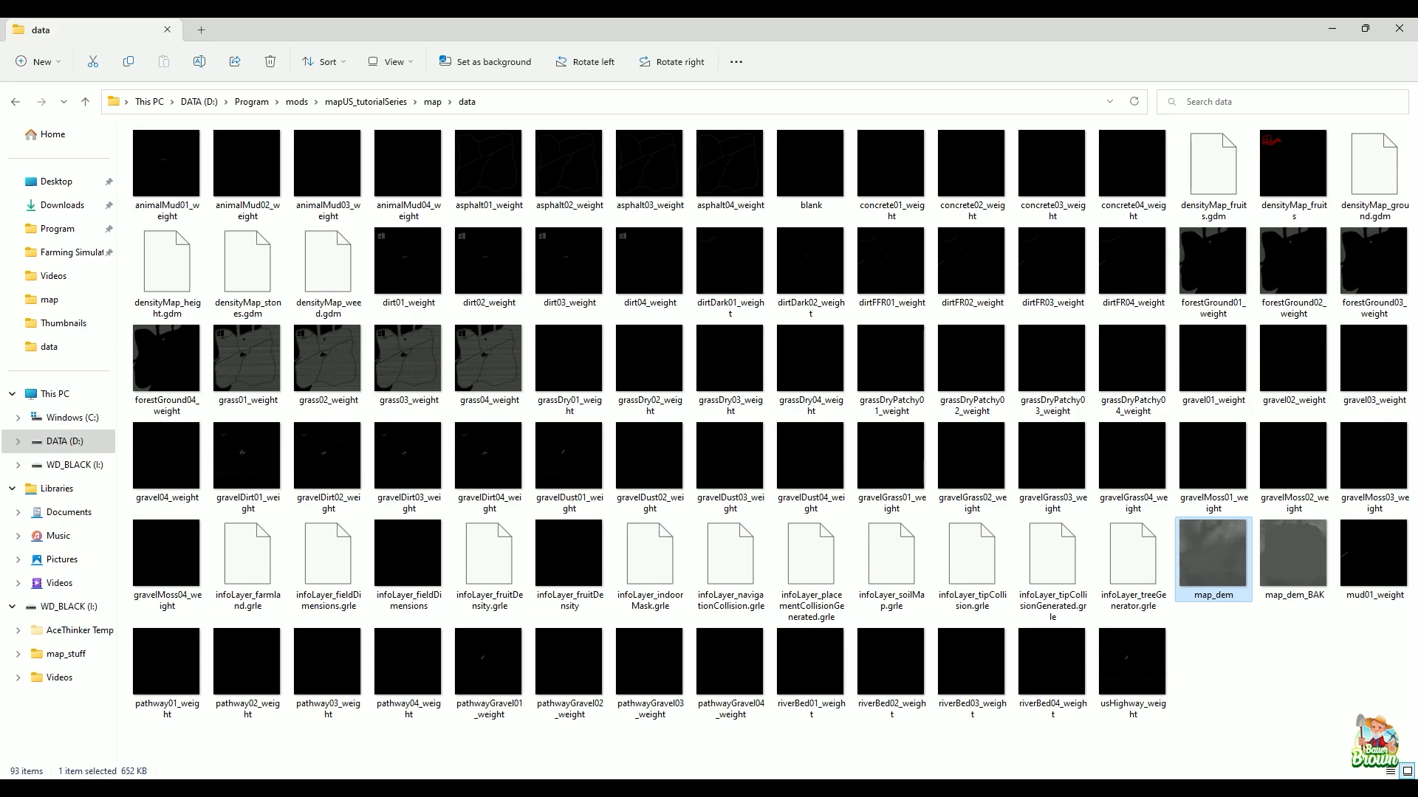
key(alt+Tab)
alt+middle_drag(718, 259, 738, 413)
mouse_move(797, 149)
alt+middle_down()
mouse_move(778, 433)
mouse_move(832, 310)
alt+middle_up()
alt+drag(832, 310, 623, 307)
alt+middle_drag(830, 318, 833, 450)
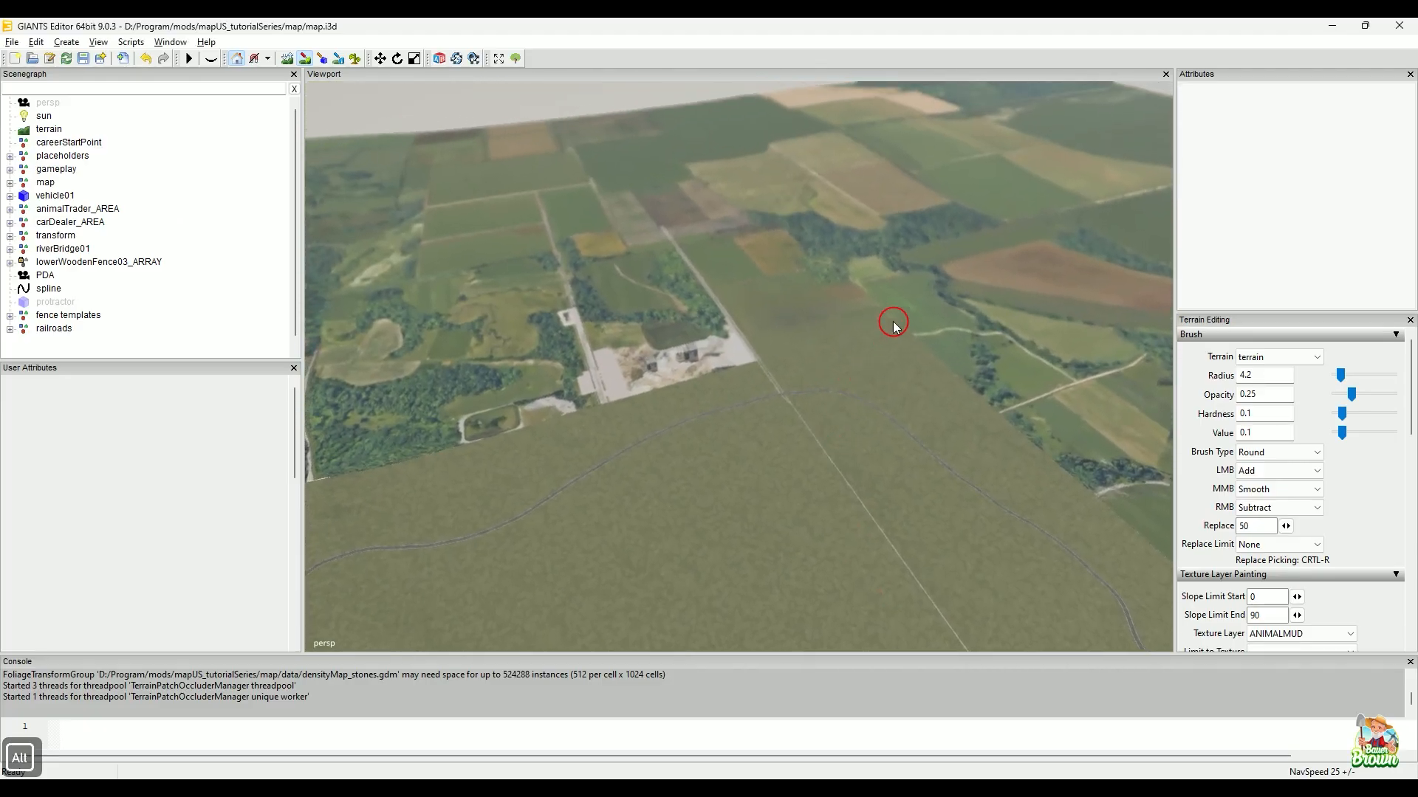
alt+drag(894, 328, 591, 305)
alt+middle_drag(645, 305, 612, 602)
alt+drag(845, 428, 597, 427)
alt+right_drag(608, 434, 1034, 251)
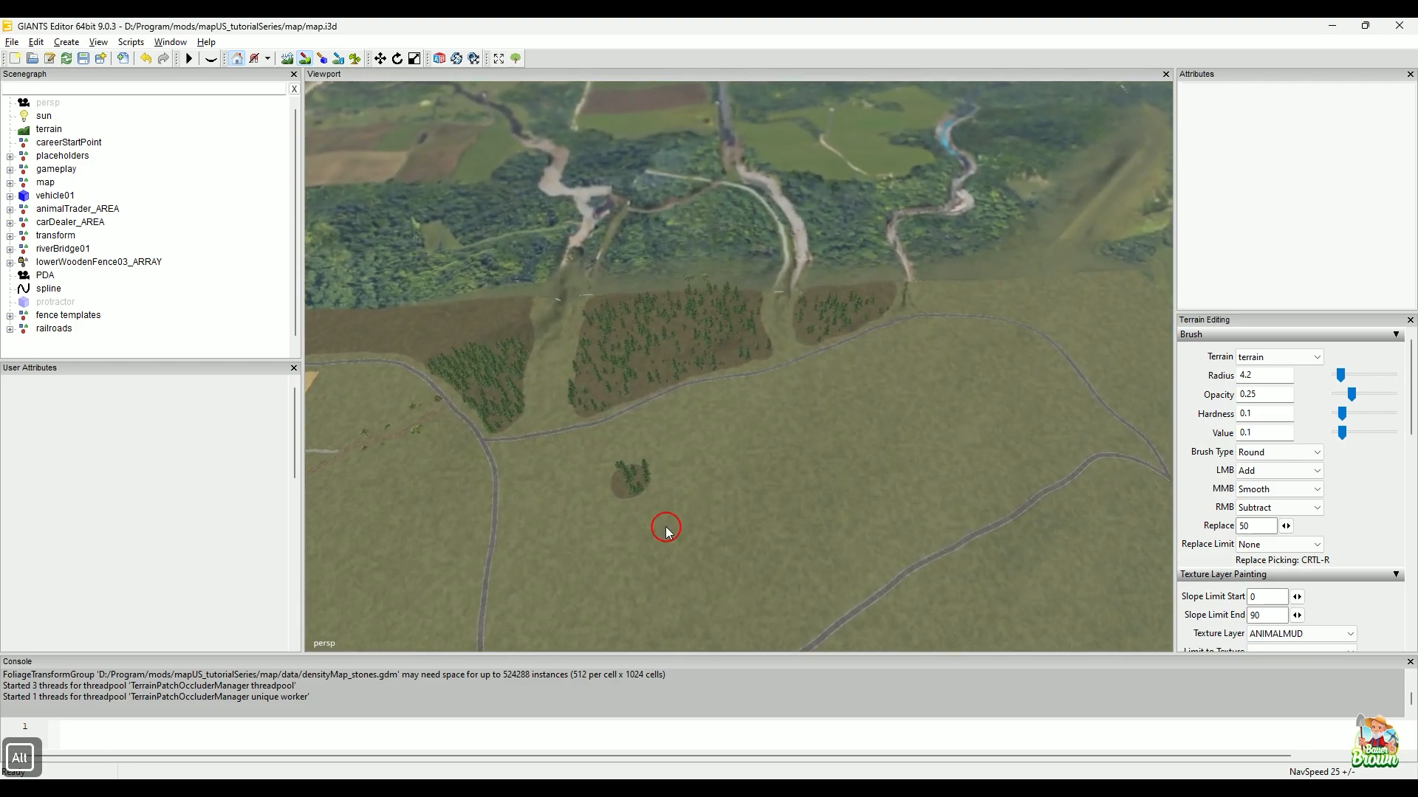
- Examine the farmstead with its fields and surrounding forest, then follow the roads past the small tree clump to the paved farmyard
alt+middle_drag(744, 487, 845, 249)
alt+middle_drag(823, 443, 831, 256)
alt+drag(867, 434, 785, 443)
alt+right_drag(785, 443, 1100, 155)
alt+right_drag(624, 440, 849, 282)
alt+middle_drag(766, 329, 916, 260)
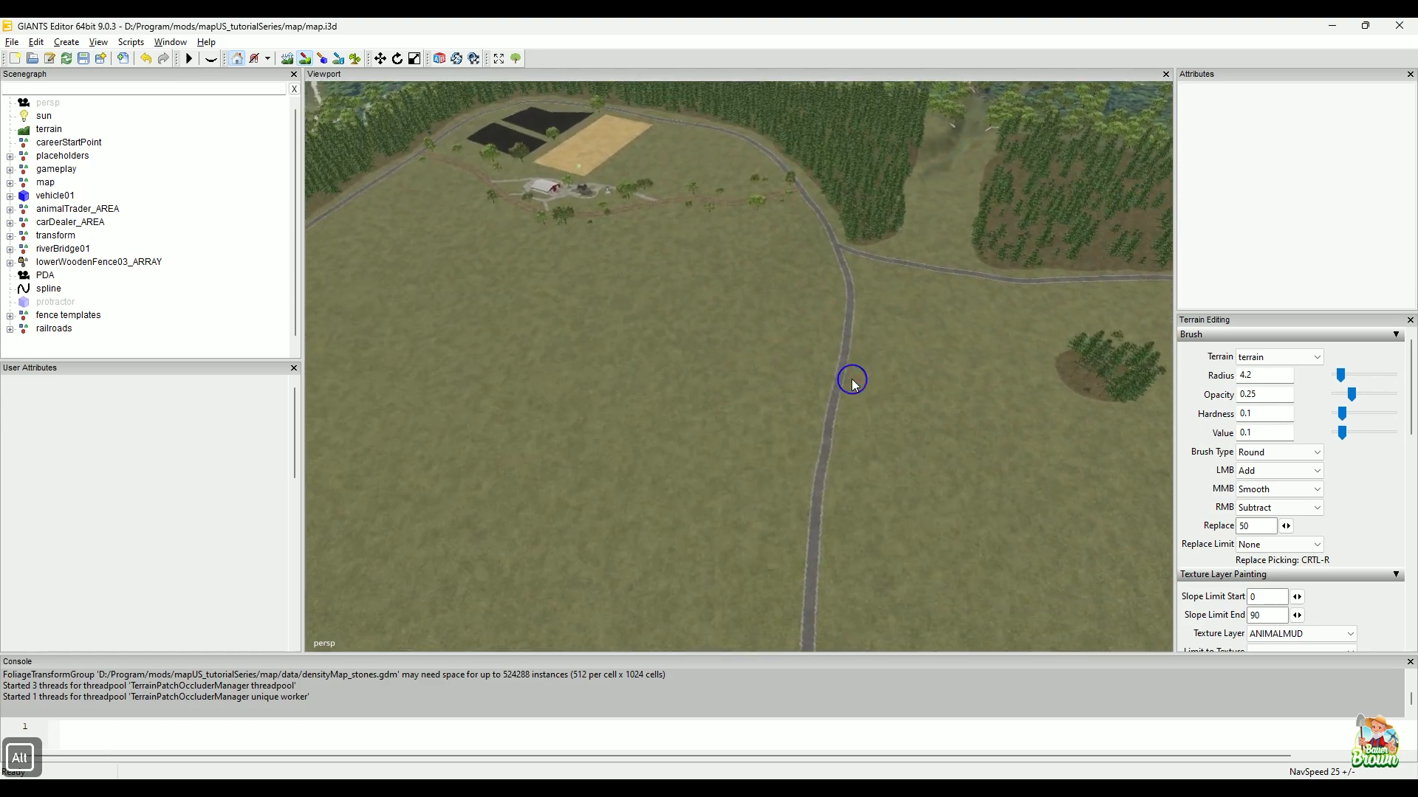
alt+right_drag(861, 383, 813, 353)
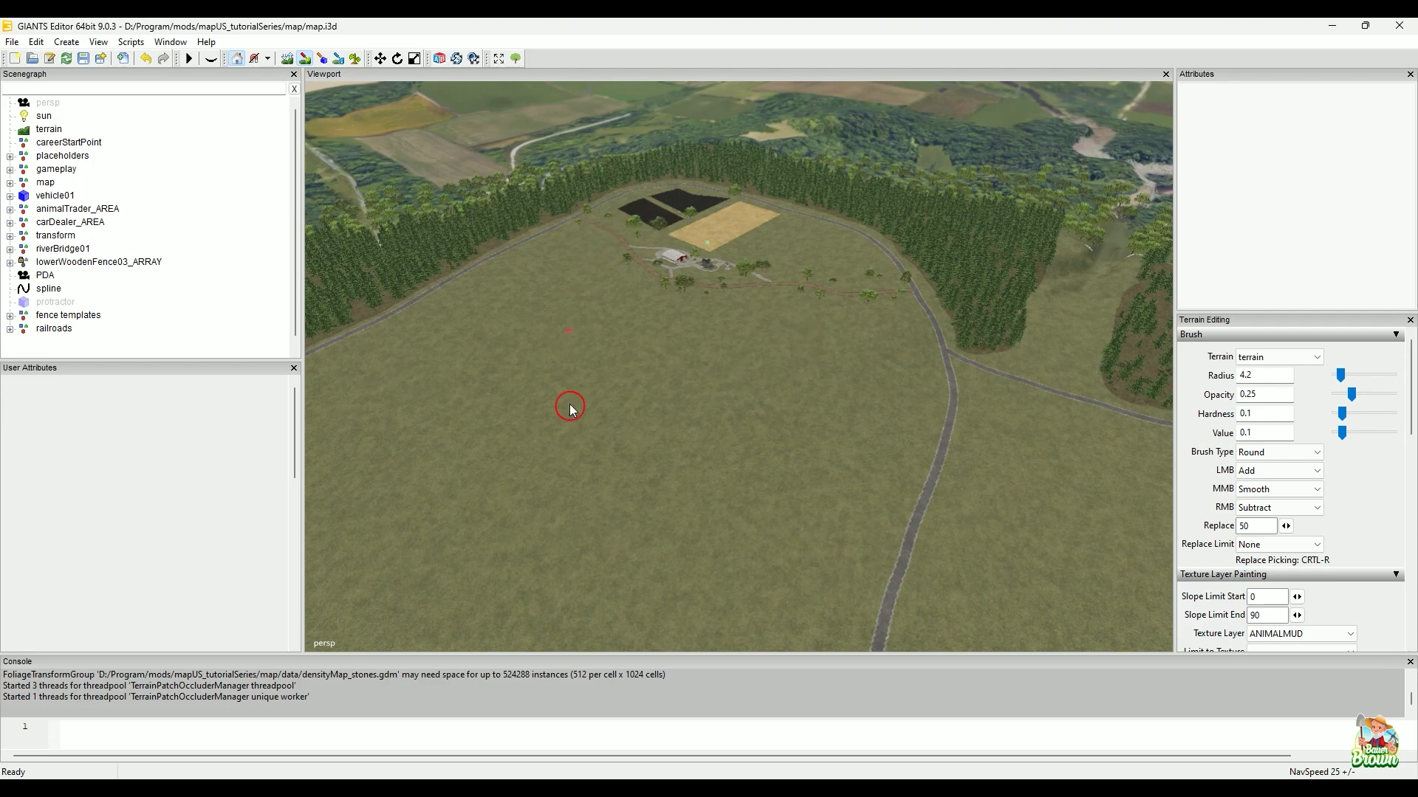
alt+drag(623, 411, 960, 405)
alt+middle_drag(886, 451, 906, 512)
alt+middle_drag(826, 365, 817, 397)
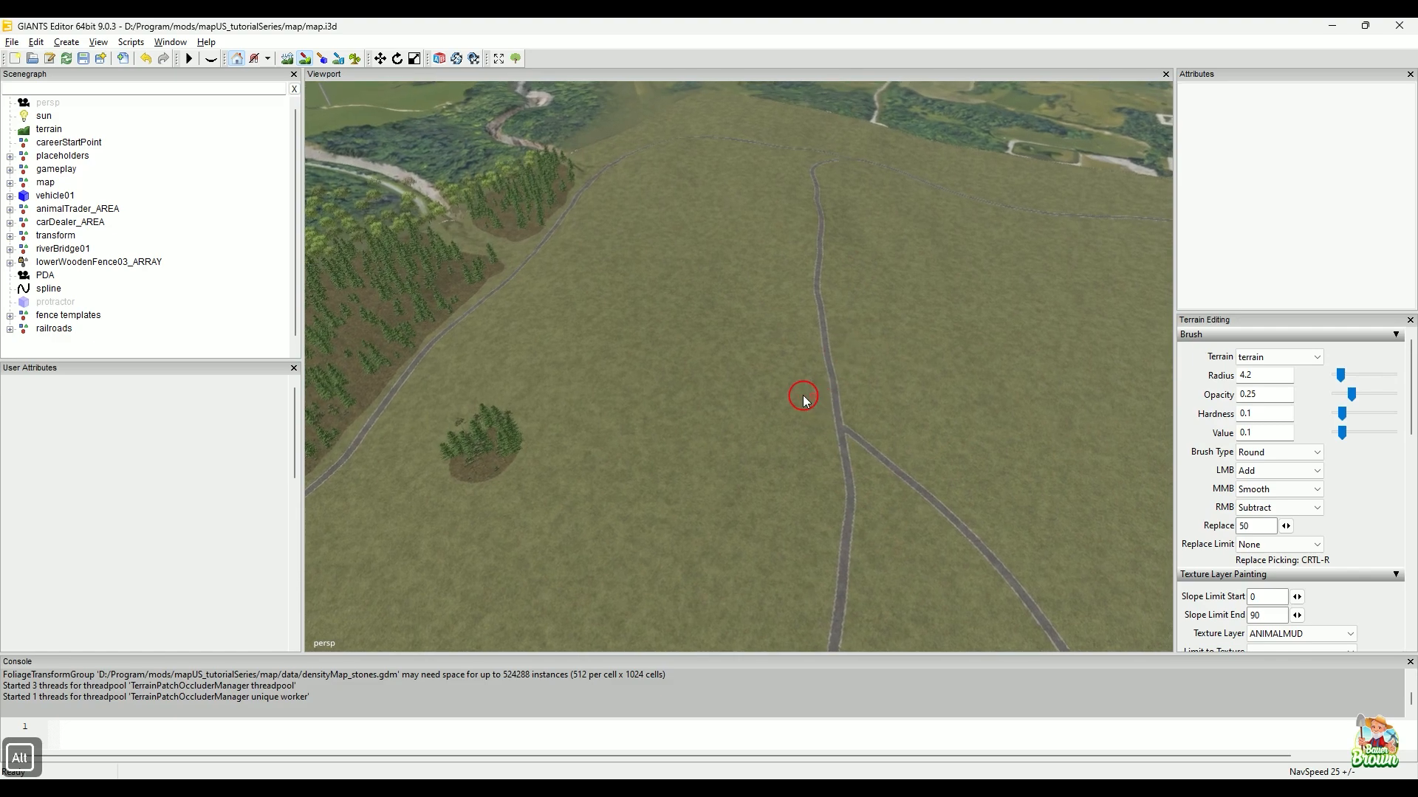
alt+drag(817, 397, 893, 376)
alt+right_drag(893, 310, 921, 266)
alt+drag(931, 262, 1070, 240)
alt+drag(791, 270, 748, 613)
alt+drag(848, 267, 668, 380)
alt+drag(633, 223, 642, 440)
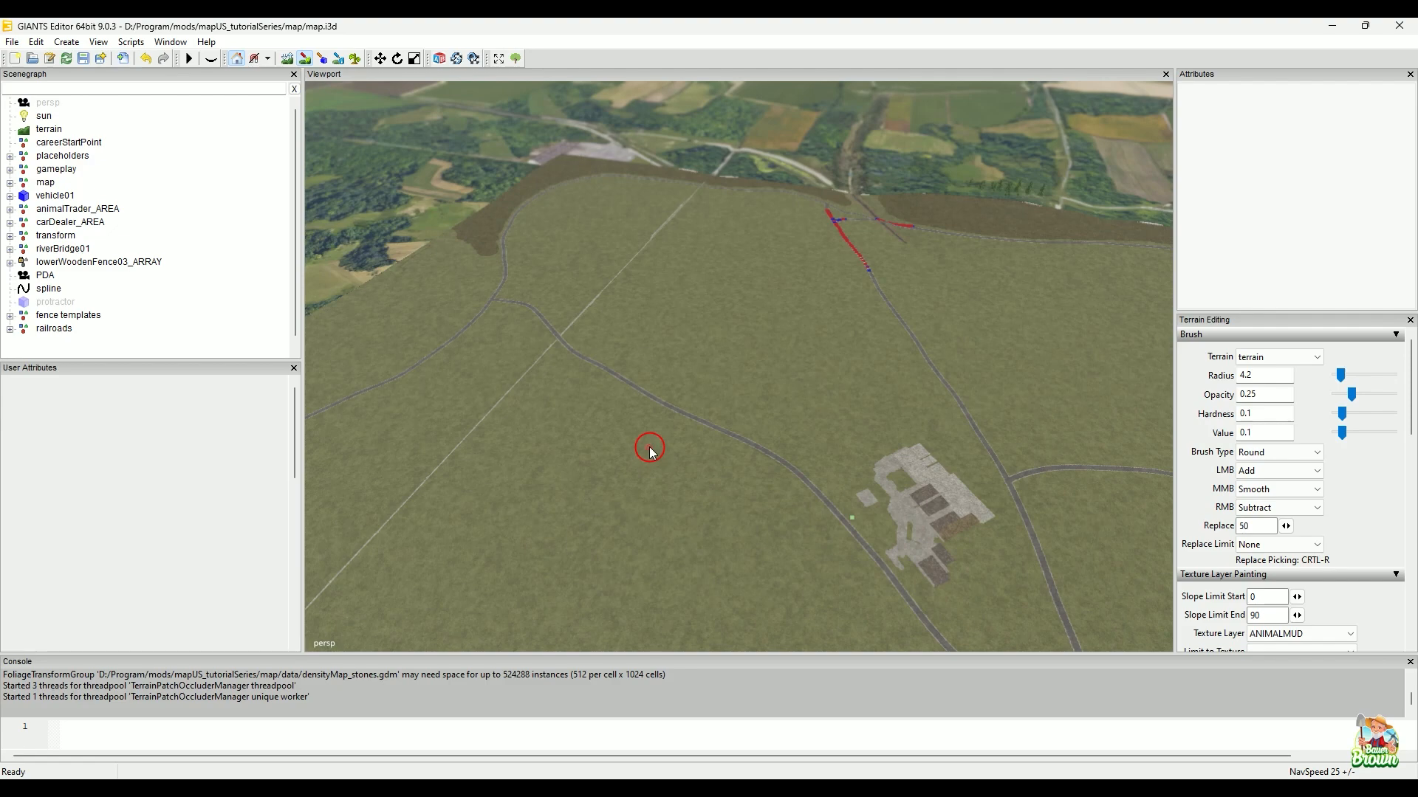
- Examine the overall extent of the playable map around the paved farmyard, from the rail crossing to the quarry side
alt+drag(592, 357, 709, 530)
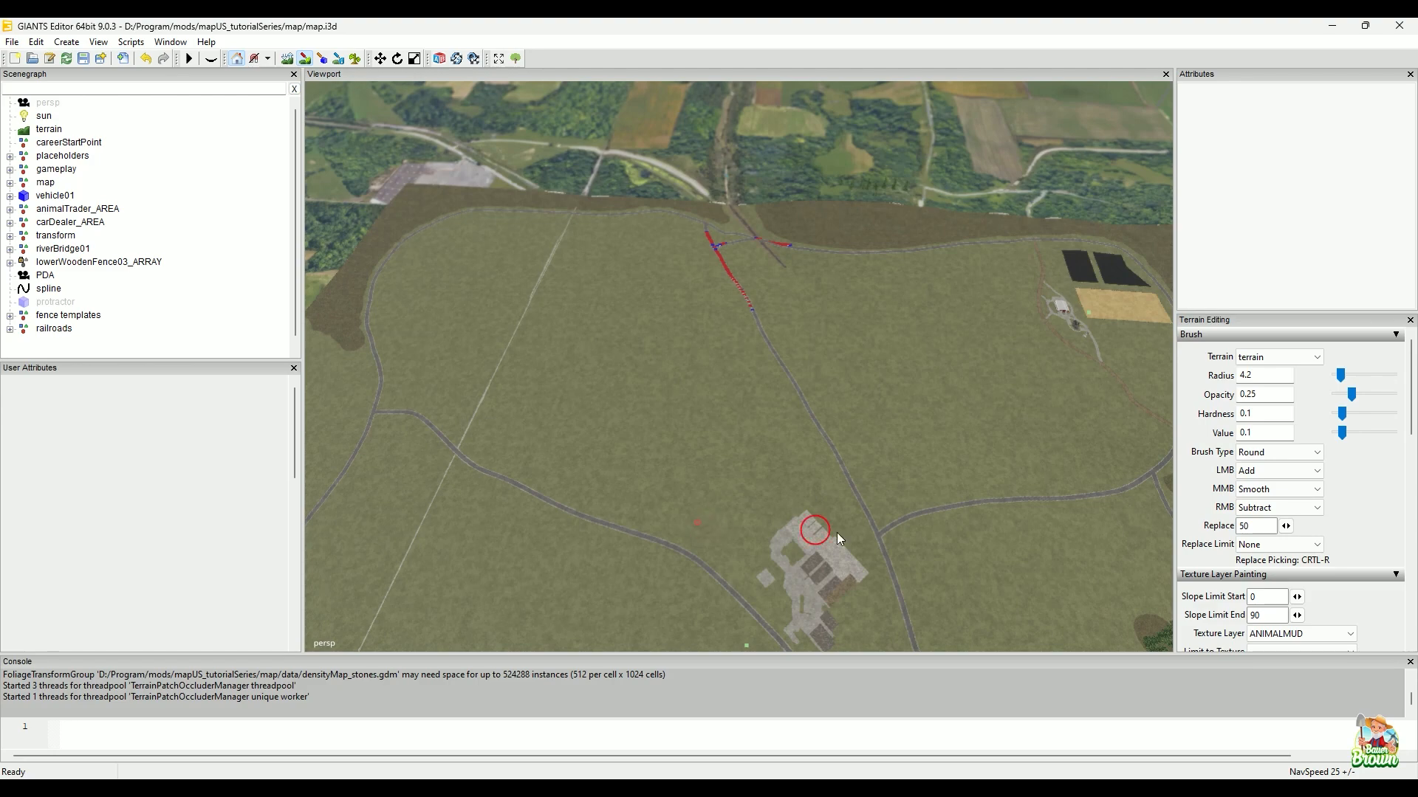
alt+drag(755, 369, 659, 521)
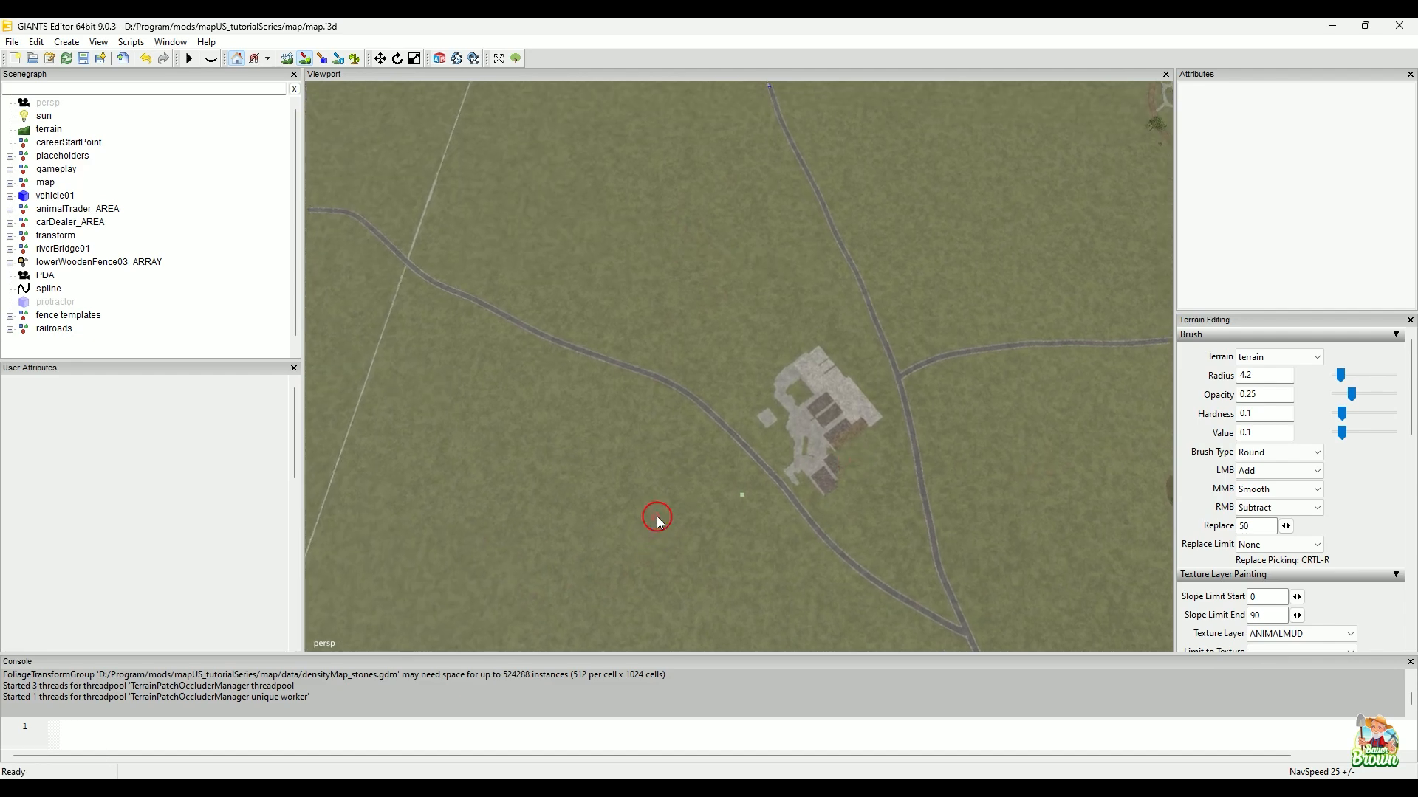
alt+drag(702, 386, 723, 496)
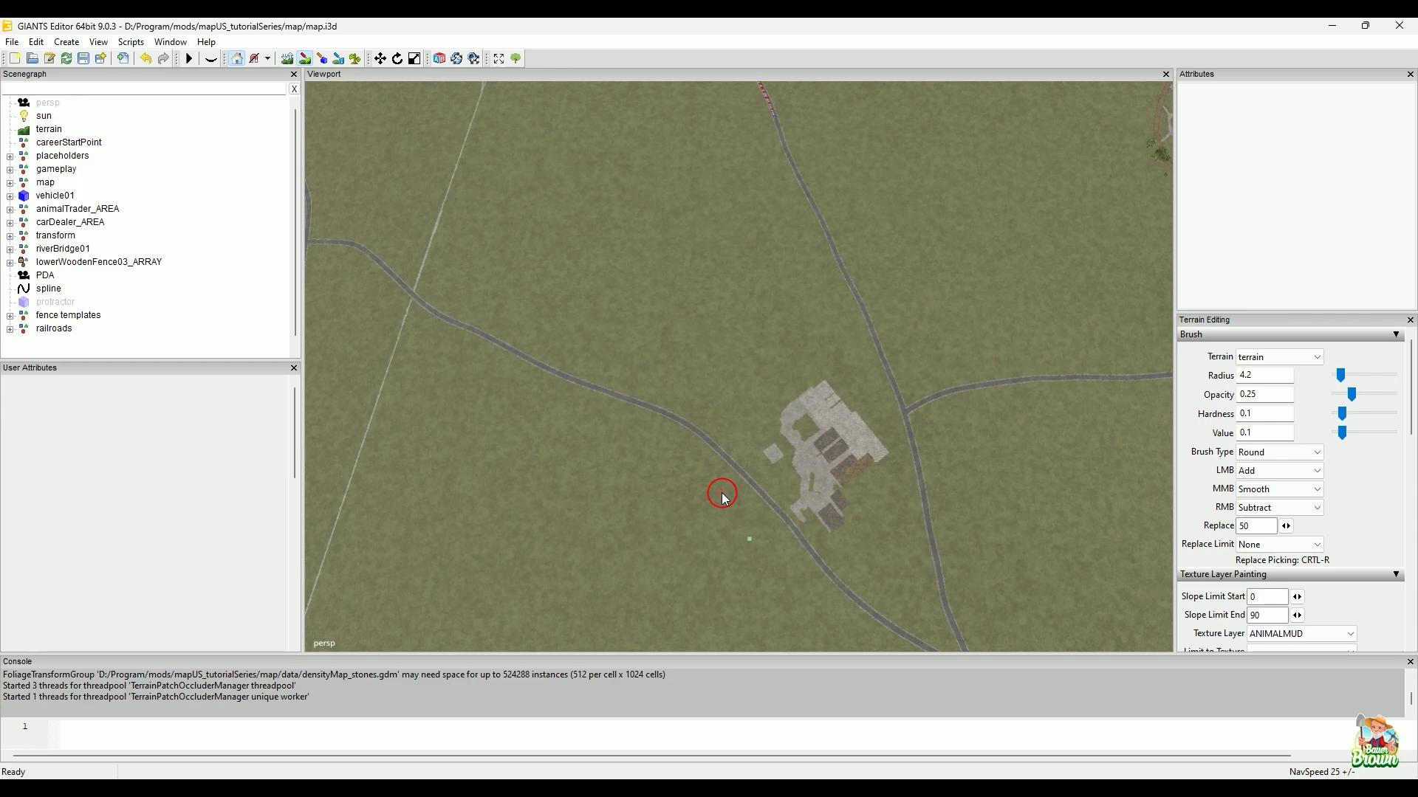
alt+drag(709, 475, 684, 406)
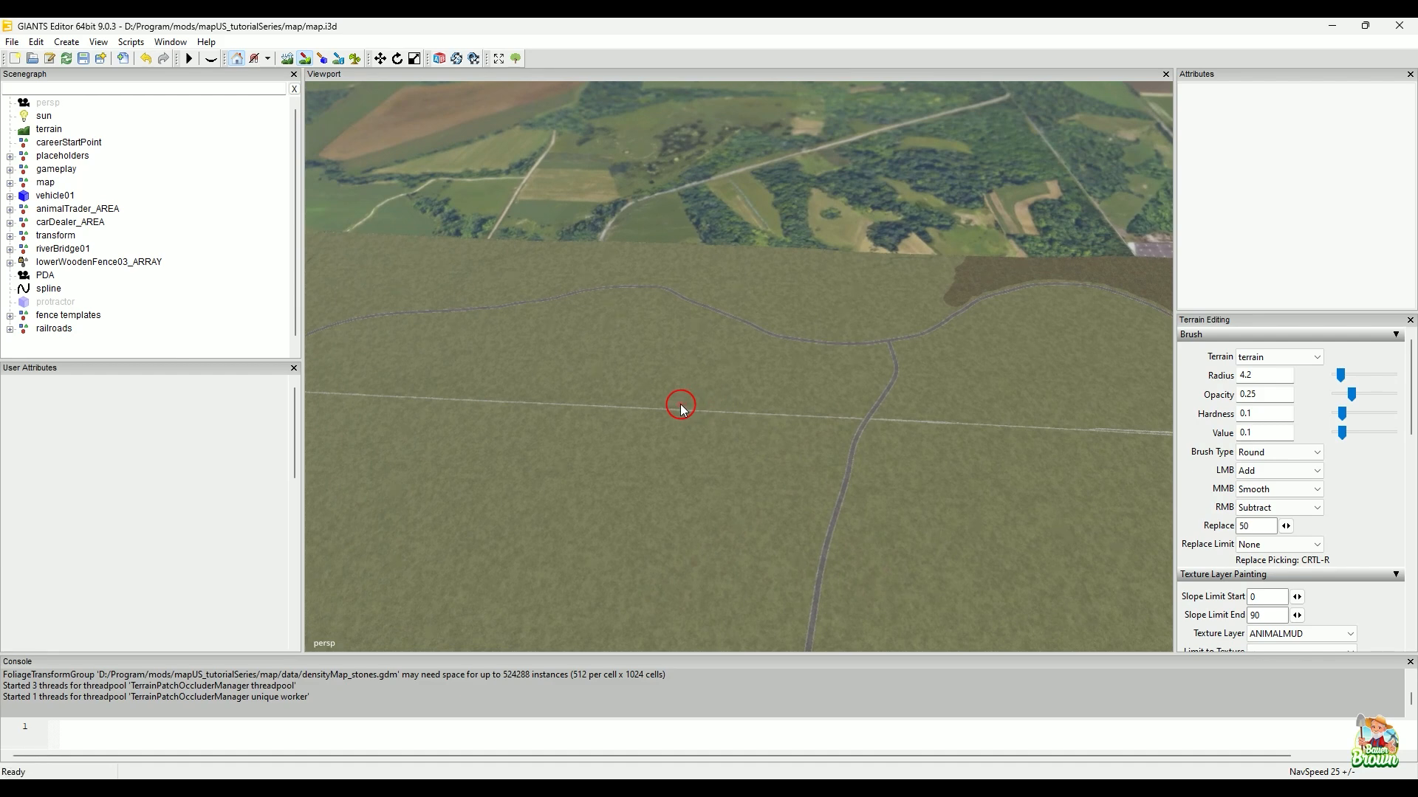
alt+drag(674, 374, 750, 499)
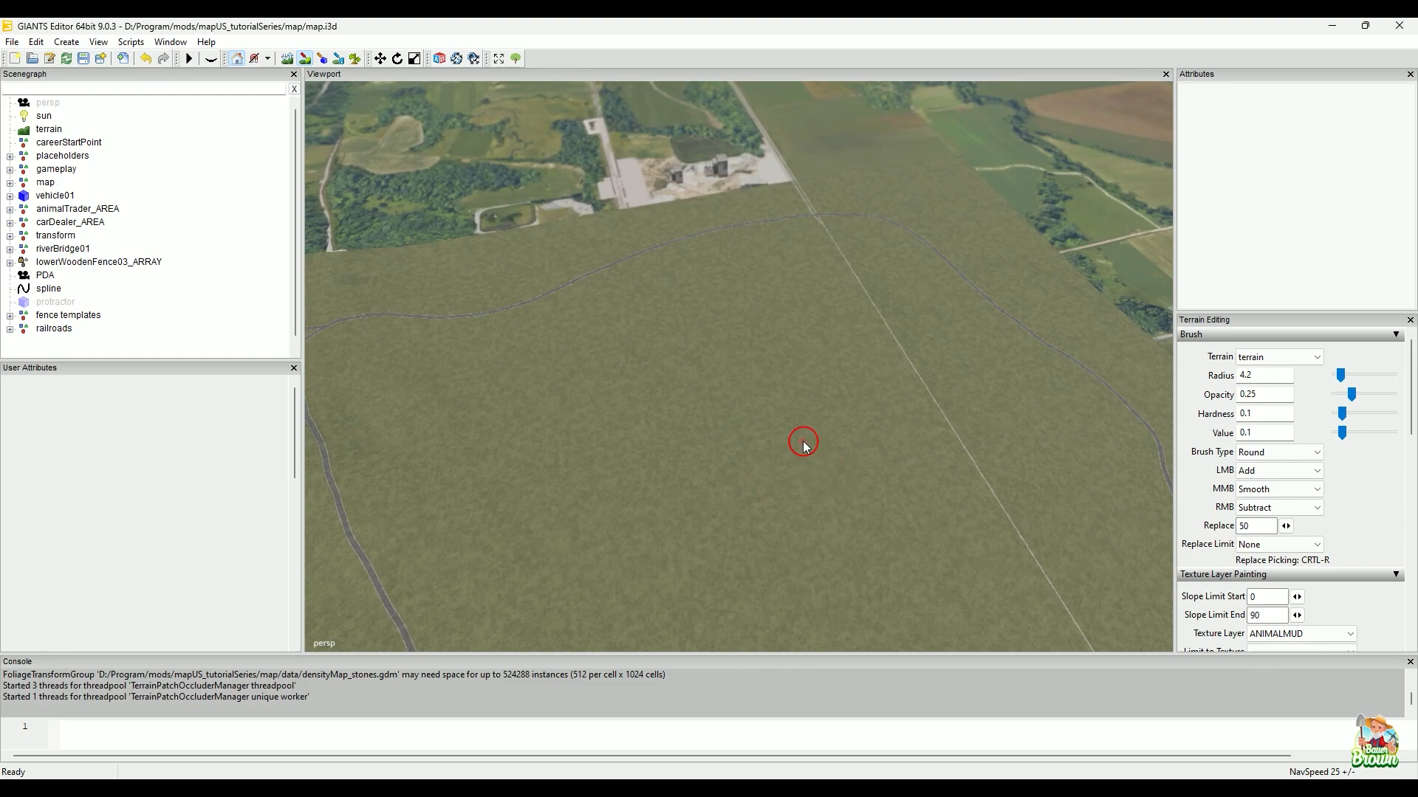
alt+drag(761, 363, 848, 540)
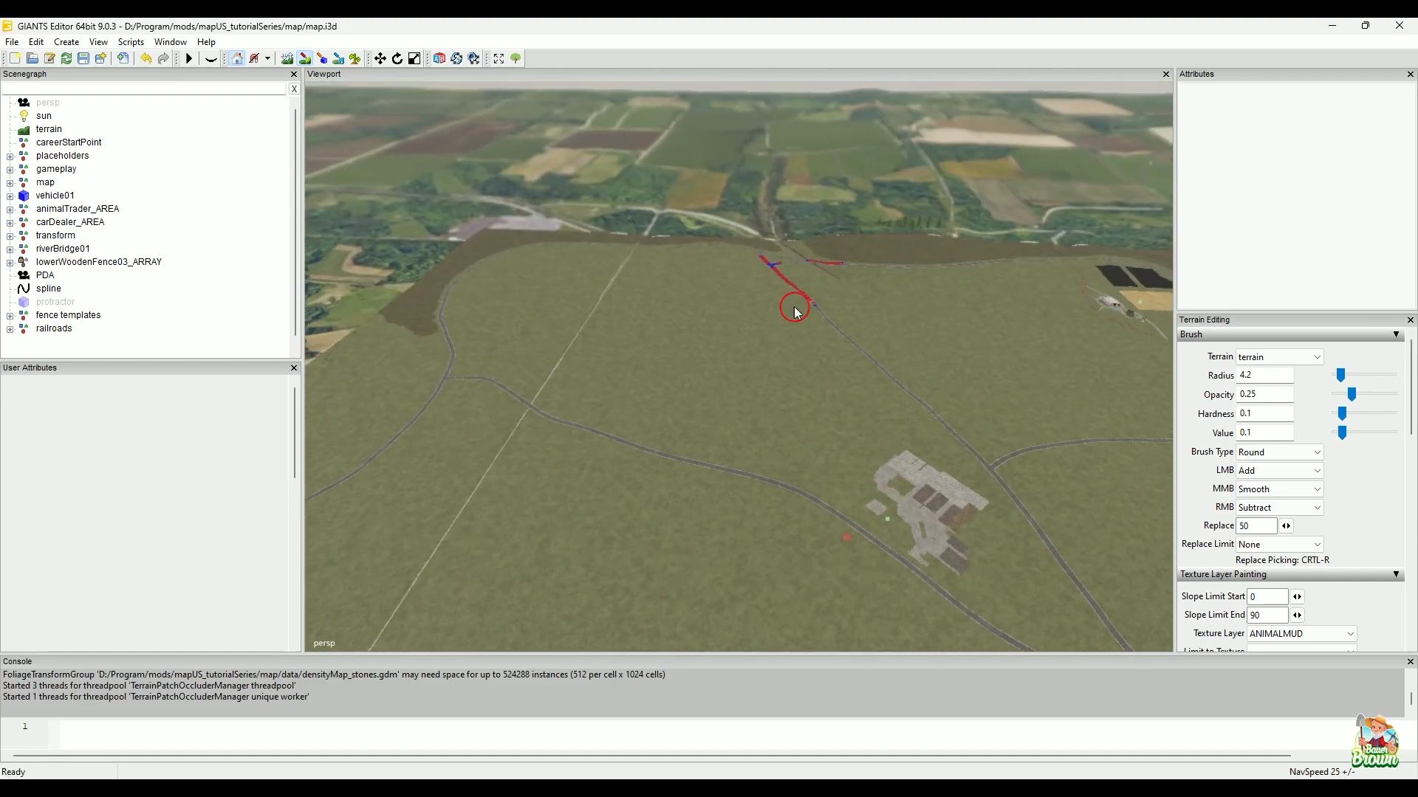
alt+drag(1011, 273, 889, 255)
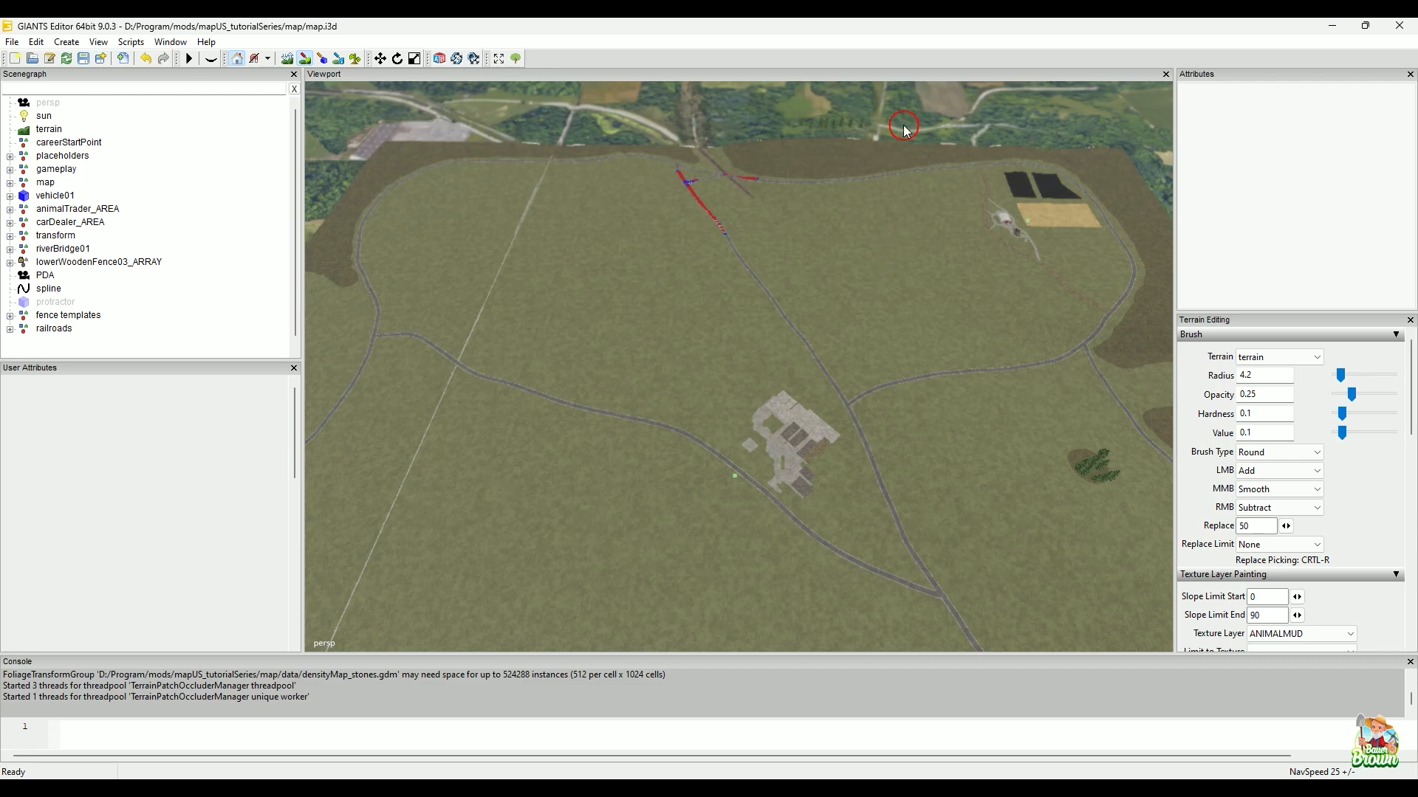
alt+drag(977, 237, 588, 468)
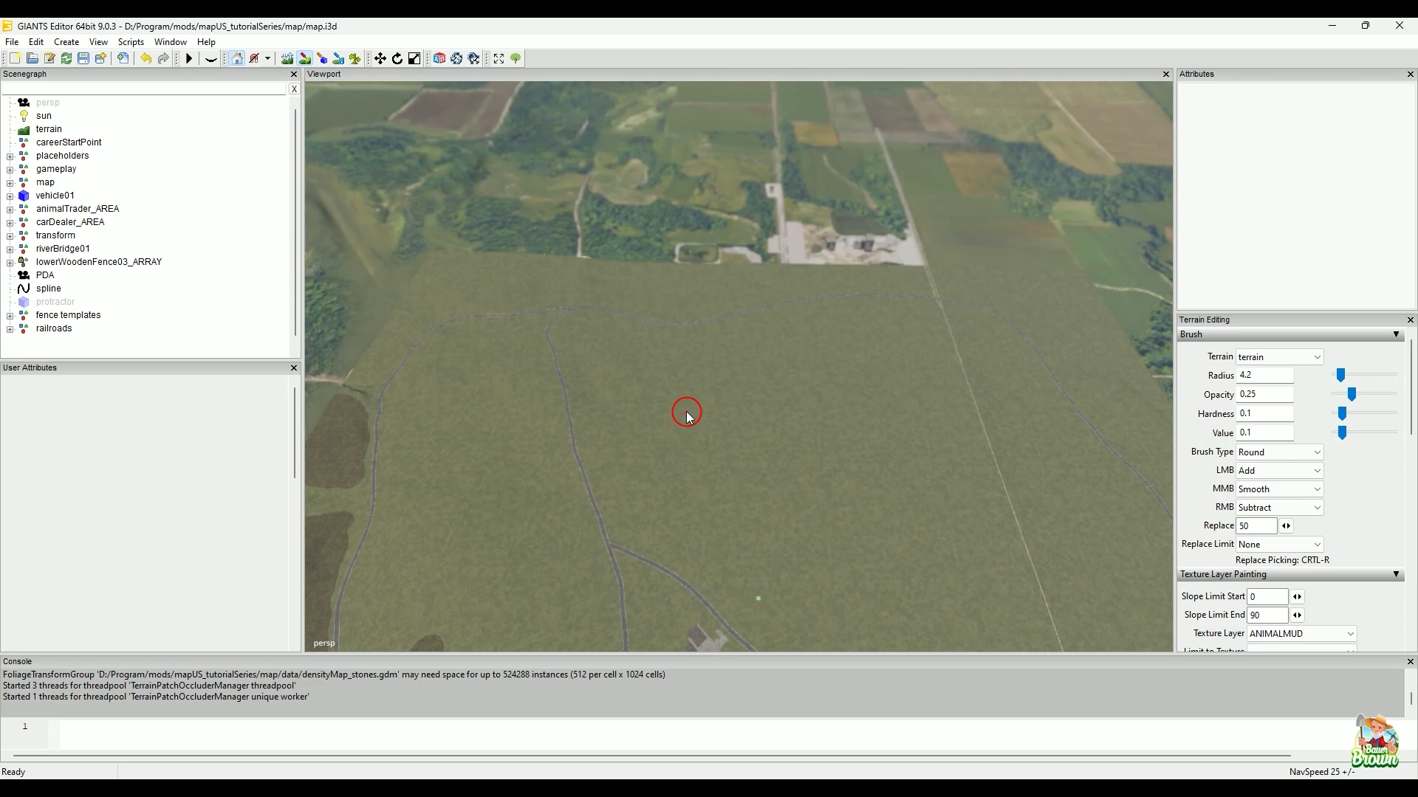
alt+drag(709, 406, 538, 487)
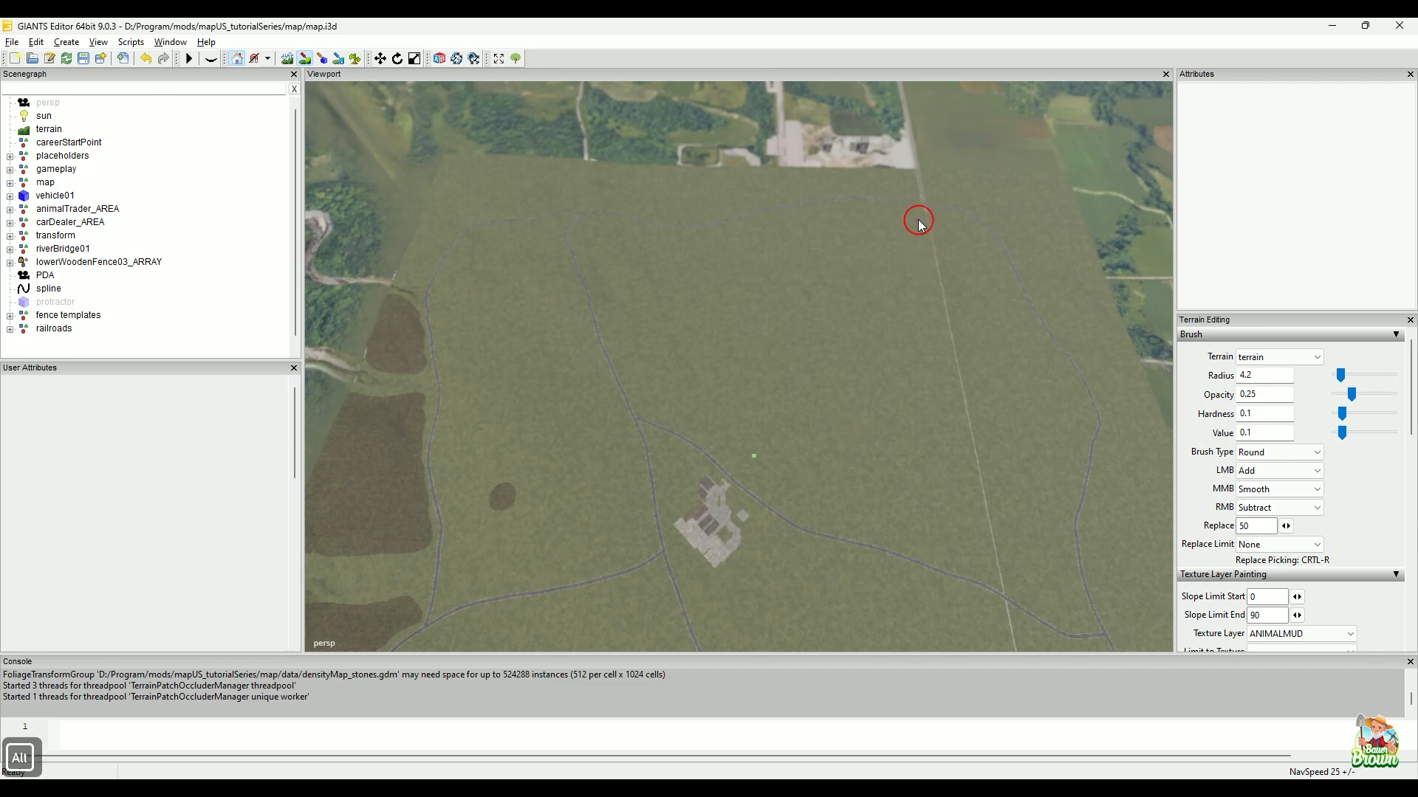
- Inspect the terrain and roads at closer range, then the quarry-side map boundary and the background landscape up to the horizon
alt+middle_drag(918, 218, 837, 428)
alt+drag(919, 260, 919, 291)
alt+right_drag(709, 450, 952, 378)
alt+right_drag(665, 465, 938, 389)
alt+drag(829, 491, 797, 442)
alt+right_drag(718, 492, 1034, 395)
alt+drag(838, 524, 841, 363)
alt+drag(901, 443, 891, 464)
alt+right_drag(892, 467, 808, 530)
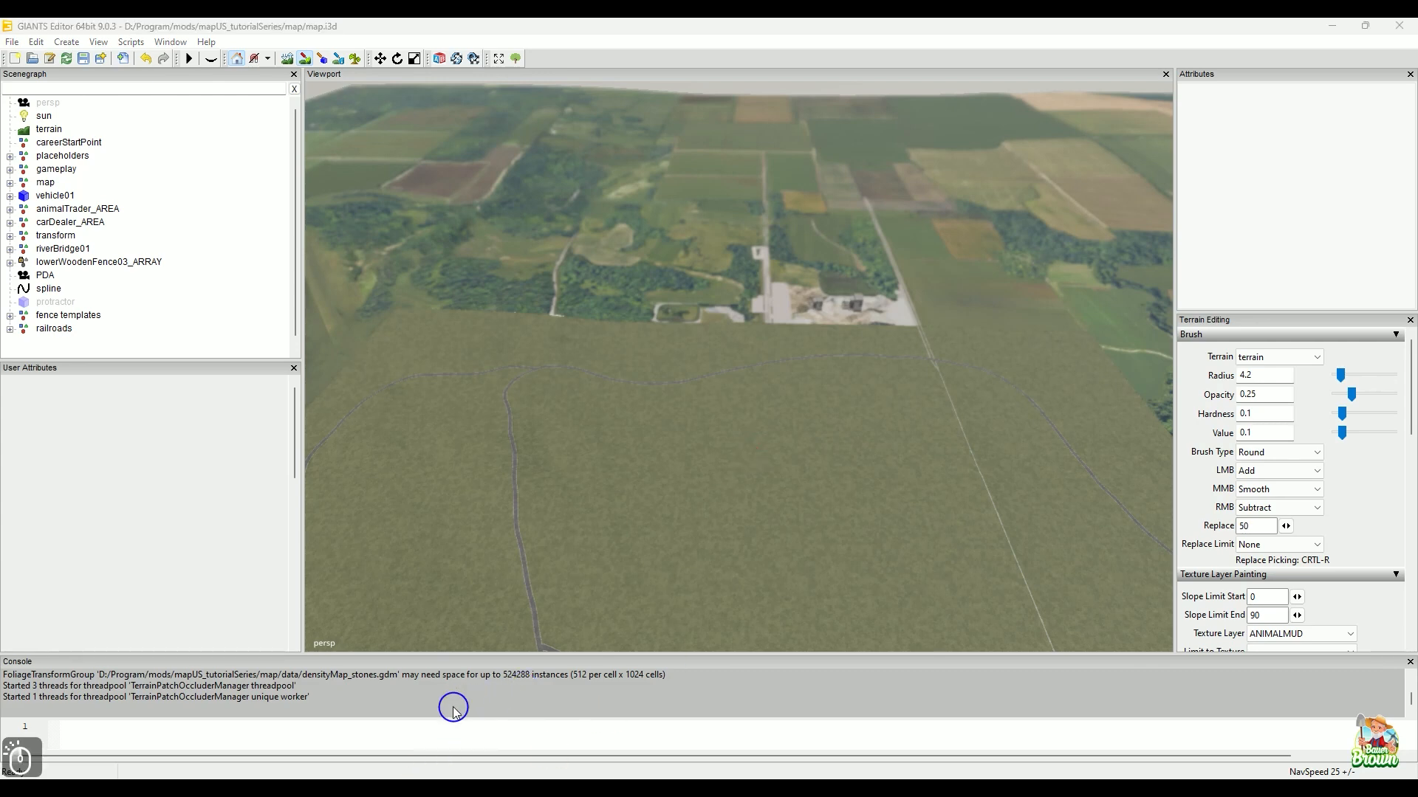
- Open the Windows Calculator, multiply 8192 by 2, and minimize the calculator after reviewing the result
click(436, 729)
key(super+s)
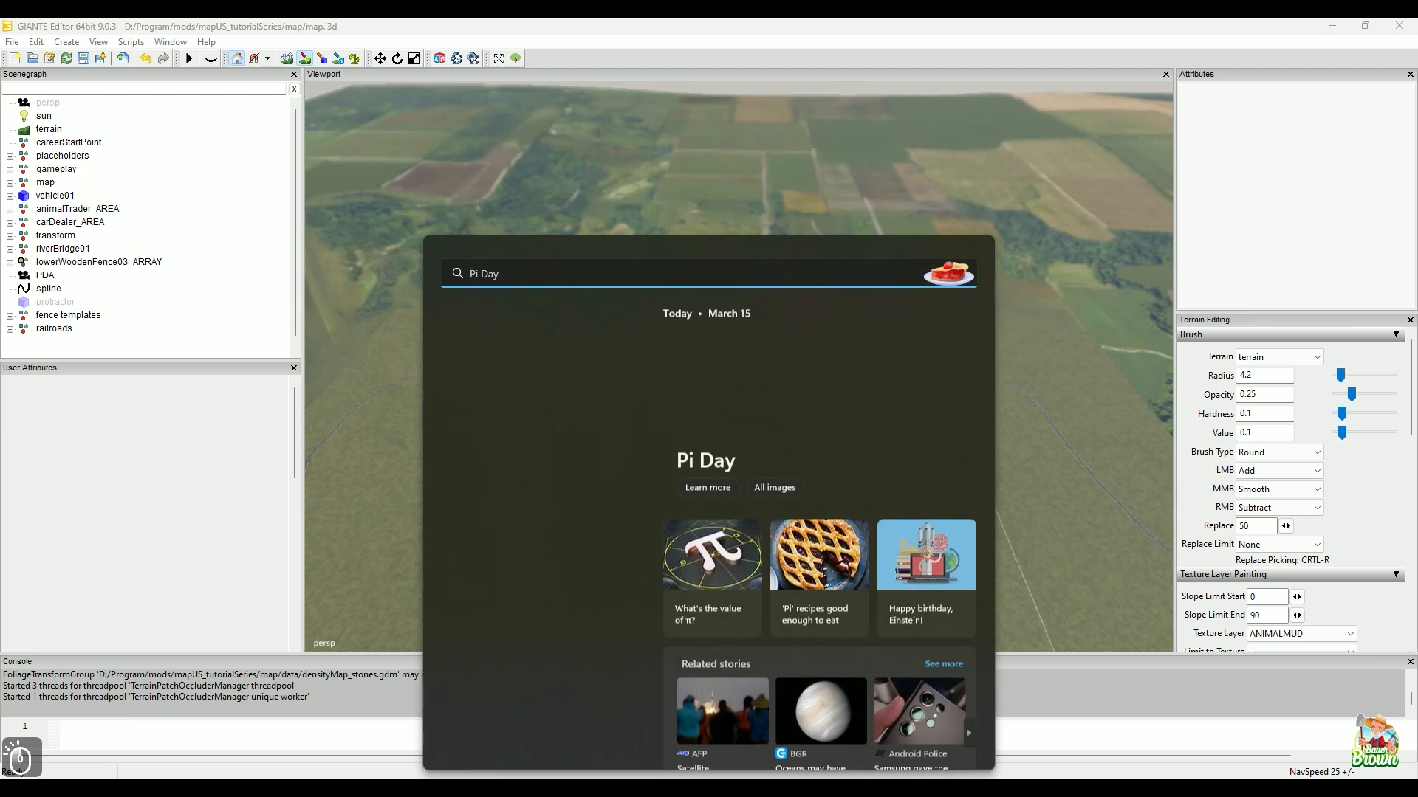
click(504, 345)
click(668, 402)
text(81)
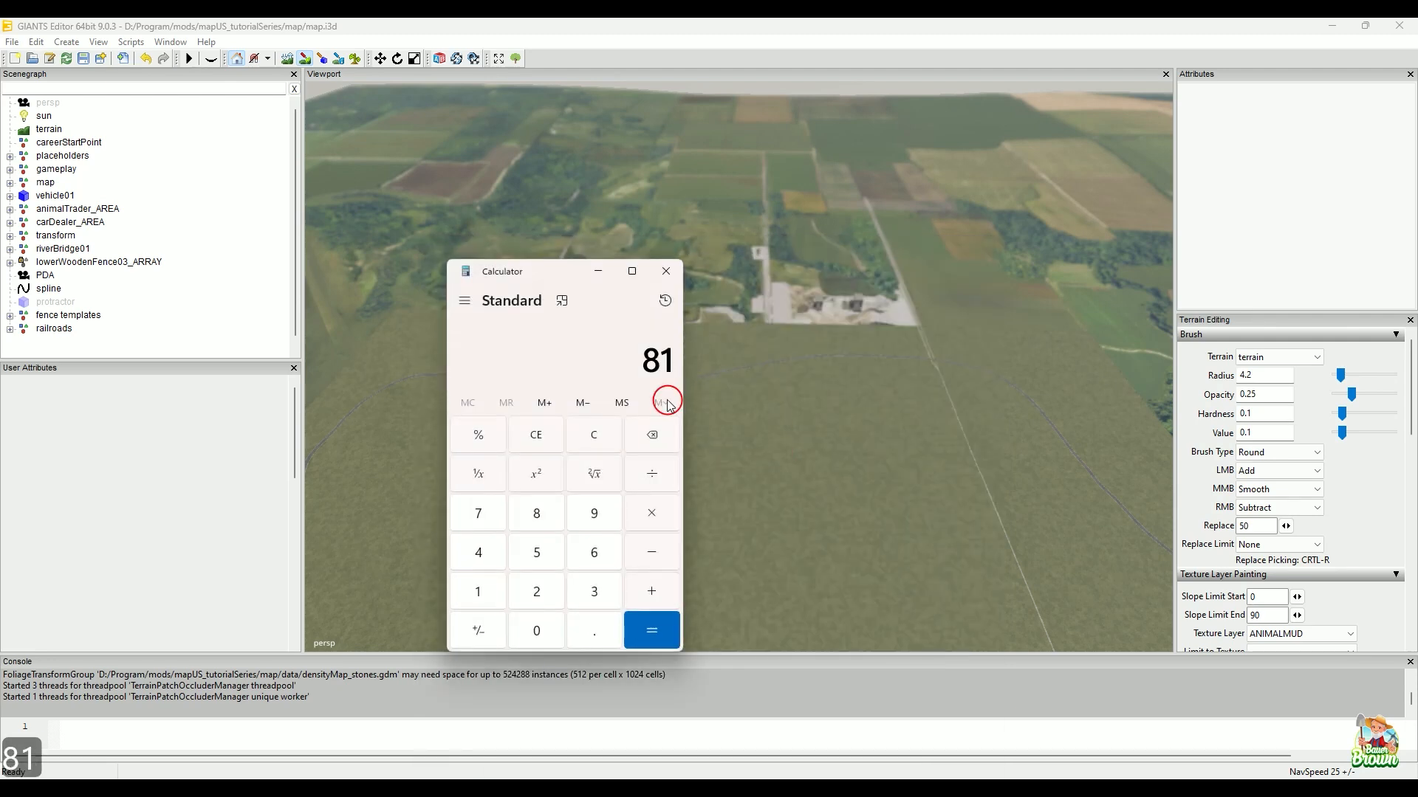
text(92*2)
key(Return)
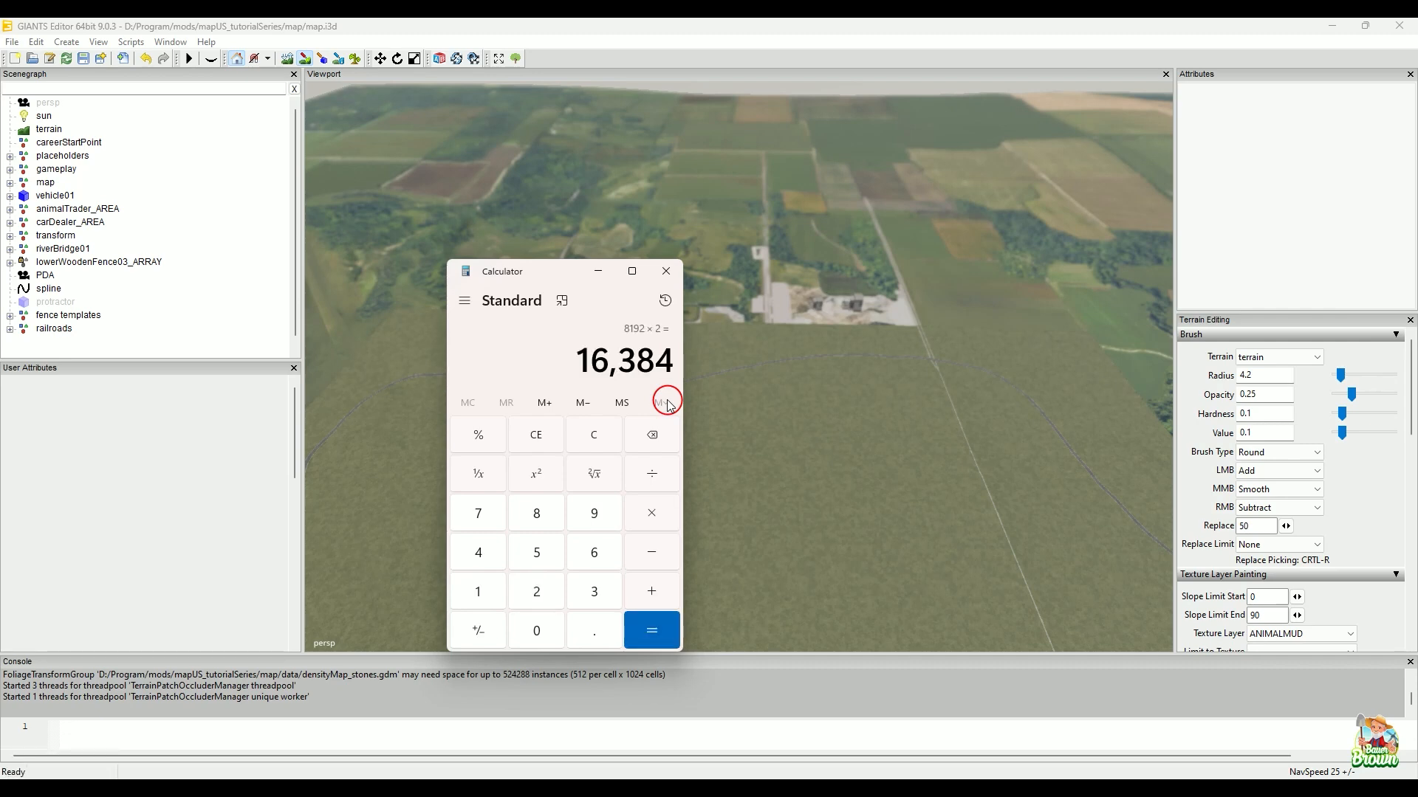
click(595, 271)
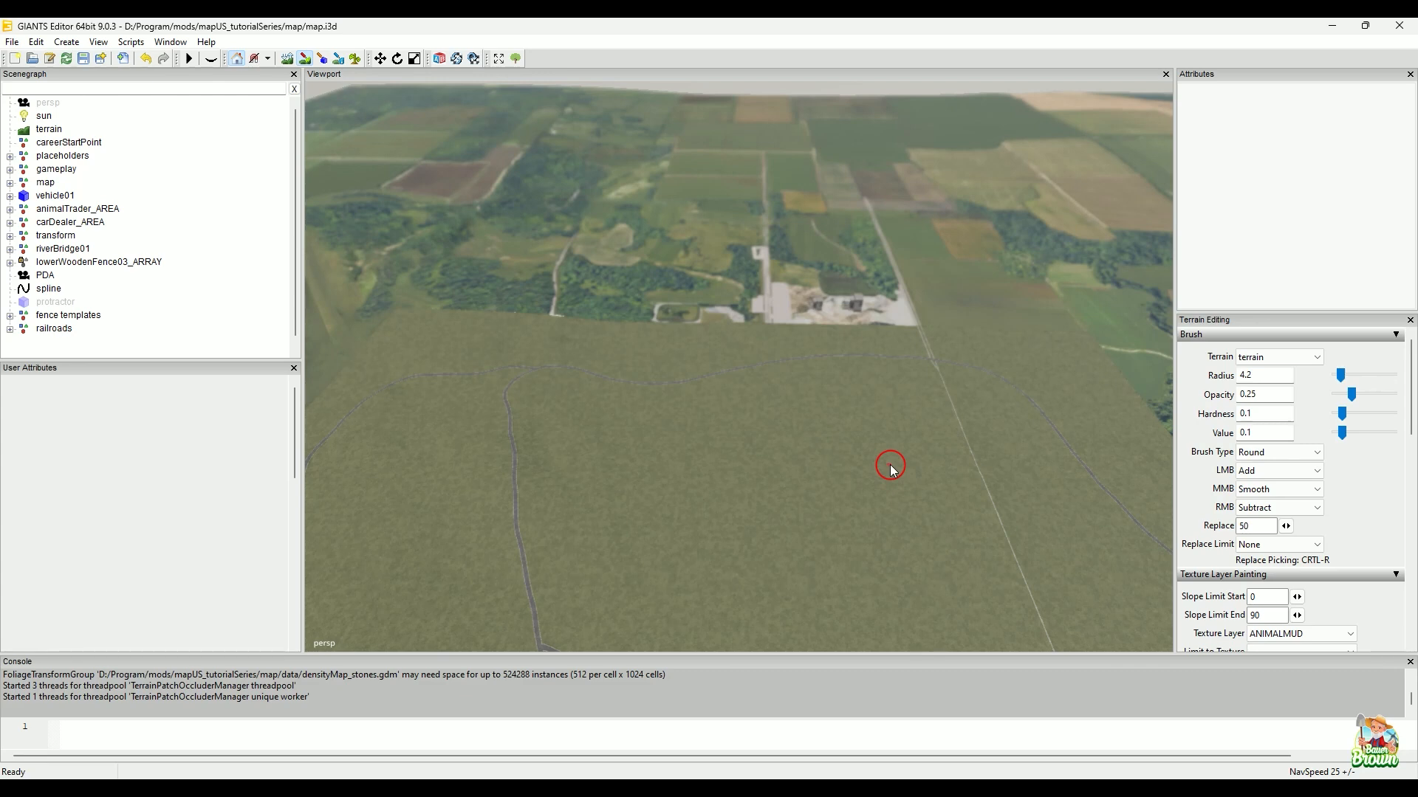
click(1034, 790)
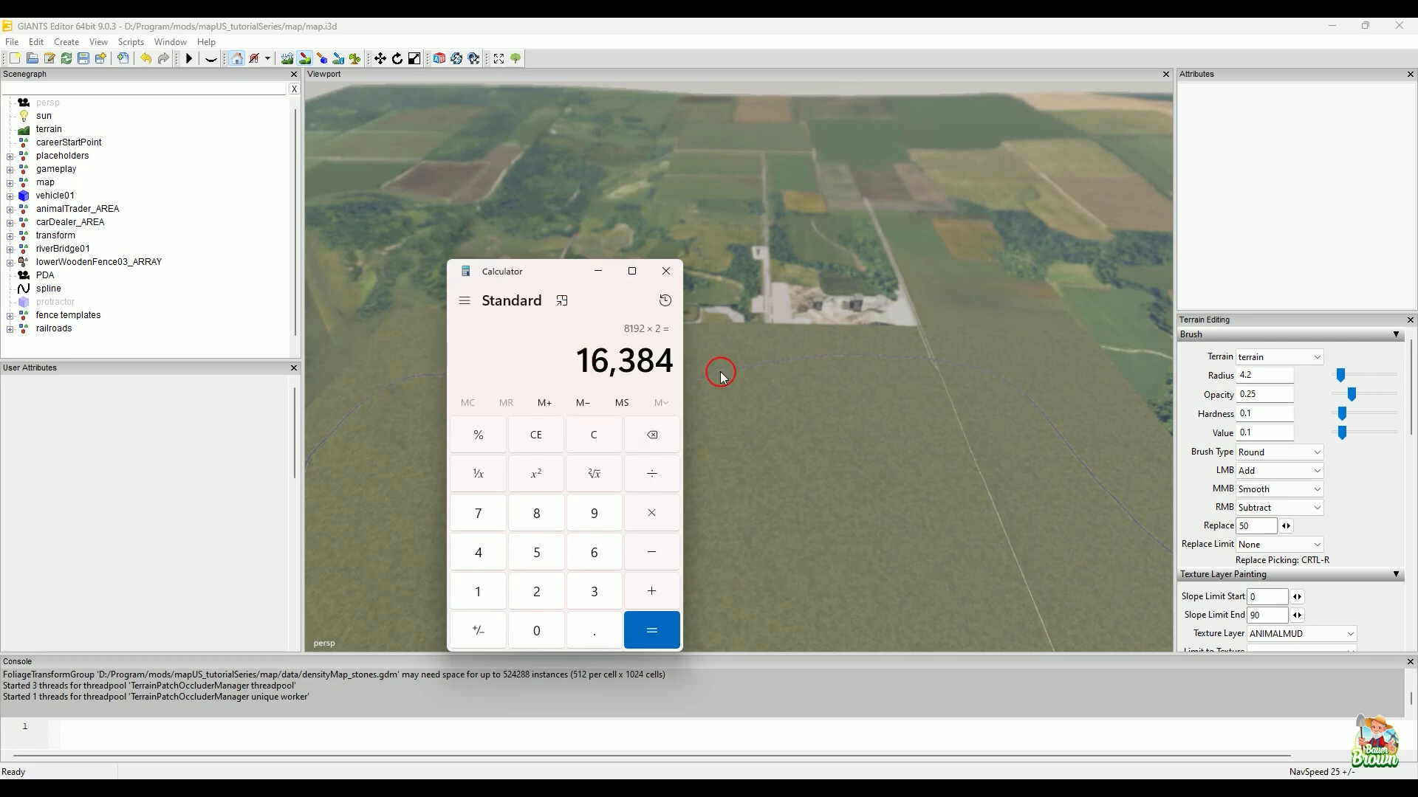
click(603, 276)
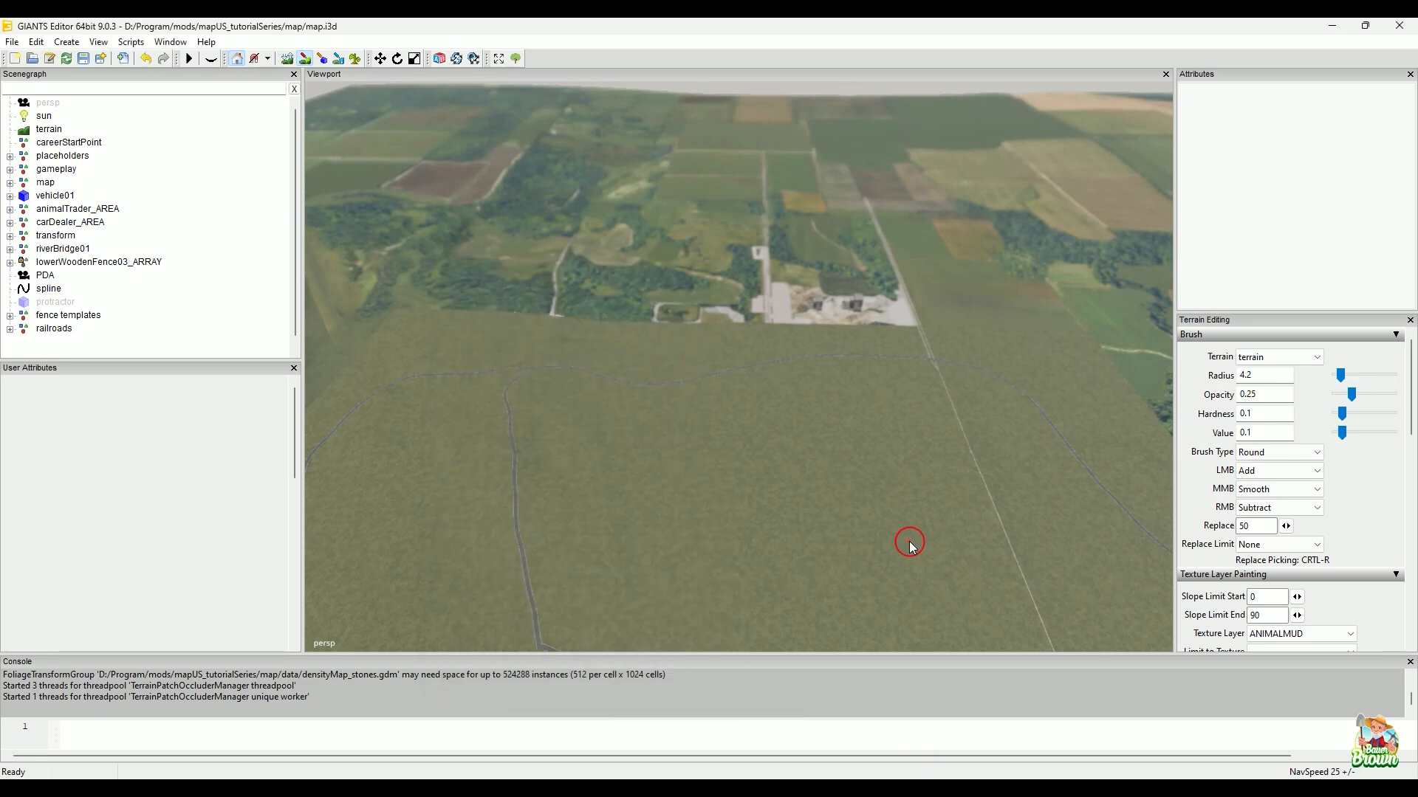
- Compare the background terrain with the playable map on the quarry, rail crossing and river channel sides
alt+drag(901, 532, 905, 489)
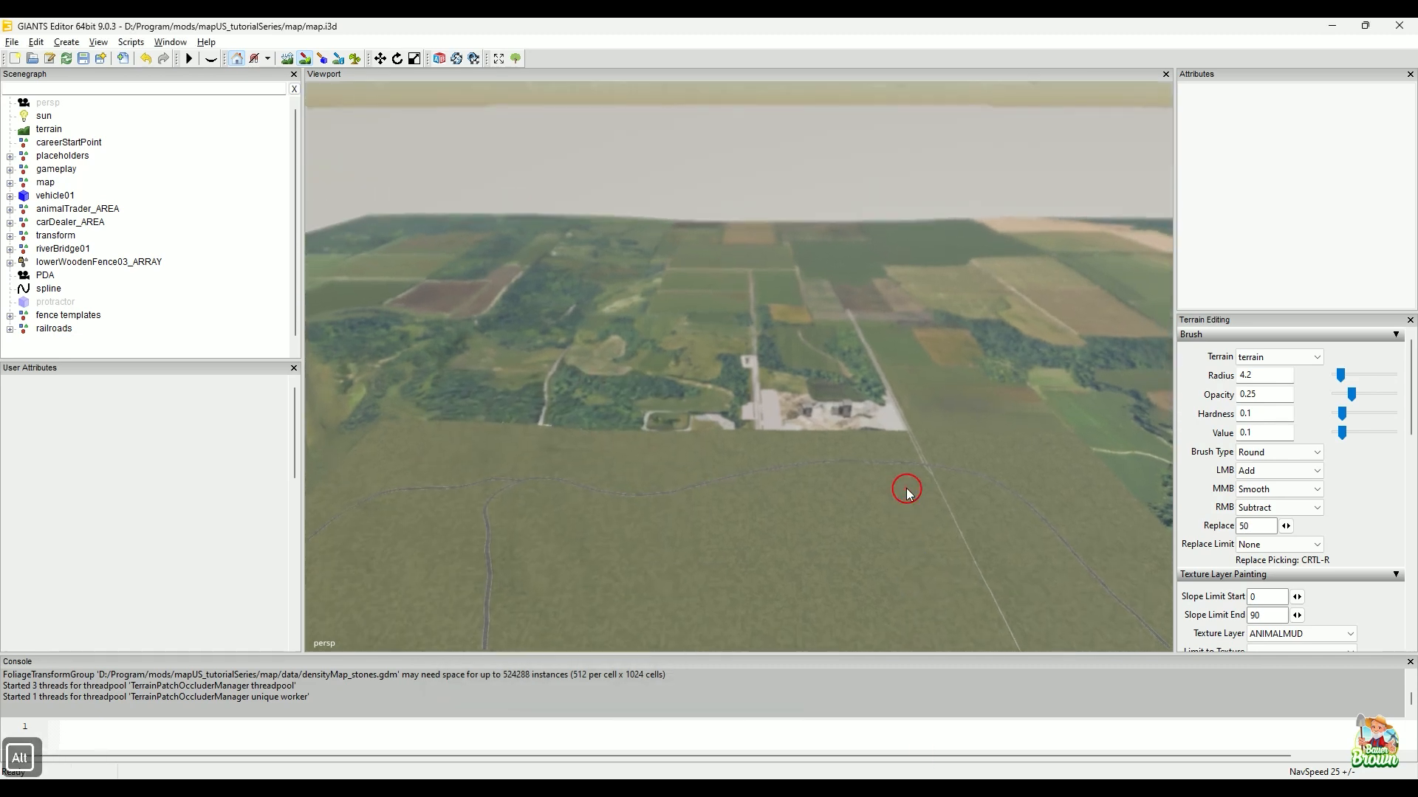
alt+drag(887, 593, 564, 440)
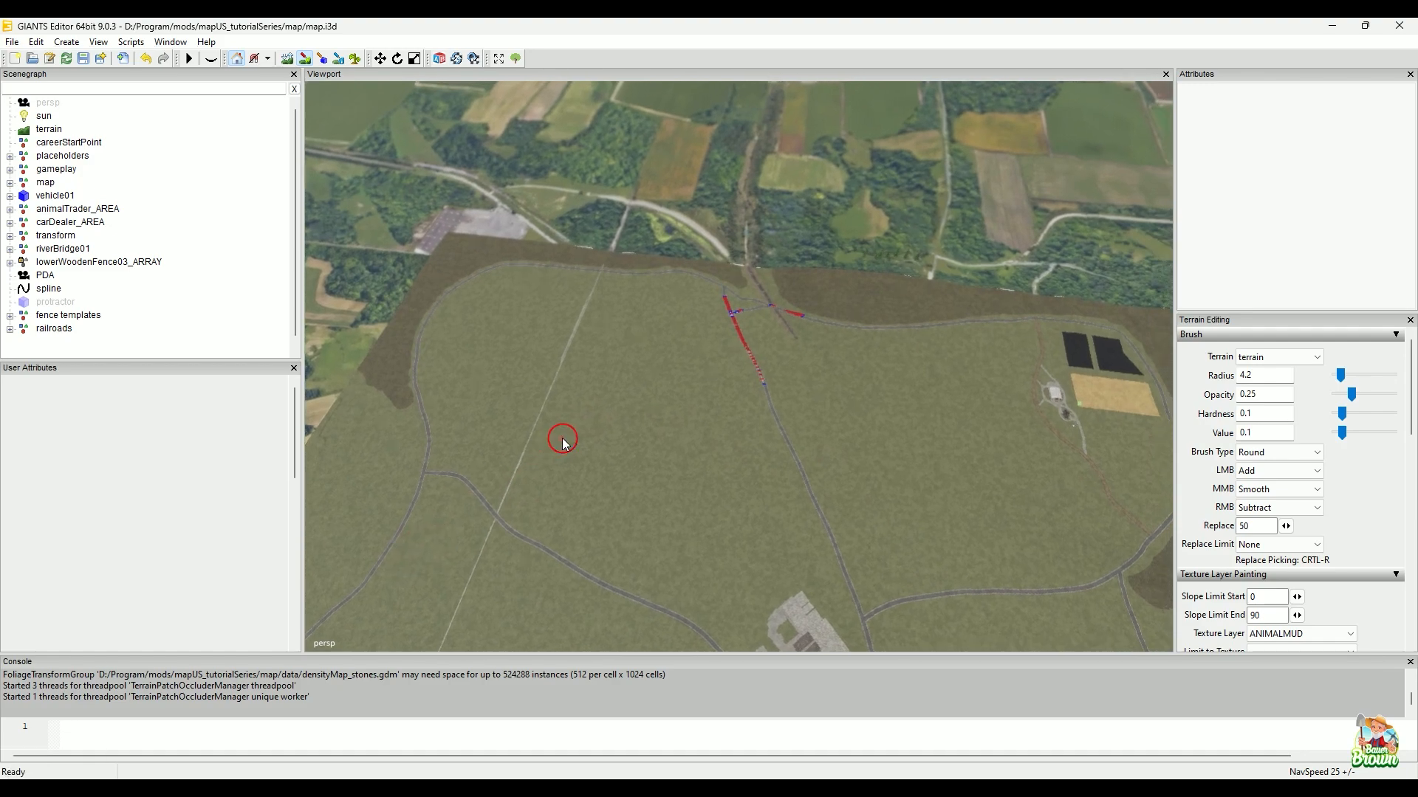
alt+drag(674, 313, 737, 288)
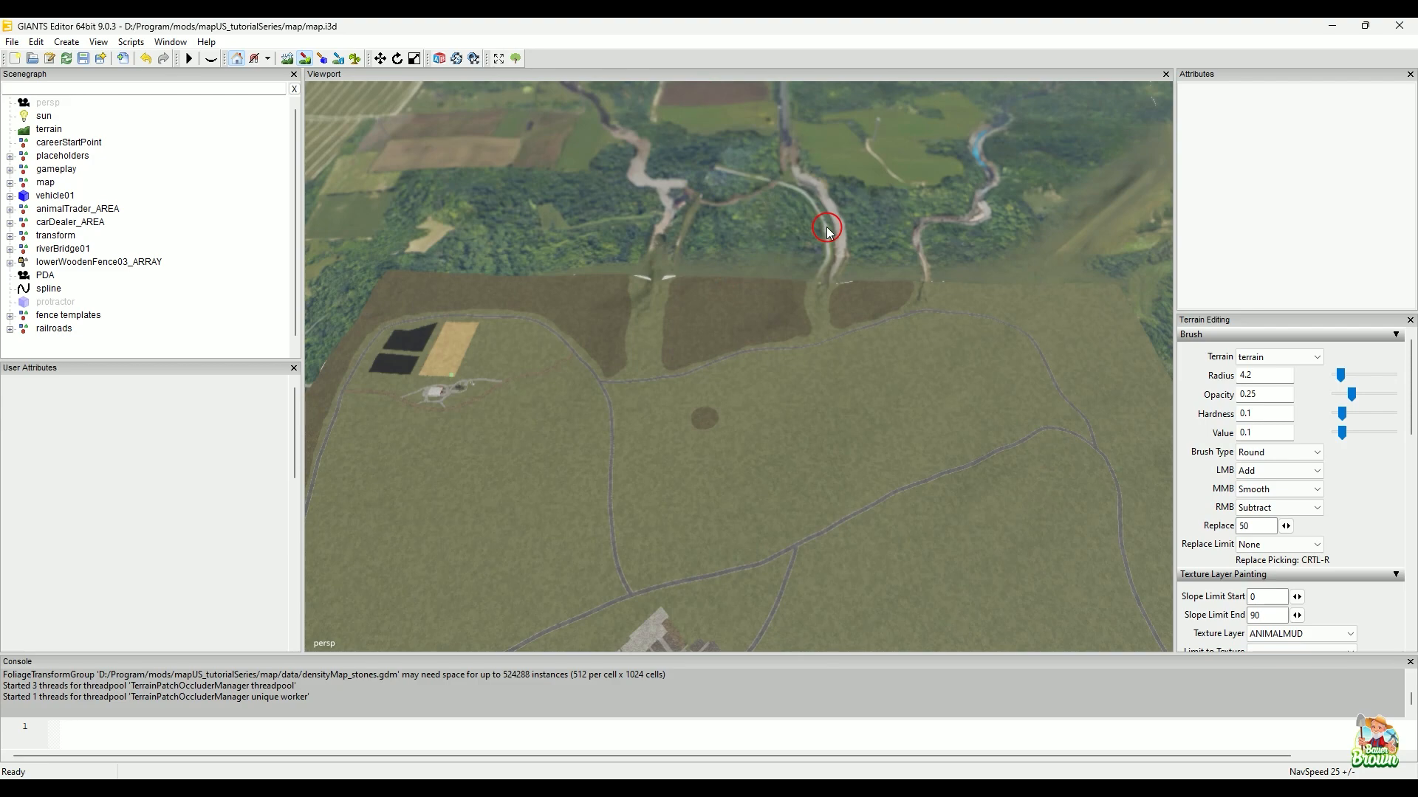
- Examine the playable map's edges along the river channels, road side and rail crossing against the surrounding background landscape
mouse_move(845, 300)
alt+mouse_down()
mouse_move(645, 367)
mouse_move(490, 450)
mouse_move(717, 385)
mouse_move(674, 355)
mouse_move(842, 355)
mouse_move(591, 370)
mouse_move(810, 431)
mouse_move(937, 446)
alt+mouse_up()
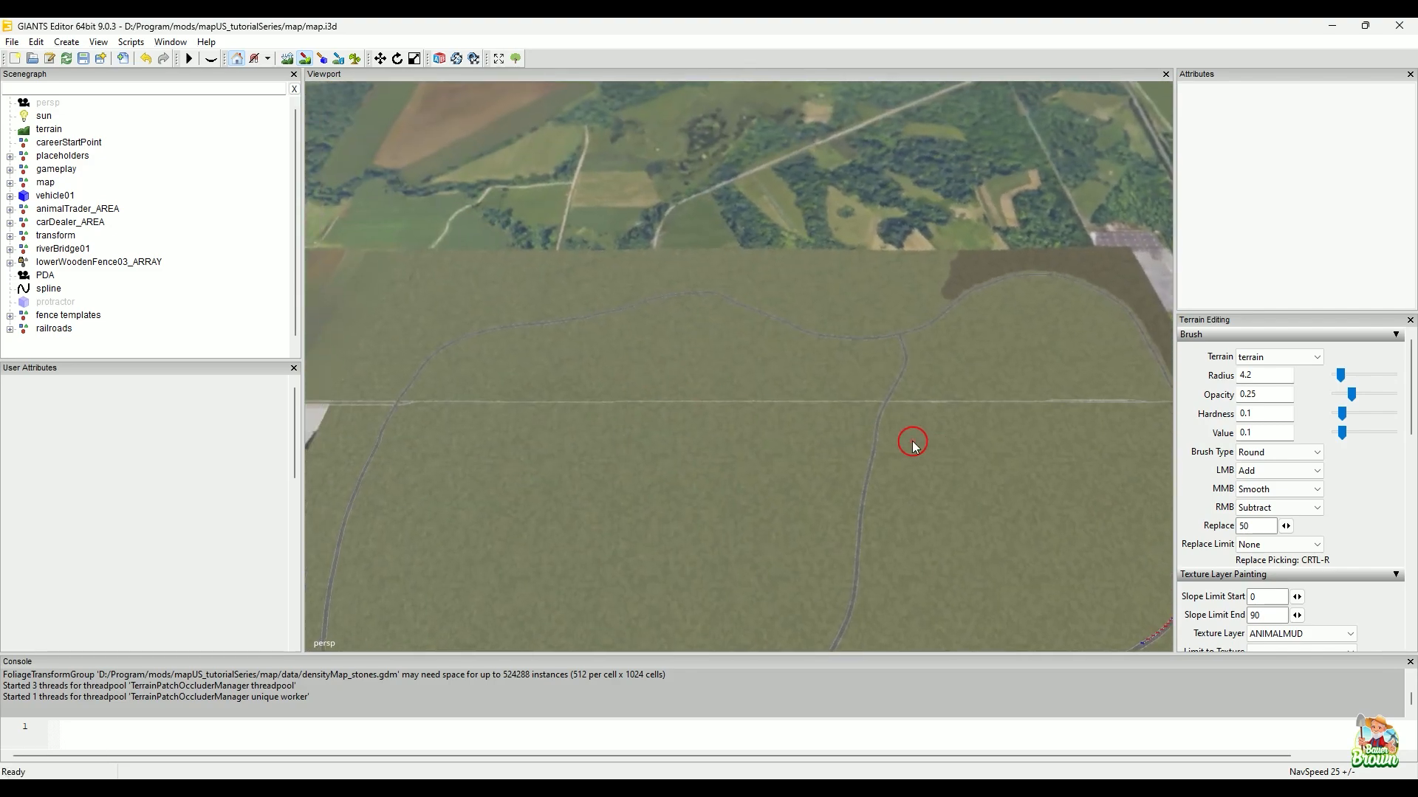
mouse_move(804, 443)
alt+mouse_down()
mouse_move(933, 449)
mouse_move(731, 380)
mouse_move(901, 339)
alt+mouse_up()
alt+drag(800, 316, 839, 405)
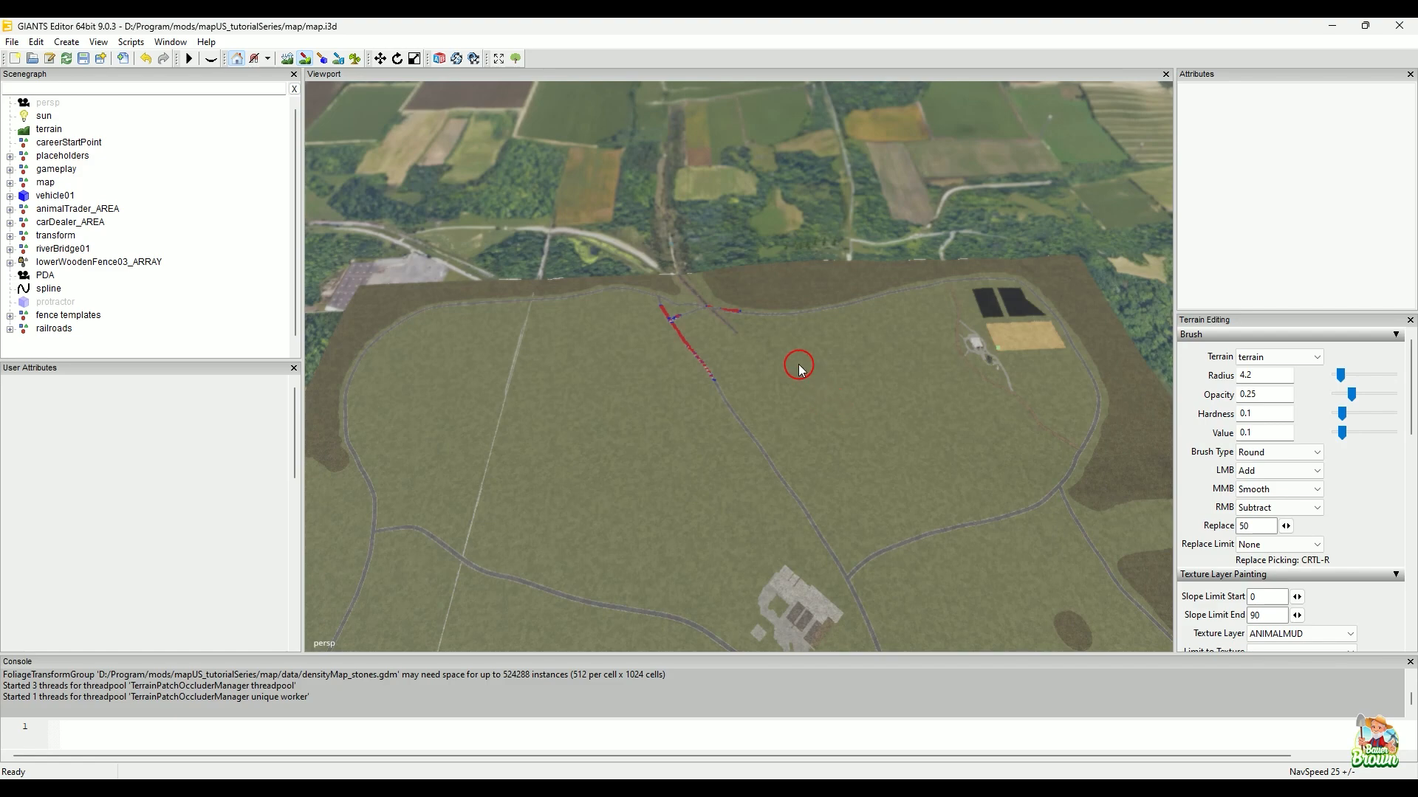
alt+drag(724, 351, 971, 384)
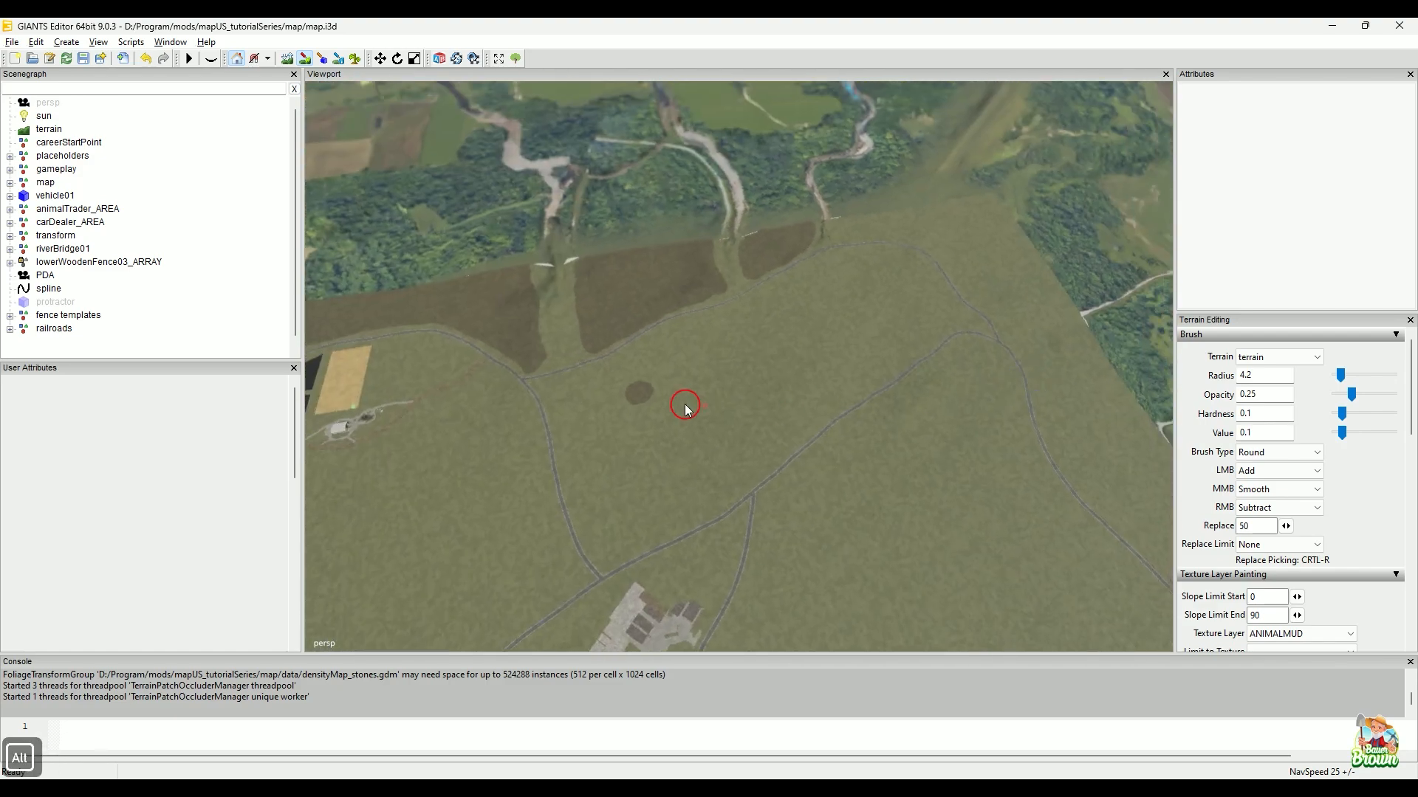
alt+drag(620, 404, 650, 408)
alt+drag(889, 416, 920, 412)
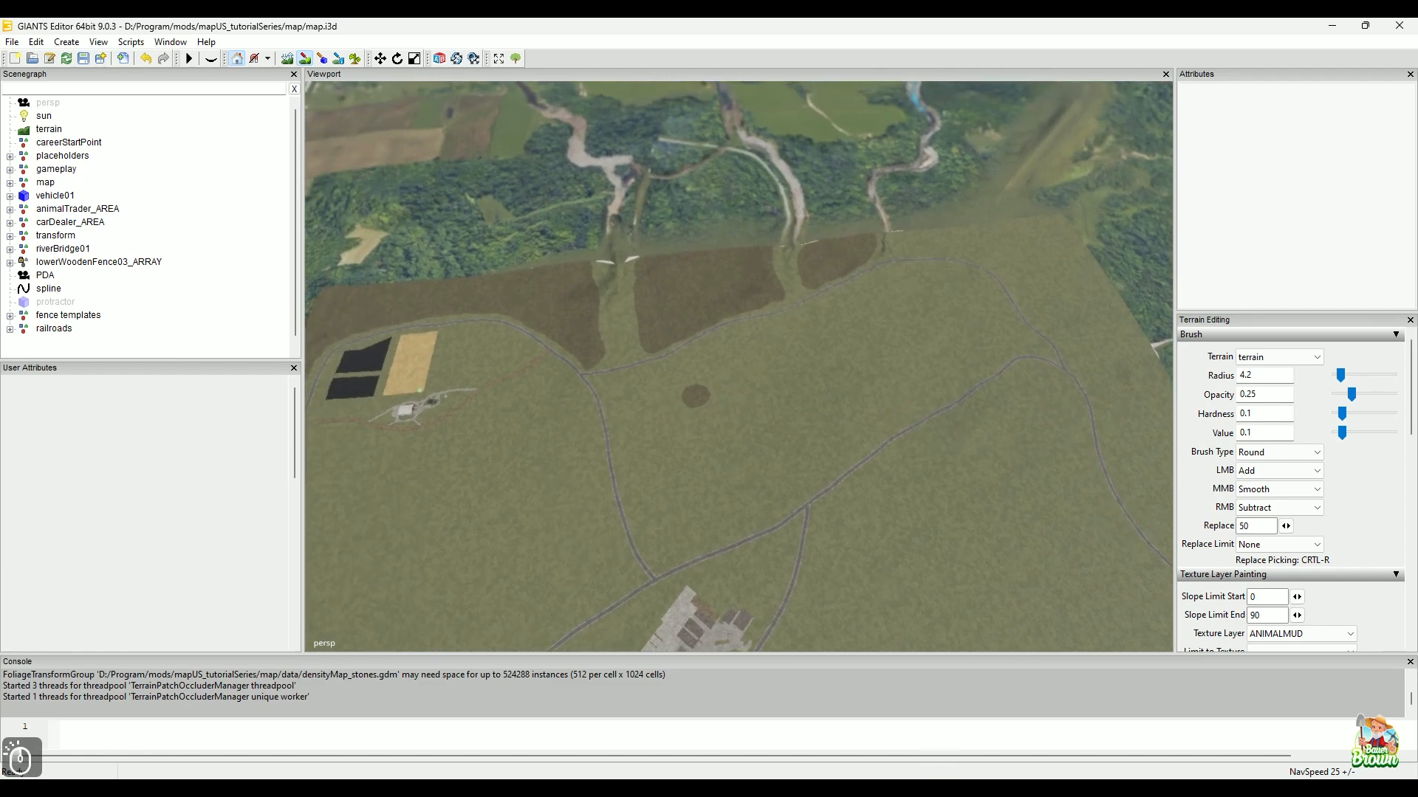
- Switch to the Windows Calculator to review the 8192 × 2 calculation, and minimize it again
click(944, 792)
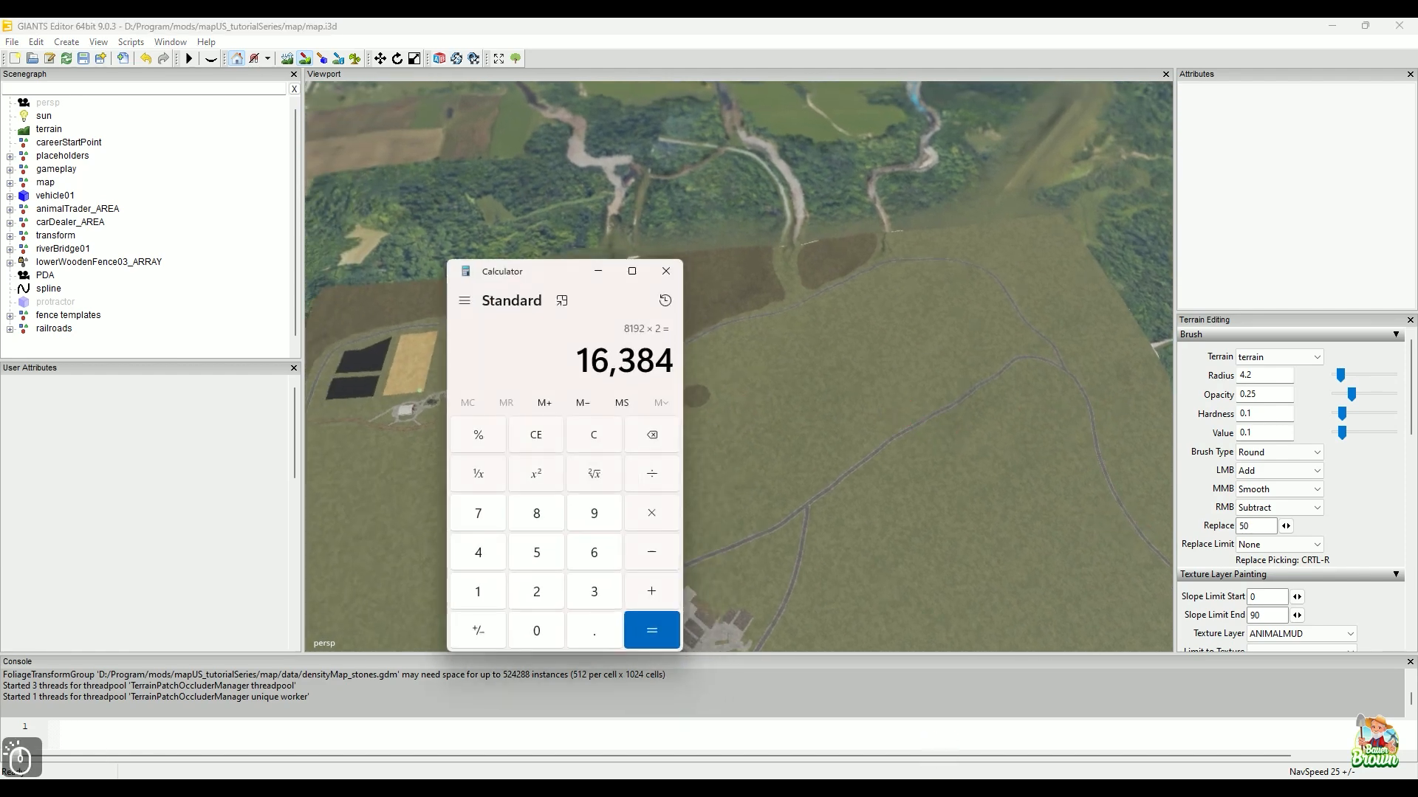
click(615, 274)
- Inspect the playable terrain from the rail crossing side around to the quarry-side boundary, including the roads beyond the paved farmyard
alt+drag(640, 310, 901, 353)
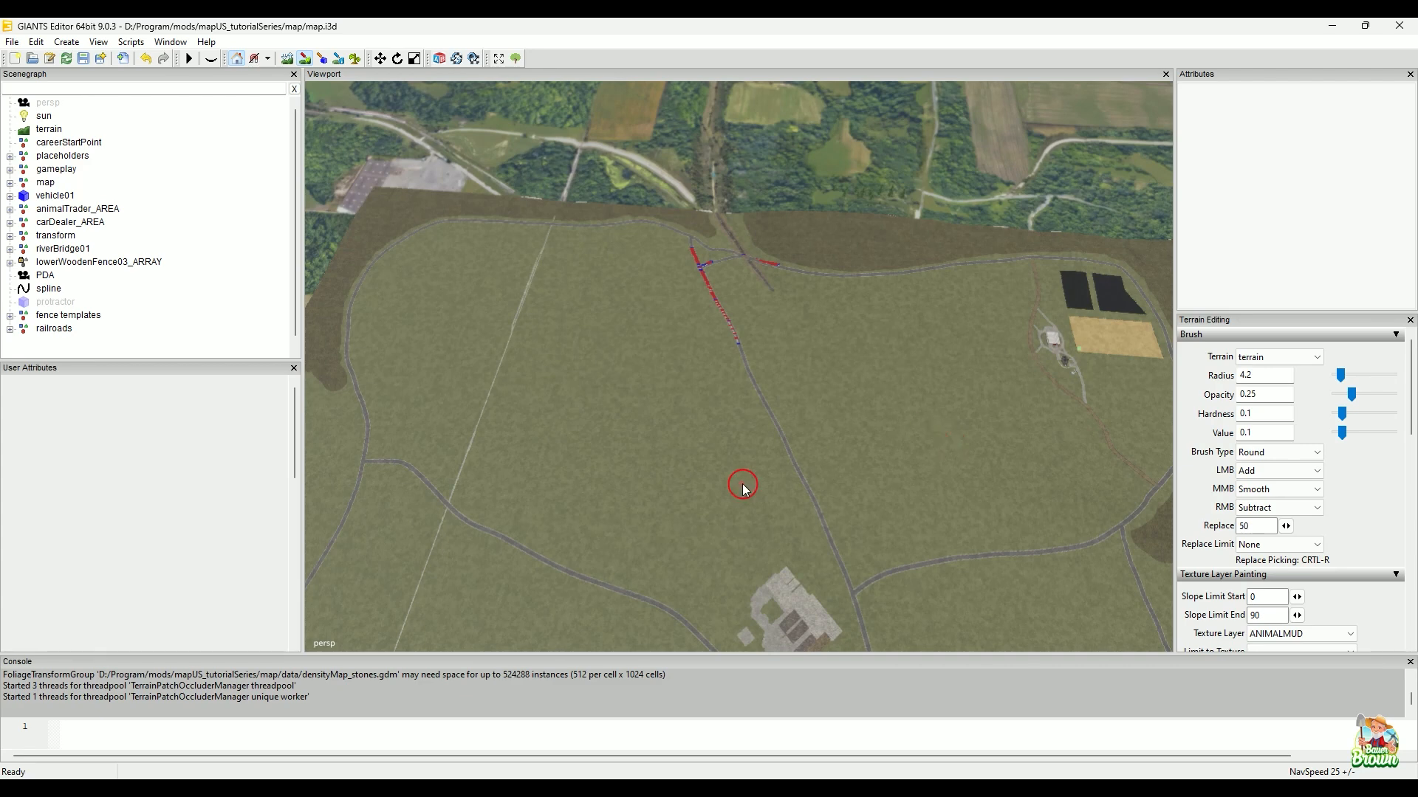
scroll(551, 488, up, 1)
key(alt)
alt+middle_drag(848, 308, 614, 545)
mouse_move(790, 314)
alt+middle_down()
mouse_move(655, 528)
mouse_move(566, 559)
alt+middle_up()
alt+drag(915, 384, 653, 362)
alt+drag(855, 345, 671, 288)
alt+middle_drag(696, 305, 645, 552)
mouse_move(809, 365)
alt+mouse_down()
mouse_move(712, 405)
mouse_move(813, 323)
mouse_move(781, 372)
mouse_move(801, 375)
alt+mouse_up()
alt+middle_drag(800, 375, 594, 412)
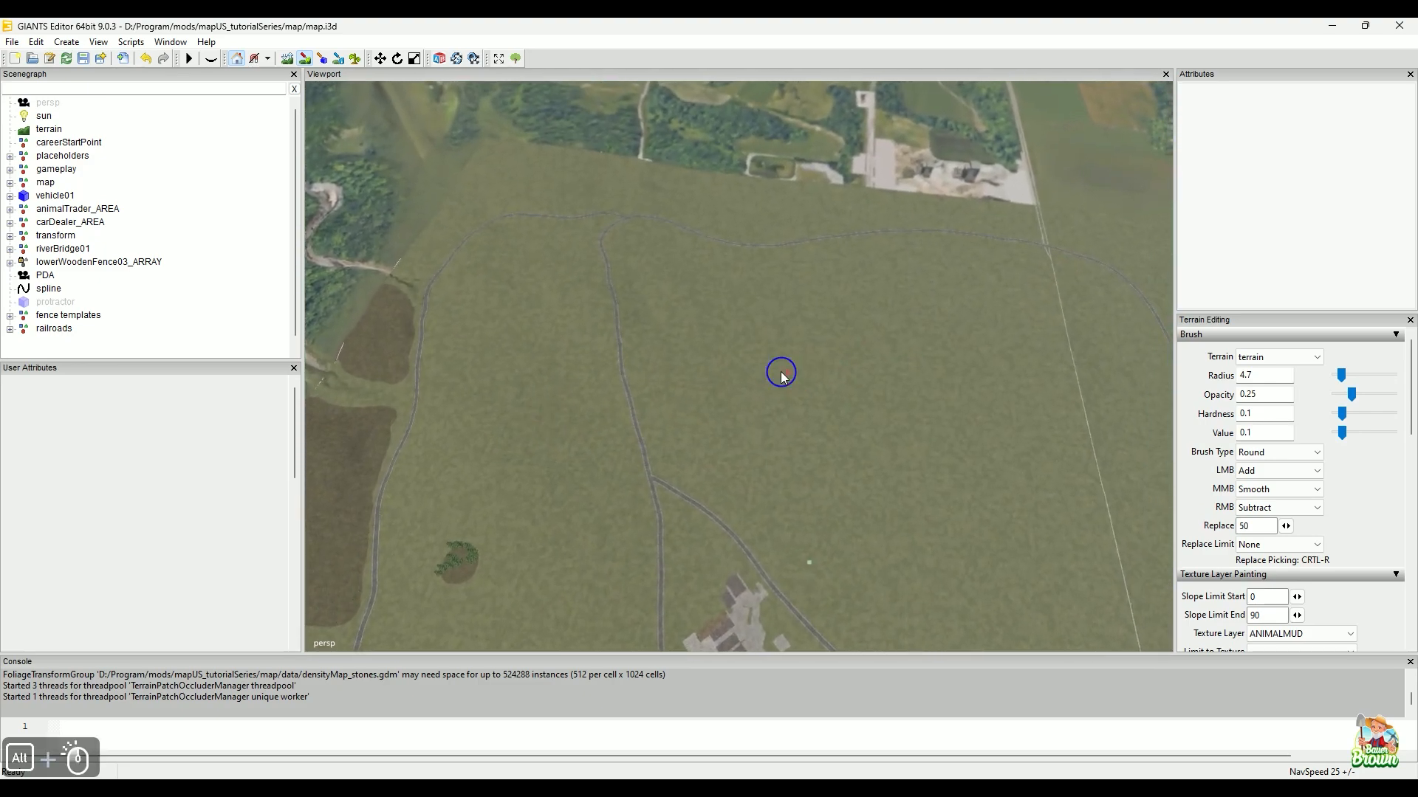
- Survey the full map extent once more from the quarry boundary past the river channels and rail crossing to the far corner
alt+drag(788, 372, 813, 373)
alt+middle_drag(862, 346, 606, 466)
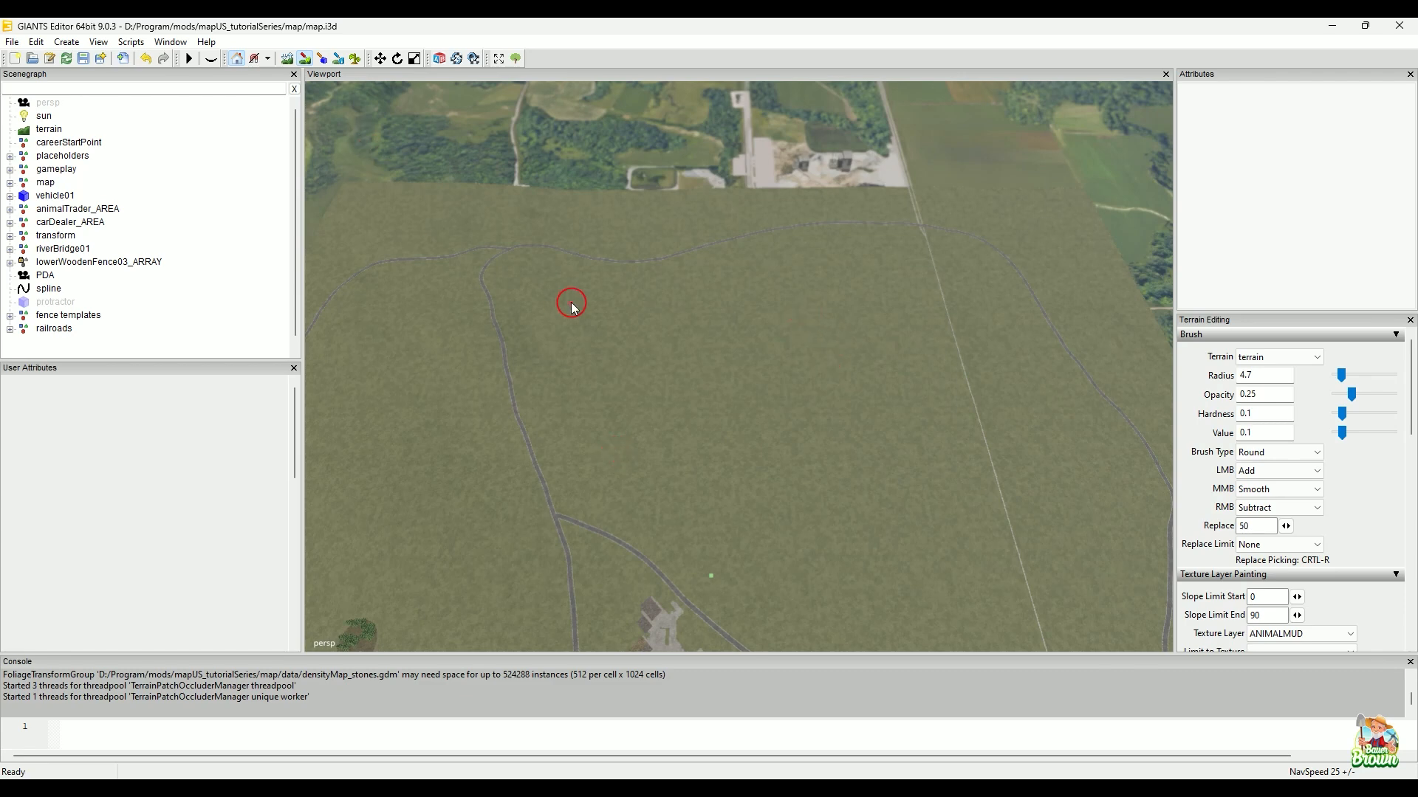
alt+middle_drag(861, 326, 797, 441)
mouse_move(709, 380)
alt+mouse_down()
mouse_move(902, 374)
mouse_move(640, 379)
mouse_move(753, 386)
mouse_move(810, 367)
mouse_move(359, 435)
mouse_move(453, 453)
mouse_move(738, 433)
mouse_move(763, 474)
mouse_move(886, 402)
mouse_move(633, 414)
mouse_move(952, 428)
mouse_move(883, 367)
mouse_move(984, 405)
mouse_move(915, 383)
mouse_move(798, 384)
mouse_move(763, 424)
mouse_move(849, 376)
mouse_move(712, 384)
alt+mouse_up()
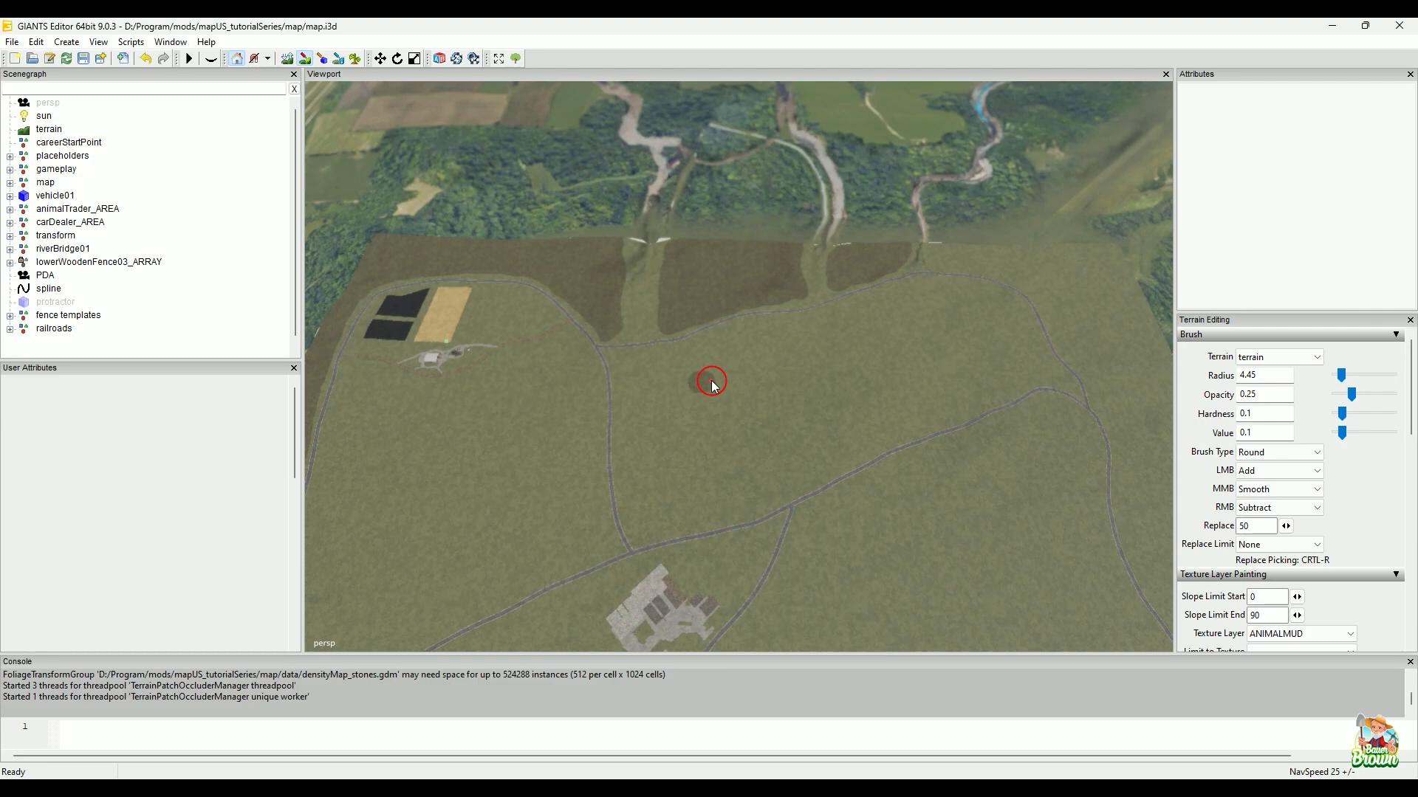
alt+drag(722, 310, 715, 402)
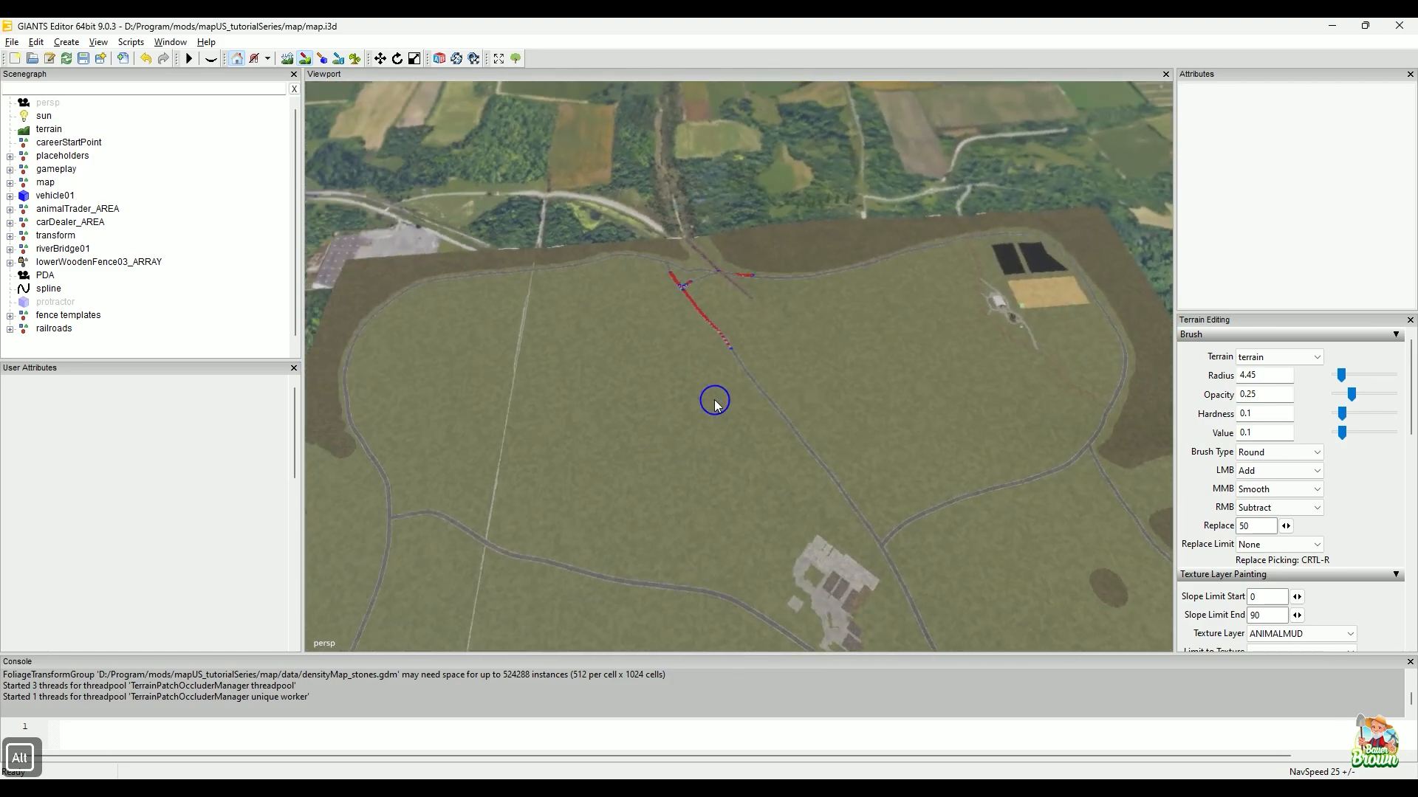
alt+click(715, 402)
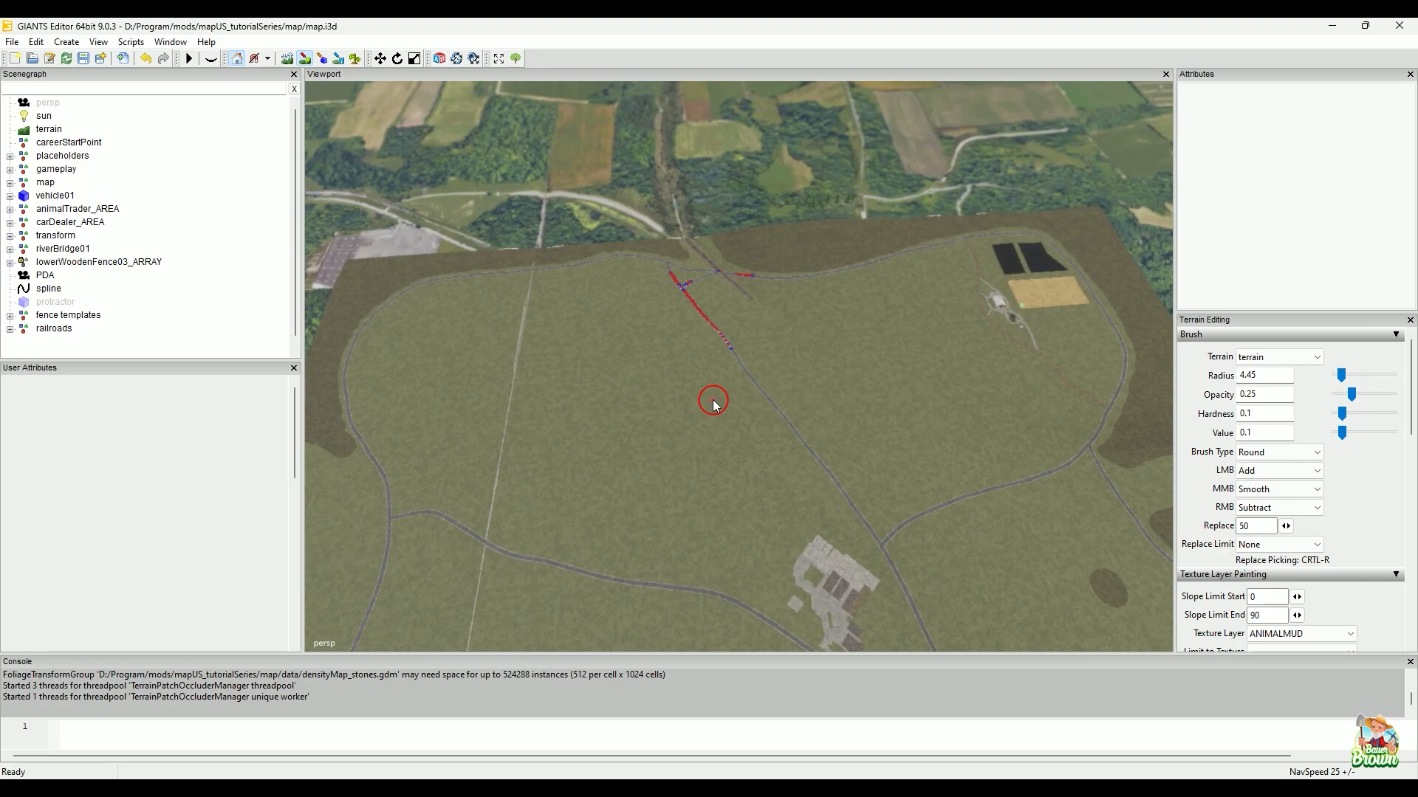
alt+drag(724, 396, 620, 395)
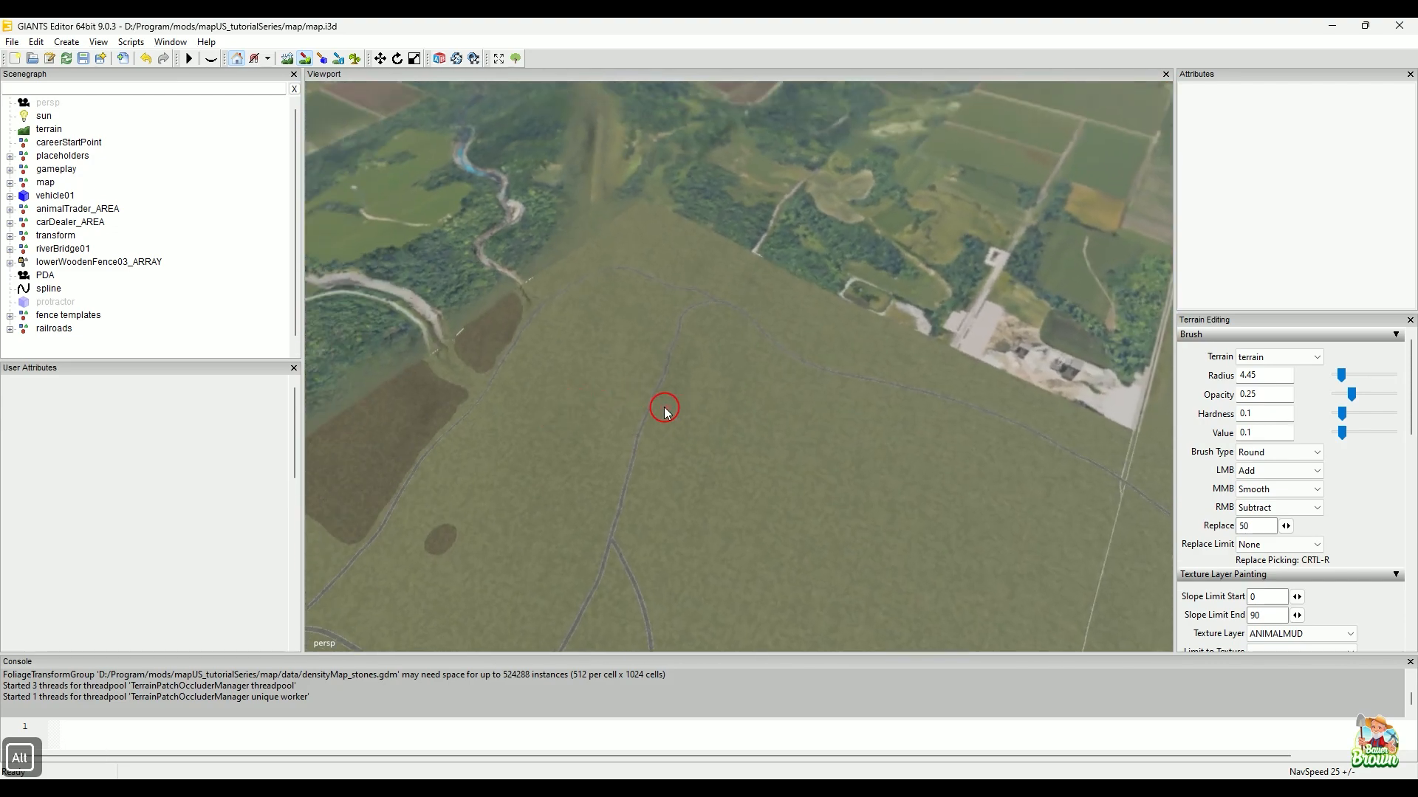